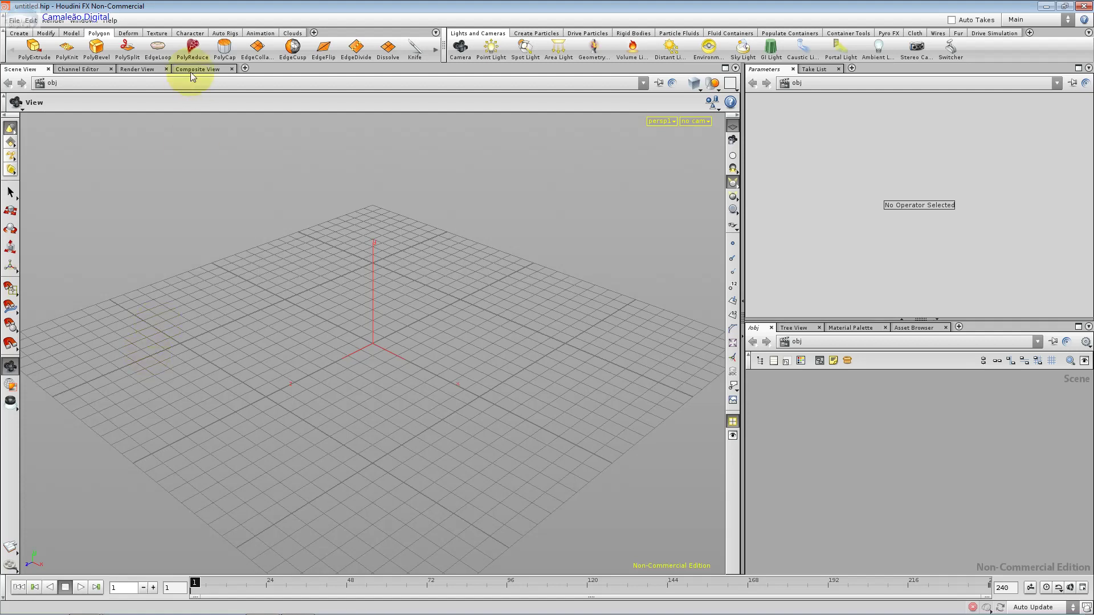
Step: Compare the Polygon shelf with the Deform shelf, settling on the Deform tools
{"action": "left_click", "coordinate": [119, 36]}
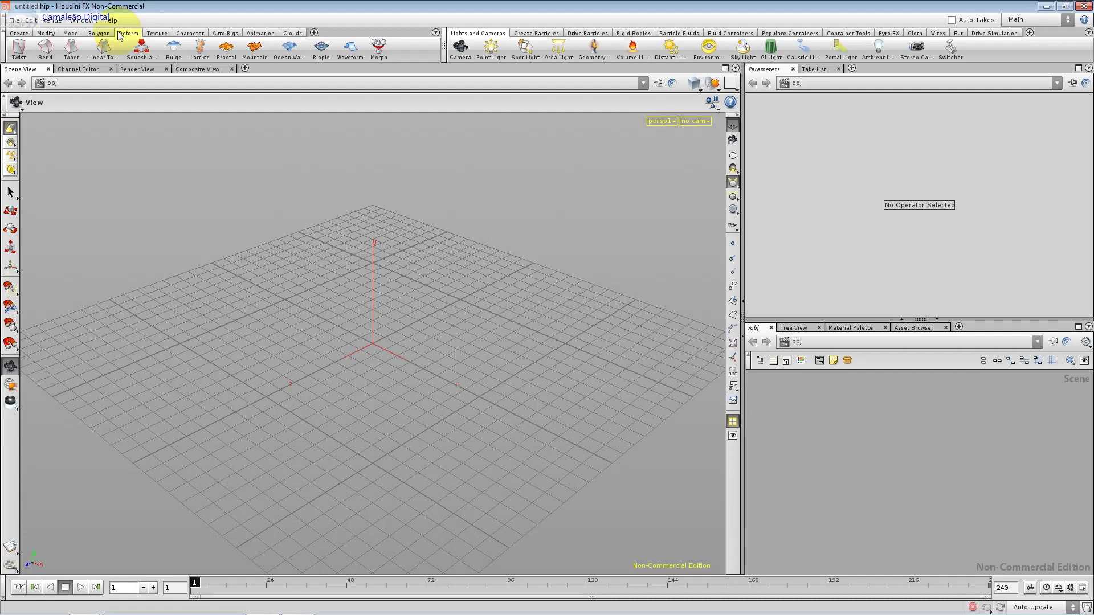
{"action": "left_click", "coordinate": [102, 35]}
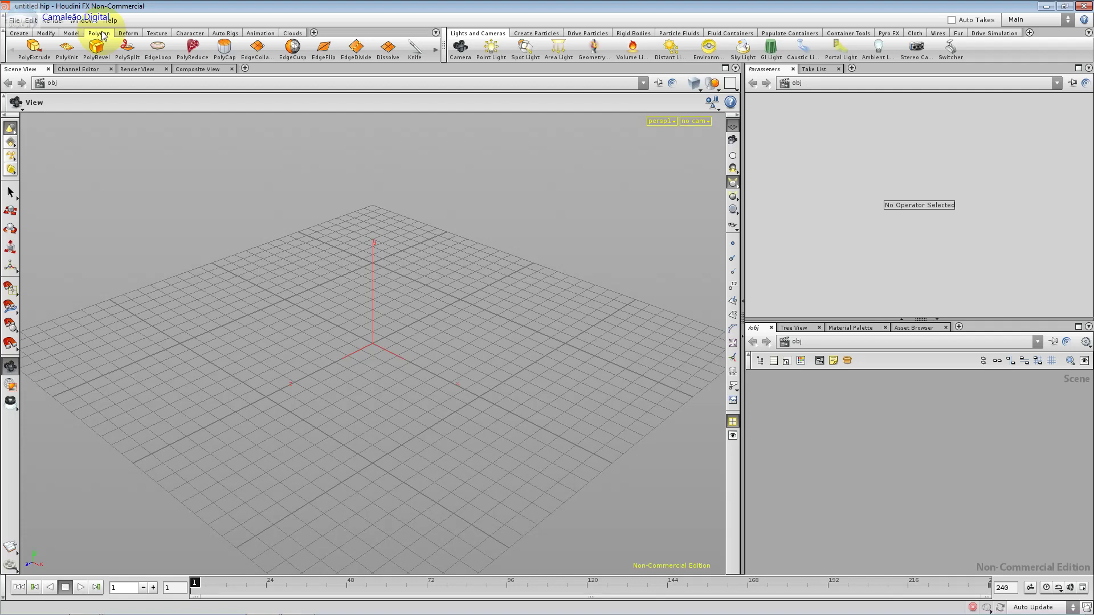
{"action": "left_click", "coordinate": [131, 34]}
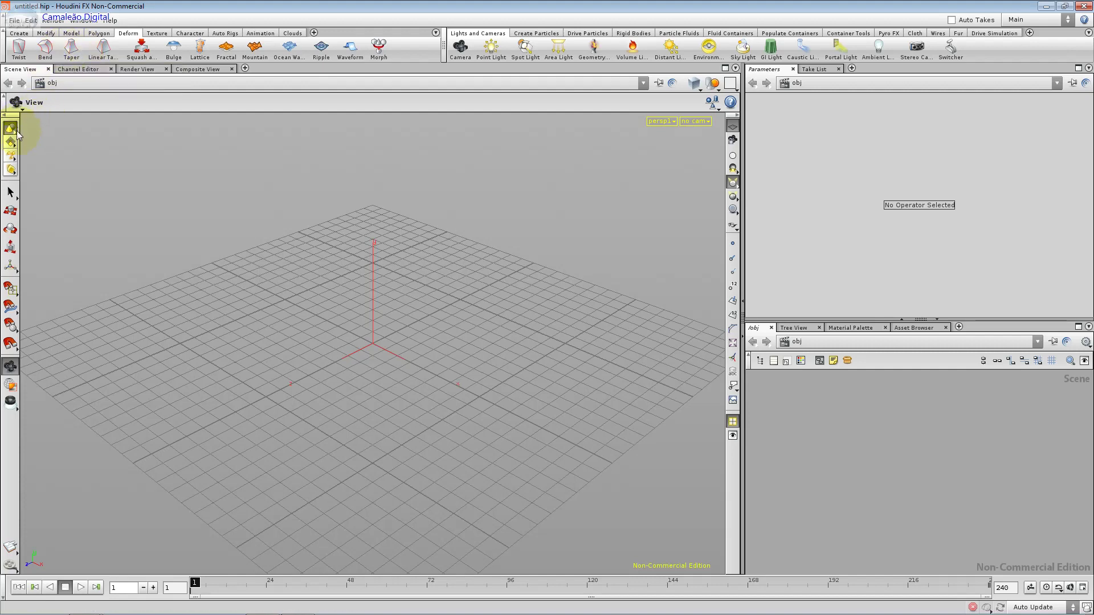
Step: Check the viewport's View menu, then show the Create shelf with Box, Sphere and Tube
{"action": "right_click", "coordinate": [181, 260]}
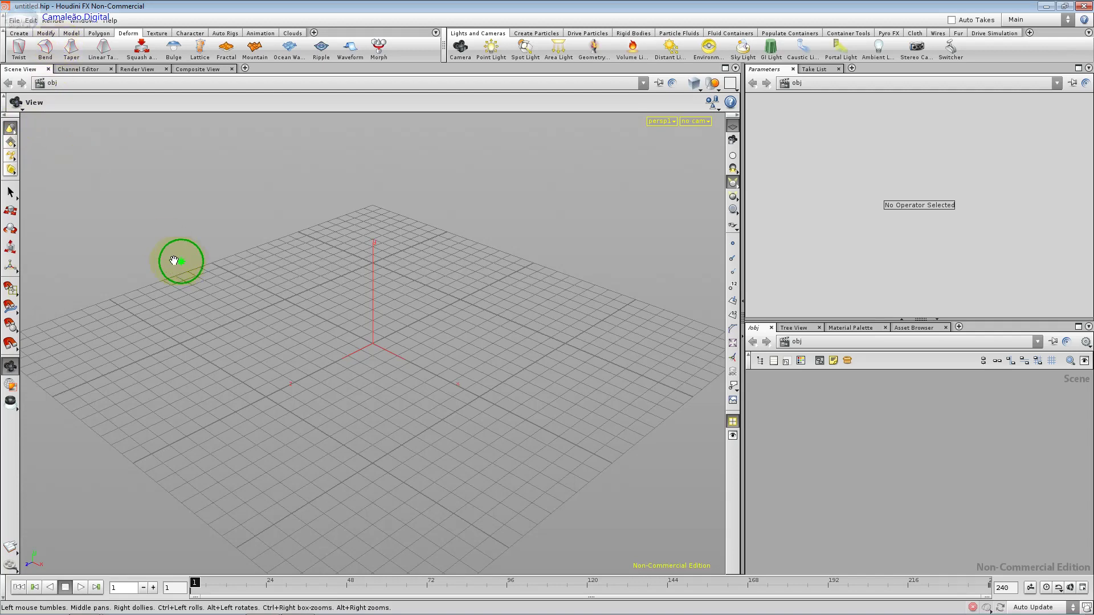
{"action": "left_click", "coordinate": [107, 169]}
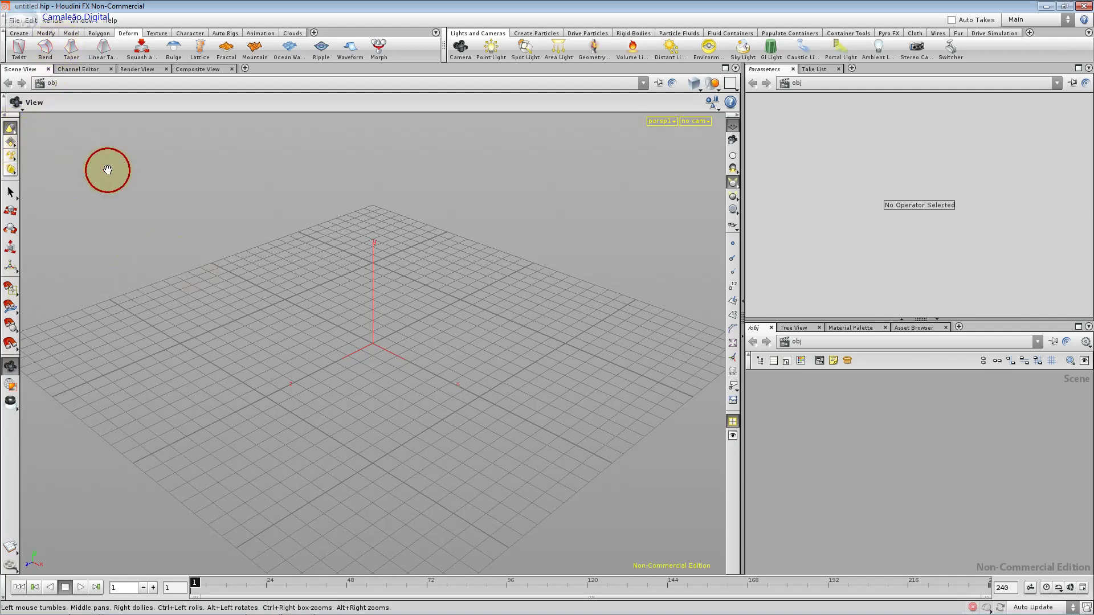
{"action": "left_click", "coordinate": [19, 33]}
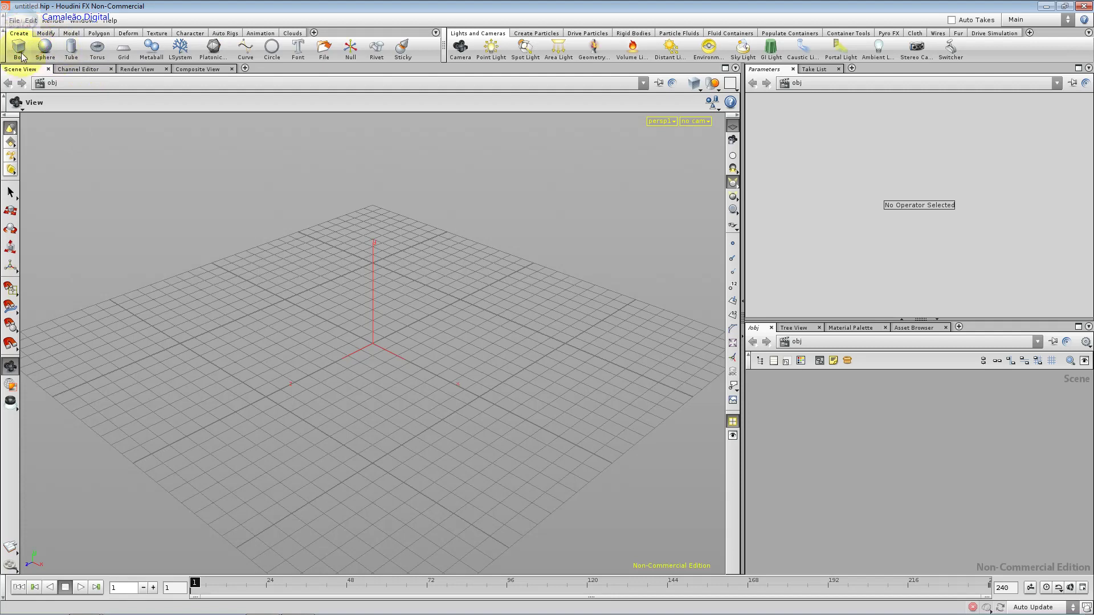
{"action": "right_click", "coordinate": [219, 270]}
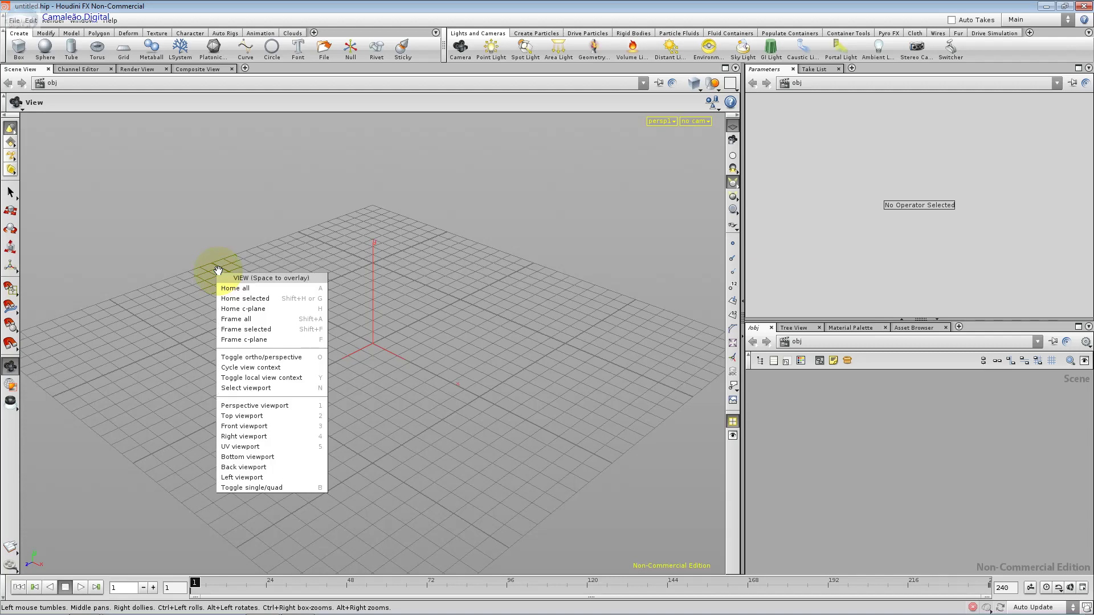
{"action": "left_click", "coordinate": [211, 265]}
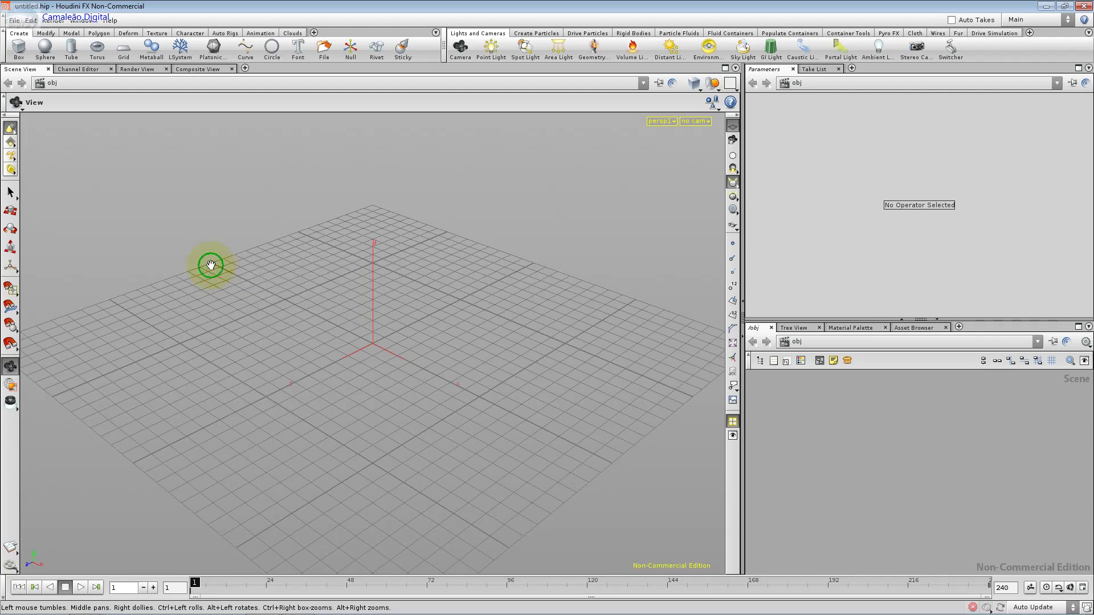
{"action": "right_click", "coordinate": [211, 265]}
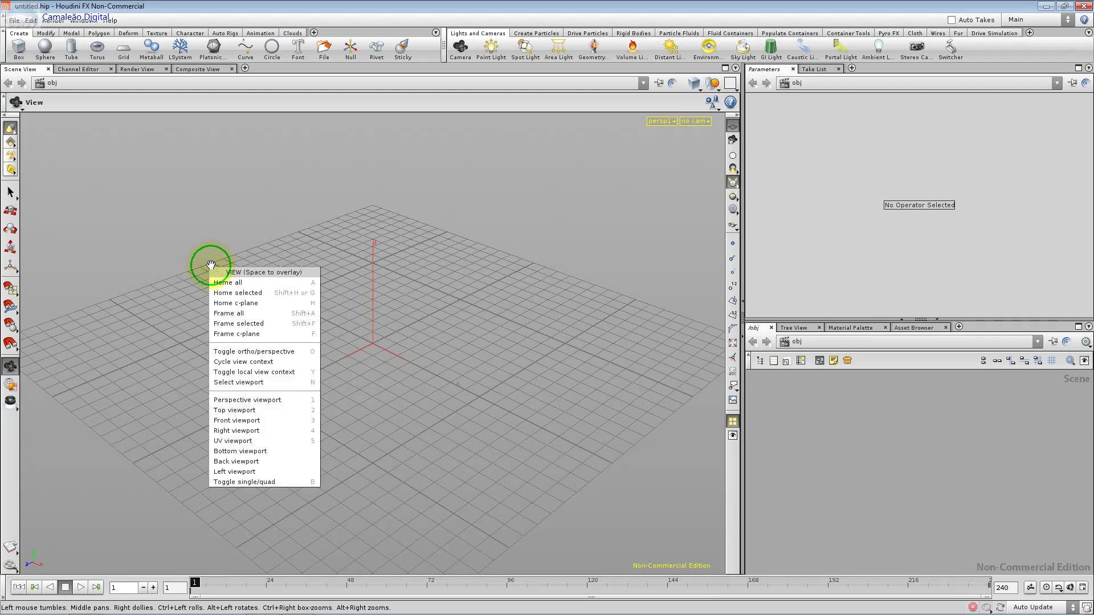
{"action": "left_click", "coordinate": [244, 236]}
{"action": "right_click", "coordinate": [245, 237]}
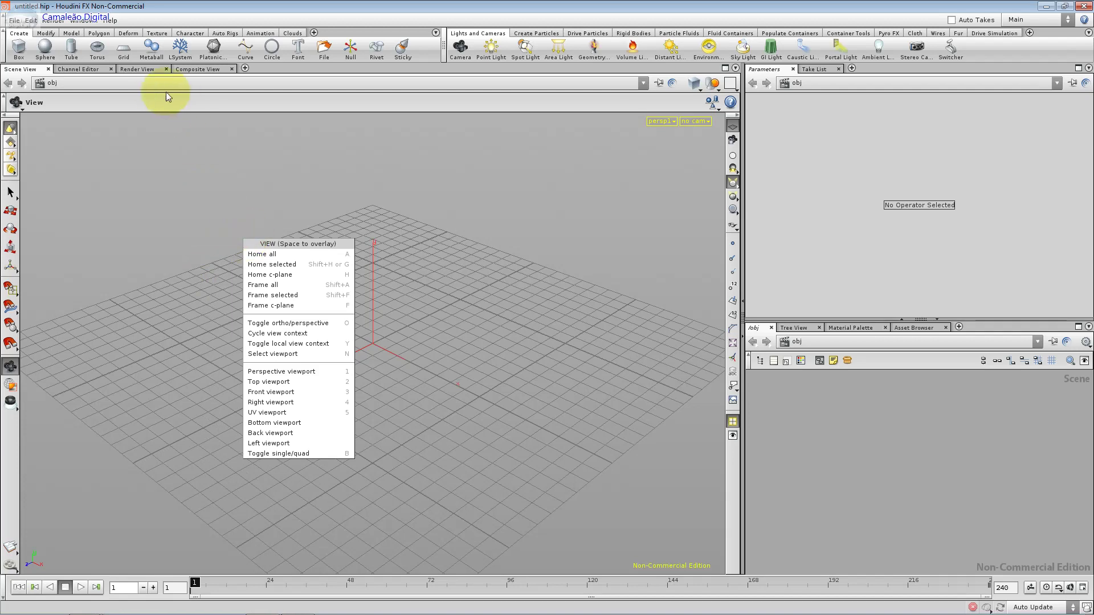
{"action": "left_click", "coordinate": [19, 47]}
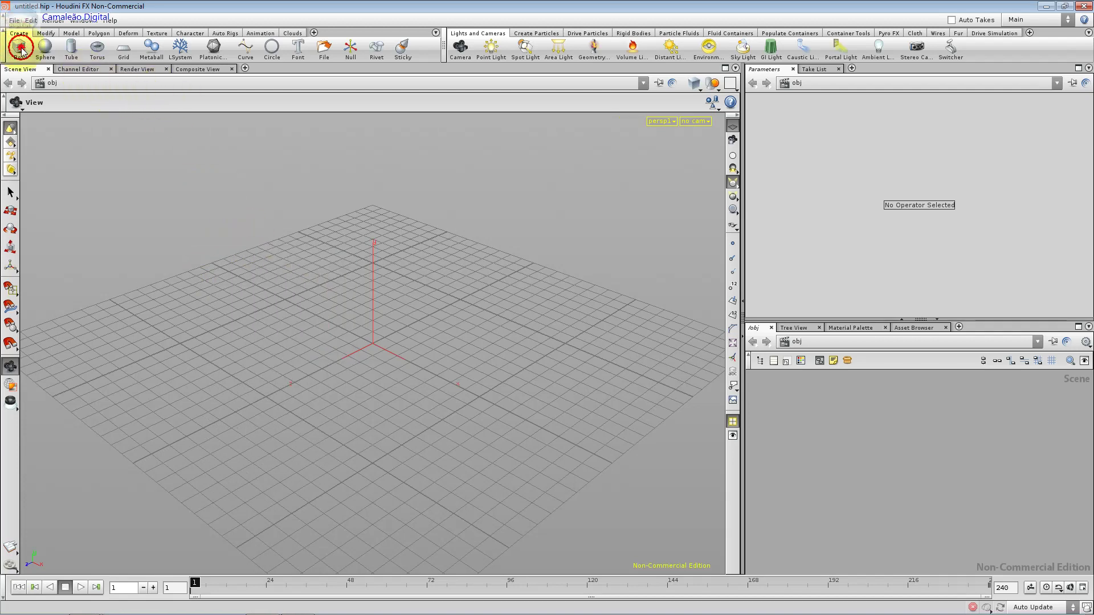
Step: Place a 1×1×1 box at the grid origin and show it flat shaded
{"action": "left_click", "coordinate": [19, 47]}
{"action": "left_click", "coordinate": [371, 344]}
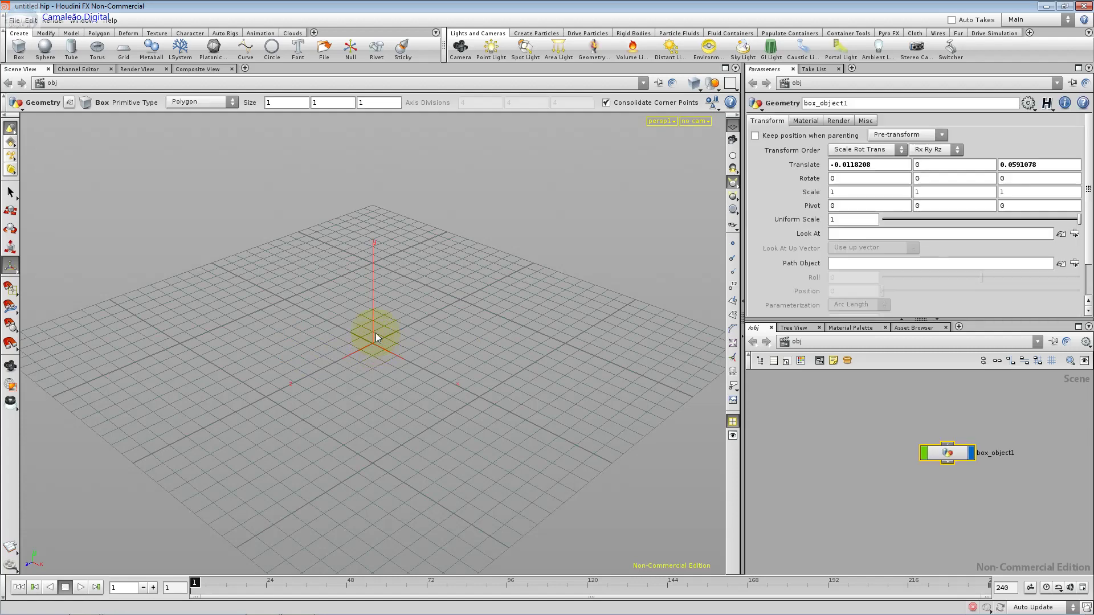
{"action": "left_click", "coordinate": [732, 155]}
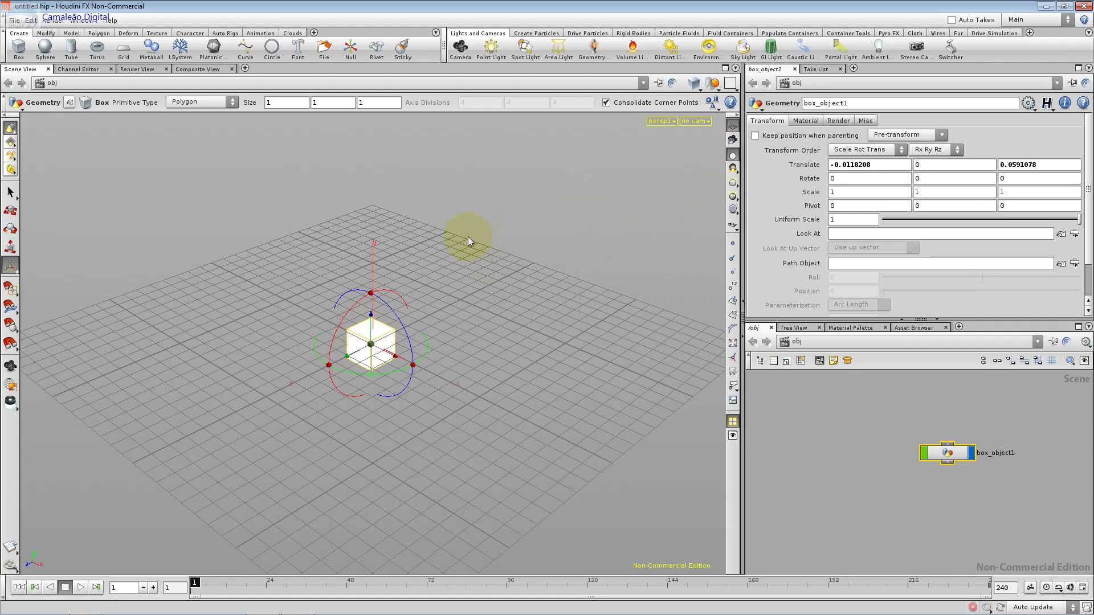
{"action": "left_click", "coordinate": [128, 33]}
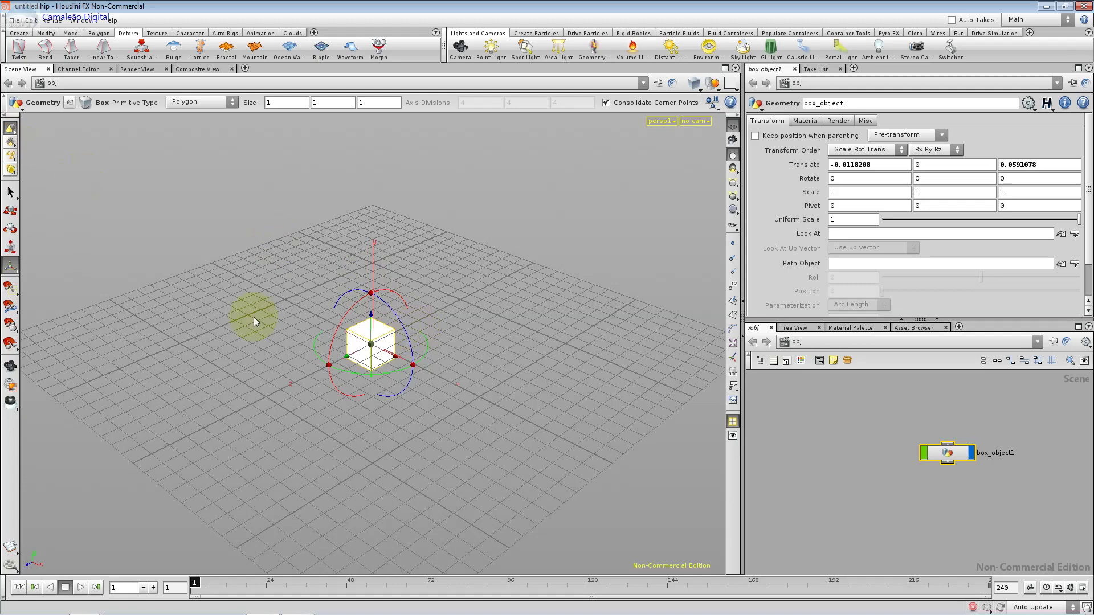
Step: Zoom in on the box and try Wireframe, ending on Hidden Line Ghost shading
{"action": "key", "text": "Escape"}
{"action": "left_click_drag", "start_coordinate": [420, 335], "coordinate": [414, 338]}
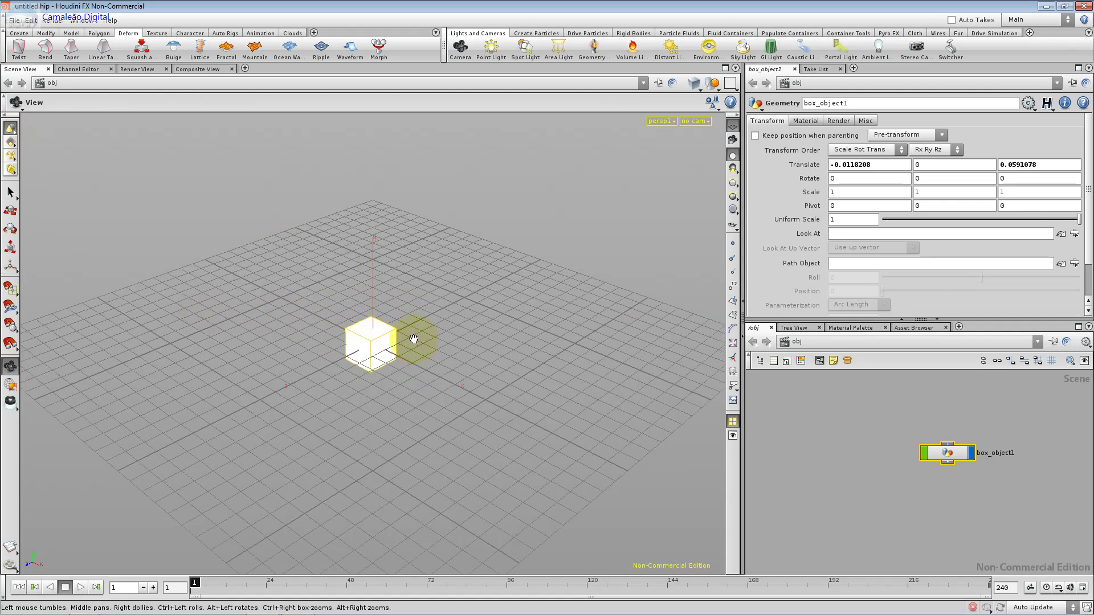
{"action": "scroll", "coordinate": [414, 338], "scroll_direction": "up", "scroll_amount": 2}
{"action": "scroll", "coordinate": [414, 338], "scroll_direction": "up", "scroll_amount": 2}
{"action": "scroll", "coordinate": [413, 338], "scroll_direction": "up", "scroll_amount": 2}
{"action": "scroll", "coordinate": [414, 338], "scroll_direction": "up", "scroll_amount": 2}
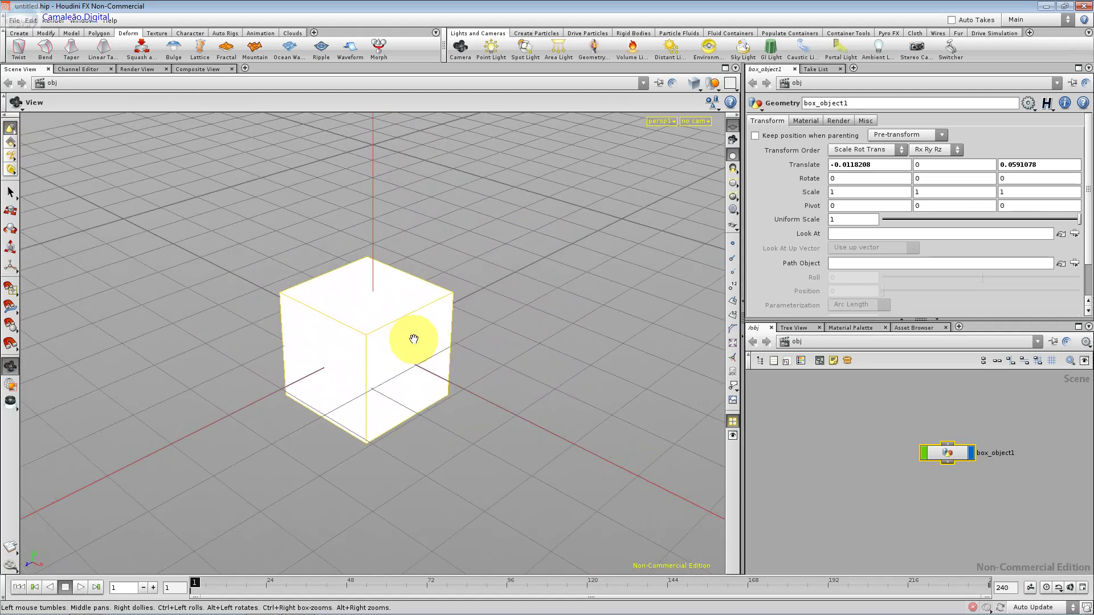
{"action": "scroll", "coordinate": [414, 338], "scroll_direction": "up", "scroll_amount": 1}
{"action": "left_click", "coordinate": [699, 90]}
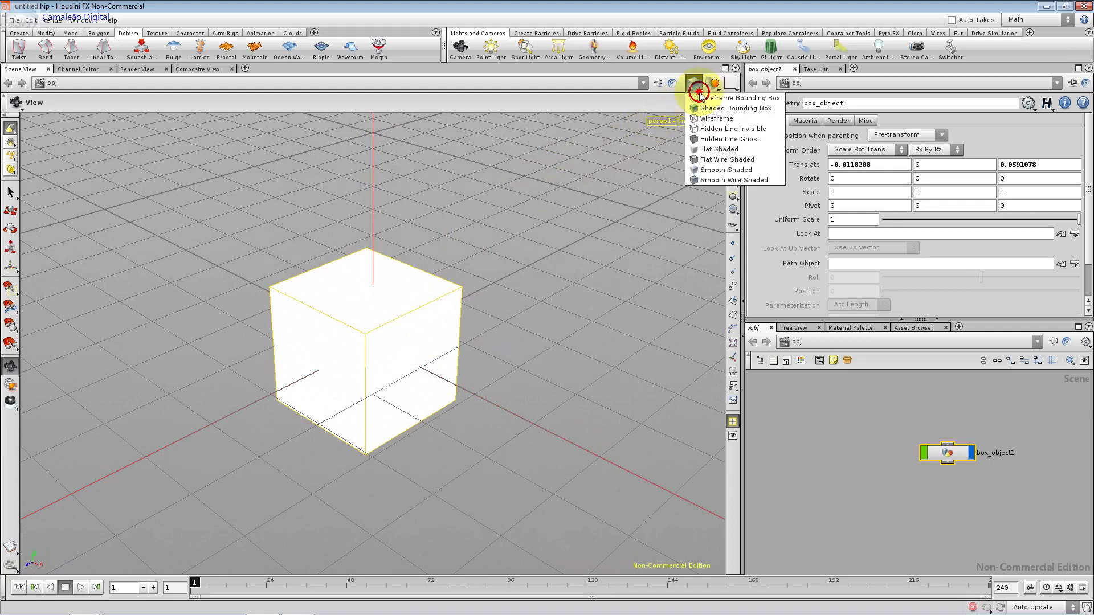
{"action": "left_click", "coordinate": [716, 119]}
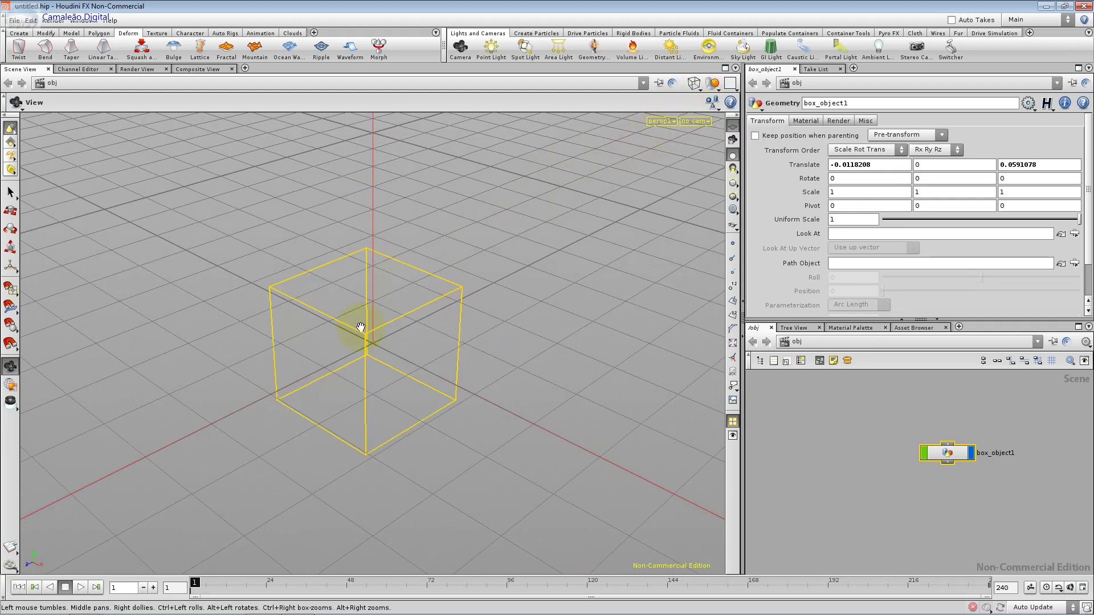
{"action": "left_click", "coordinate": [700, 93]}
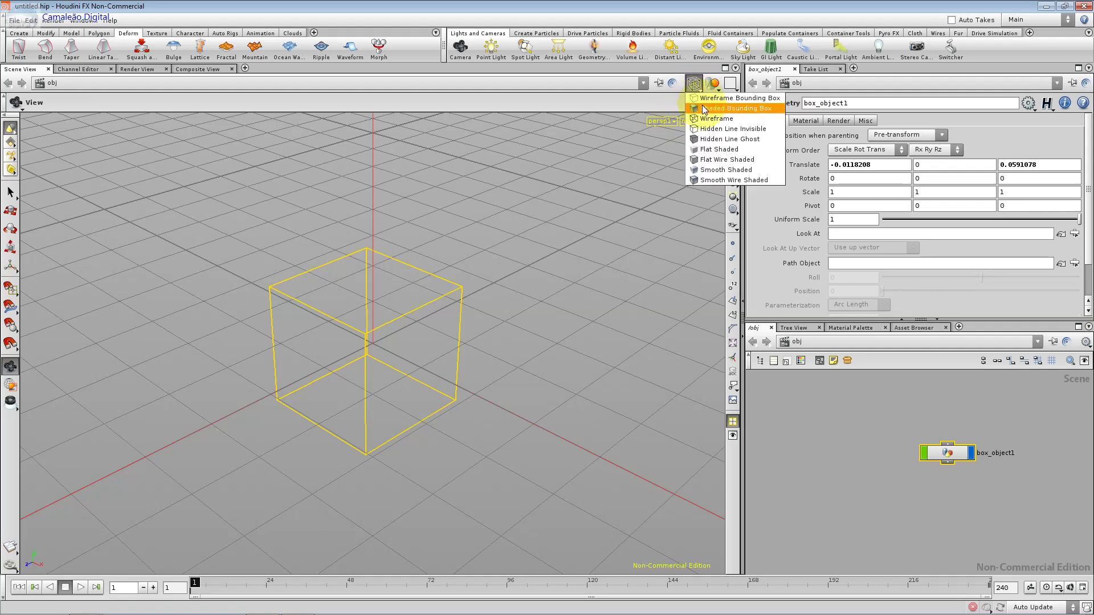
{"action": "left_click", "coordinate": [712, 139]}
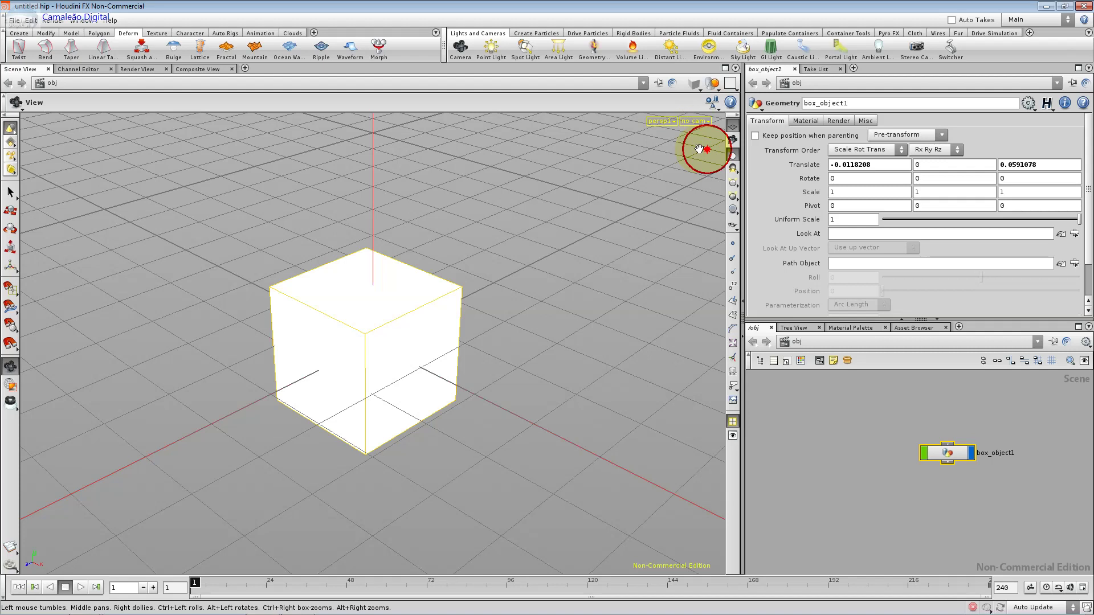
Step: Add a twist1 deformer to the box, testing lit versus flat shading
{"action": "left_click", "coordinate": [21, 53]}
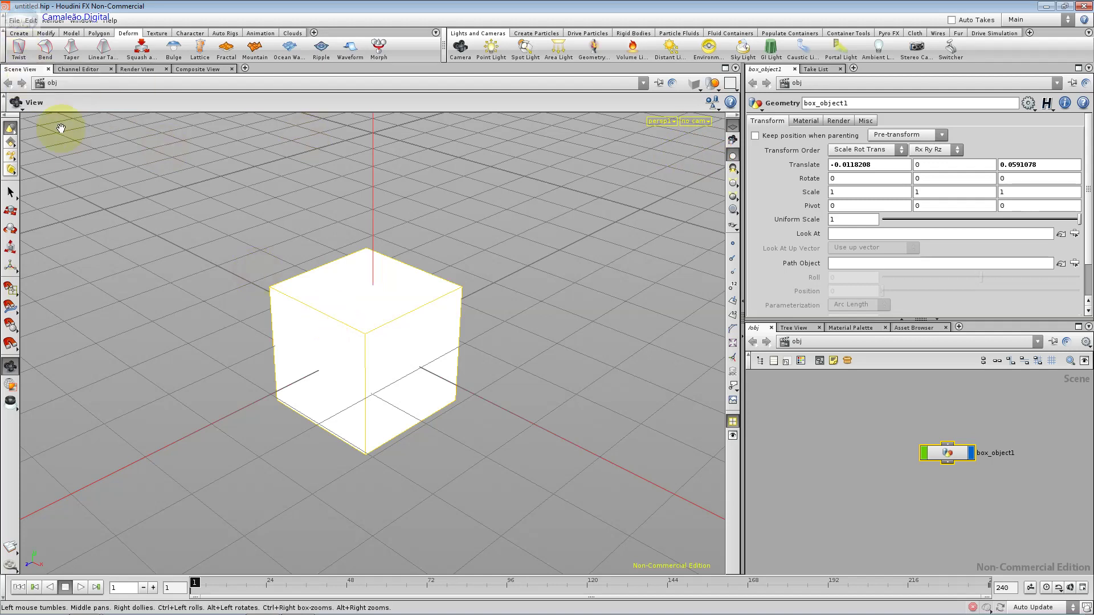
{"action": "key", "text": "Escape"}
{"action": "left_click", "coordinate": [21, 53]}
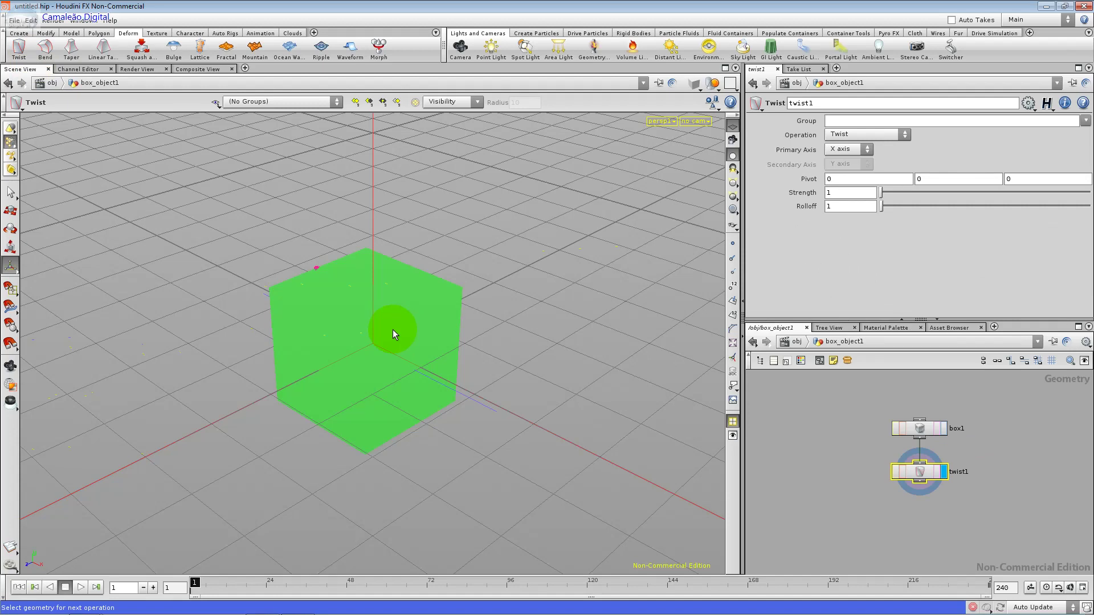
{"action": "left_click", "coordinate": [732, 197]}
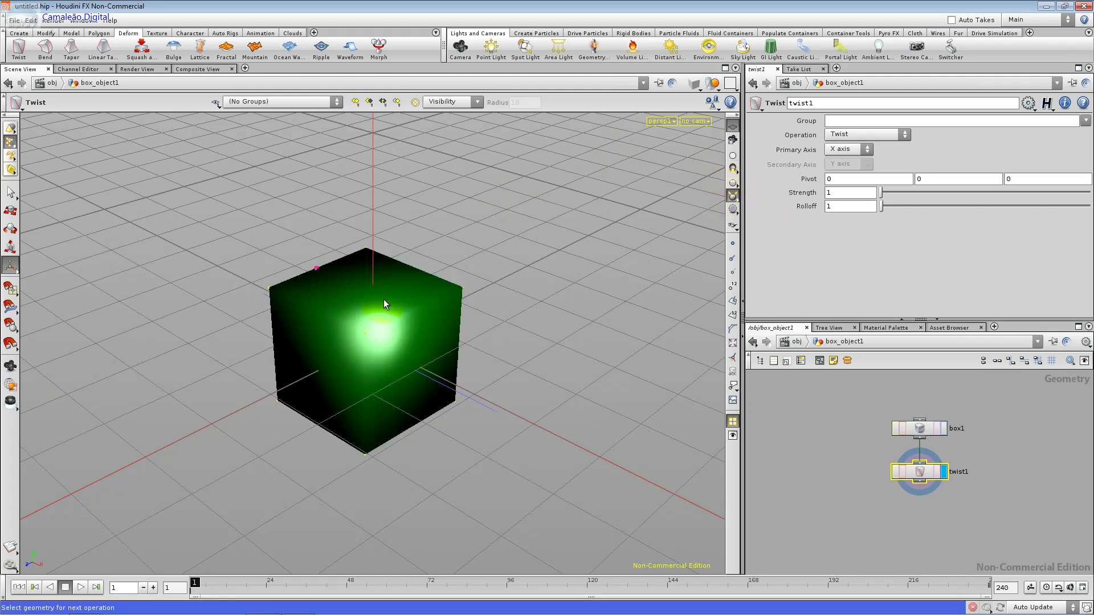
{"action": "left_click", "coordinate": [733, 155]}
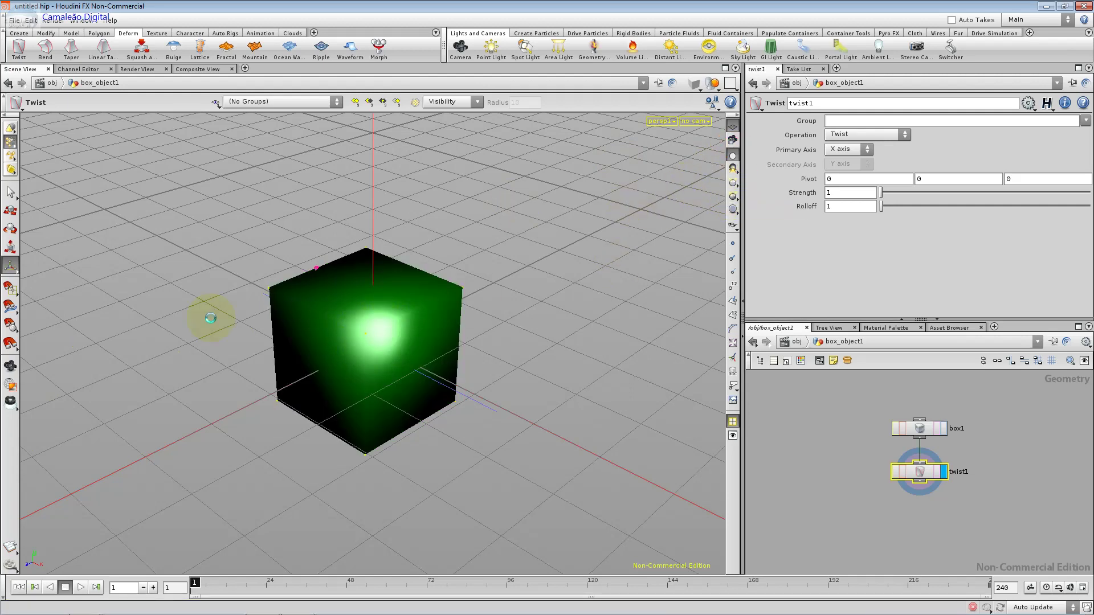
Step: Keep X as the twist's primary axis and set Pivot X to 90
{"action": "left_click", "coordinate": [860, 150]}
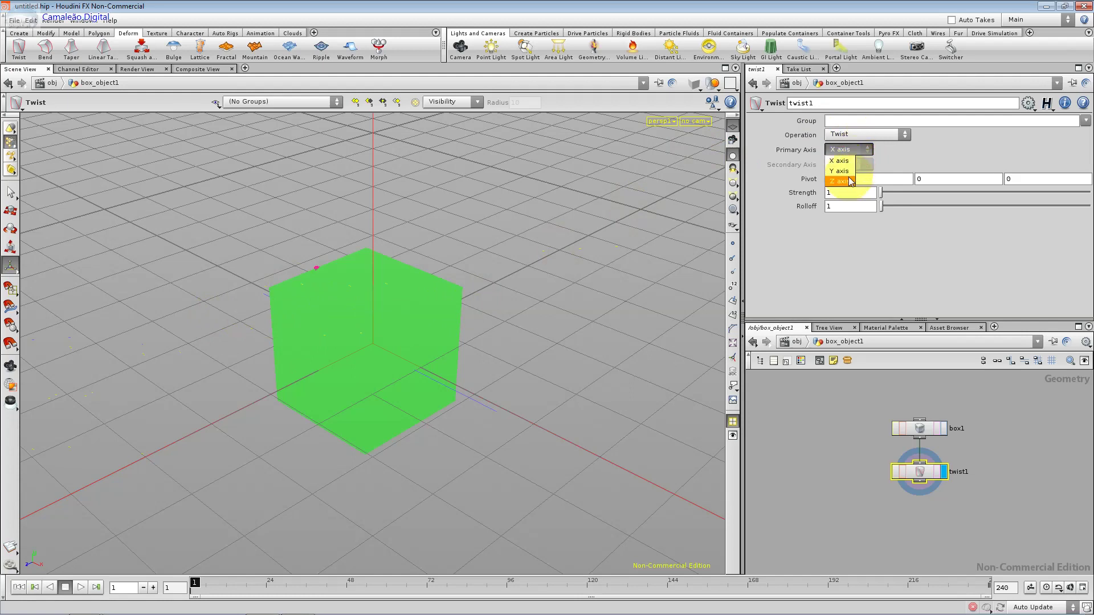
{"action": "left_click", "coordinate": [870, 148]}
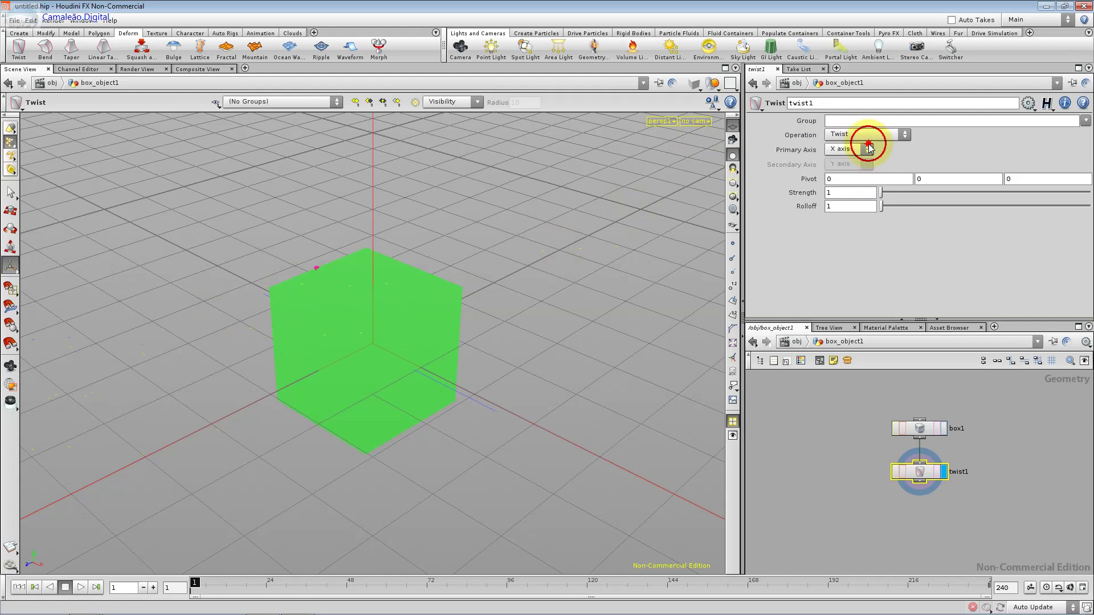
{"action": "left_click", "coordinate": [858, 174]}
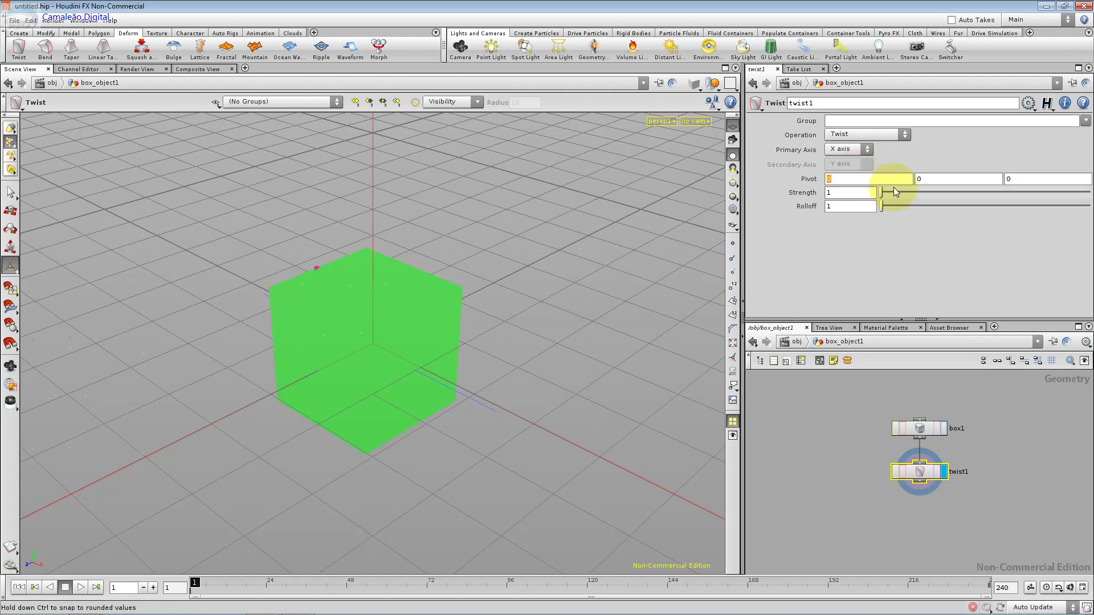
{"action": "type", "text": "90"}
{"action": "key", "text": "Return"}
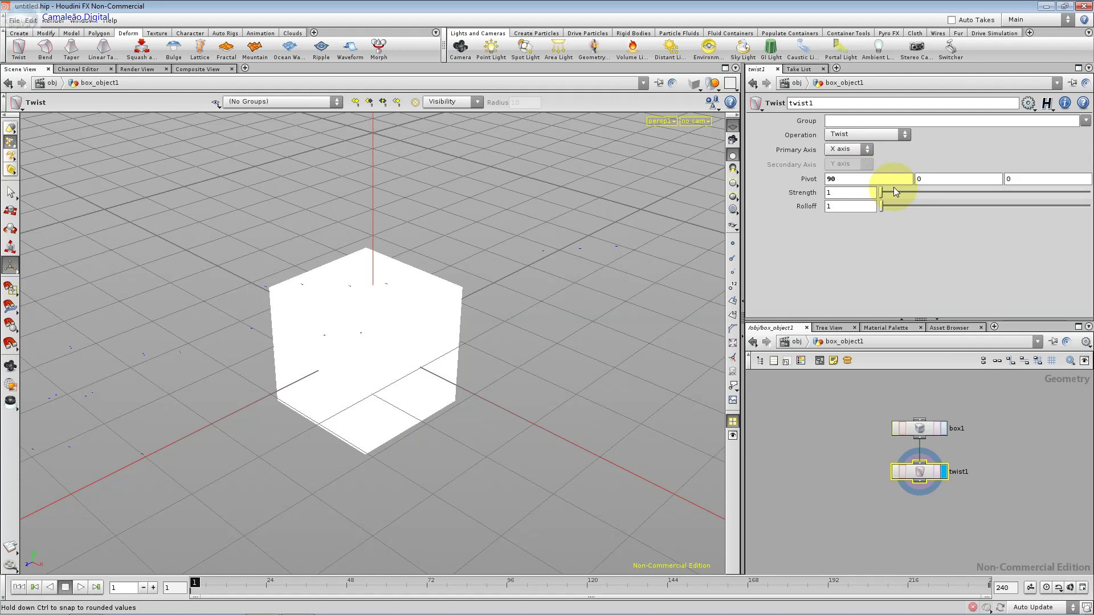
Step: In wireframe view, reset Pivot X to 0 and set twist Strength to 90
{"action": "left_click", "coordinate": [695, 88]}
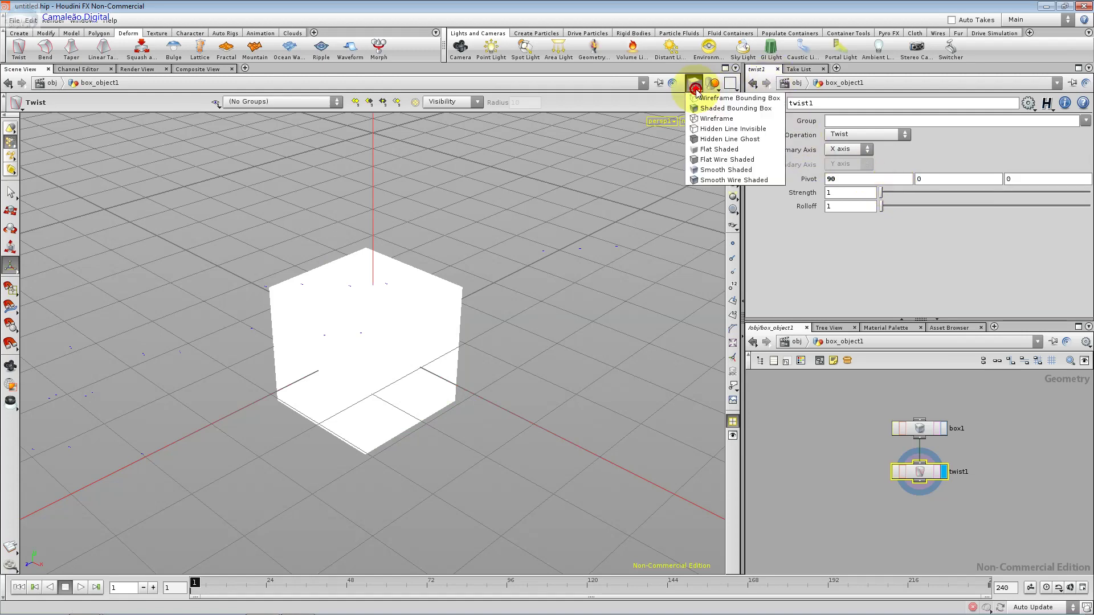
{"action": "left_click", "coordinate": [716, 119]}
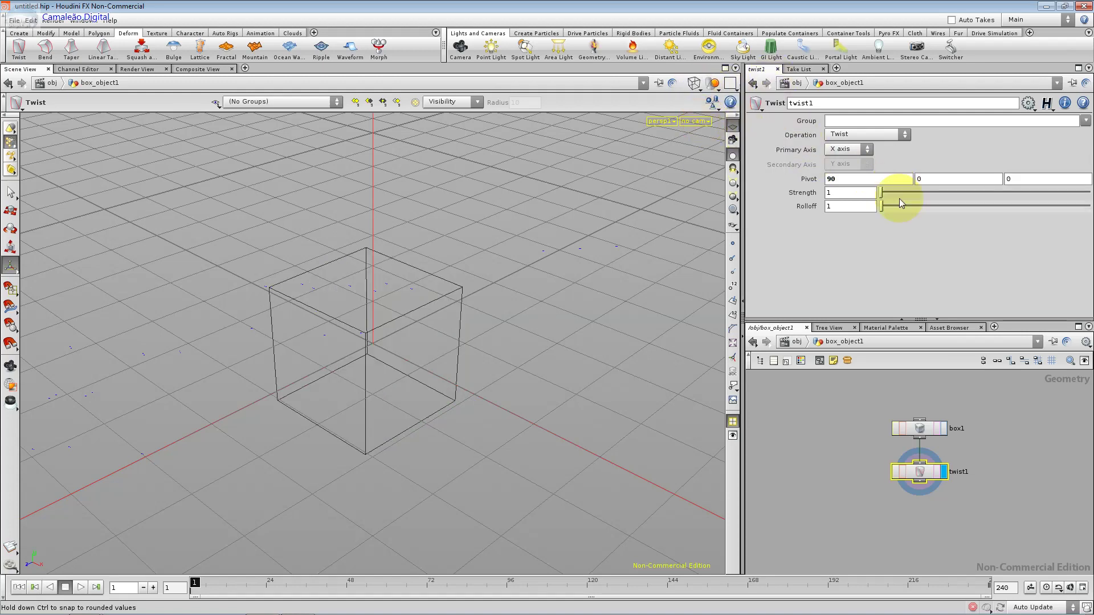
{"action": "double_click", "coordinate": [865, 183]}
{"action": "type", "text": "0"}
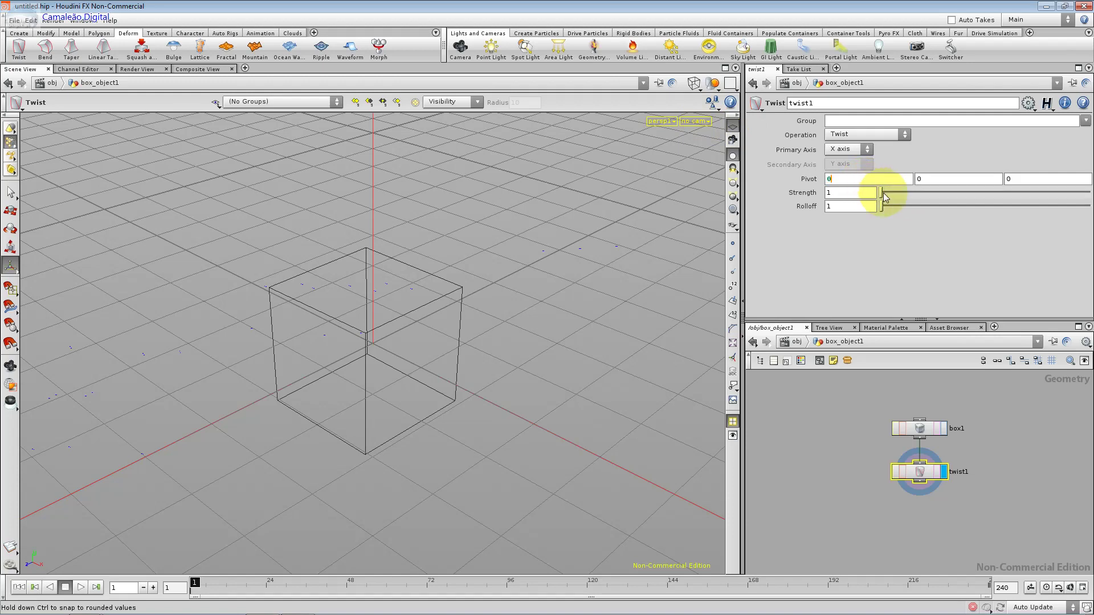
{"action": "left_click_drag", "start_coordinate": [880, 193], "coordinate": [936, 195]}
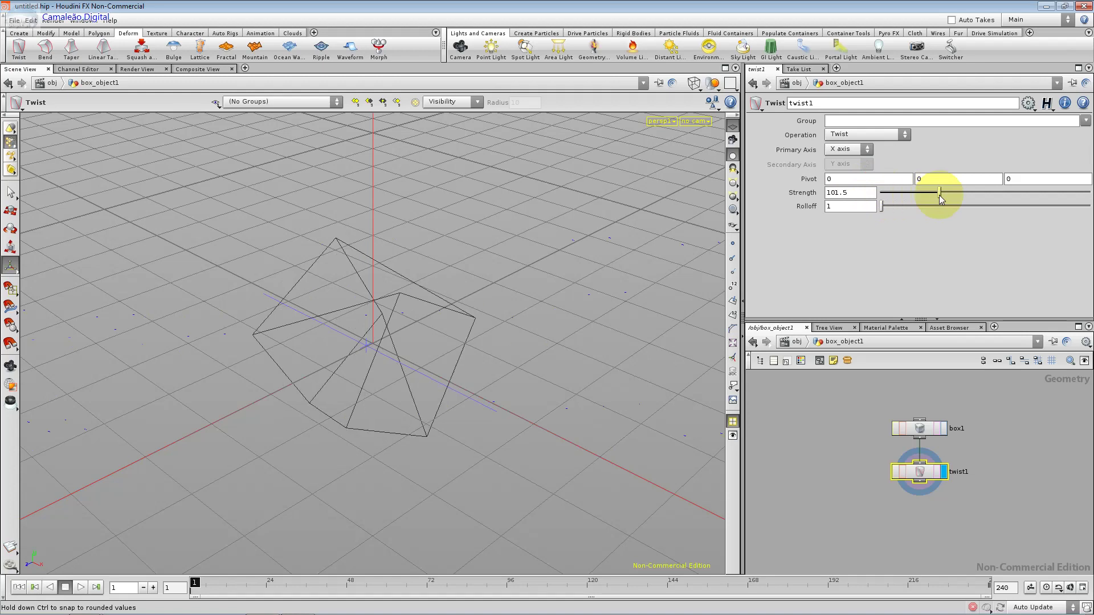
{"action": "left_click_drag", "start_coordinate": [936, 195], "coordinate": [931, 195]}
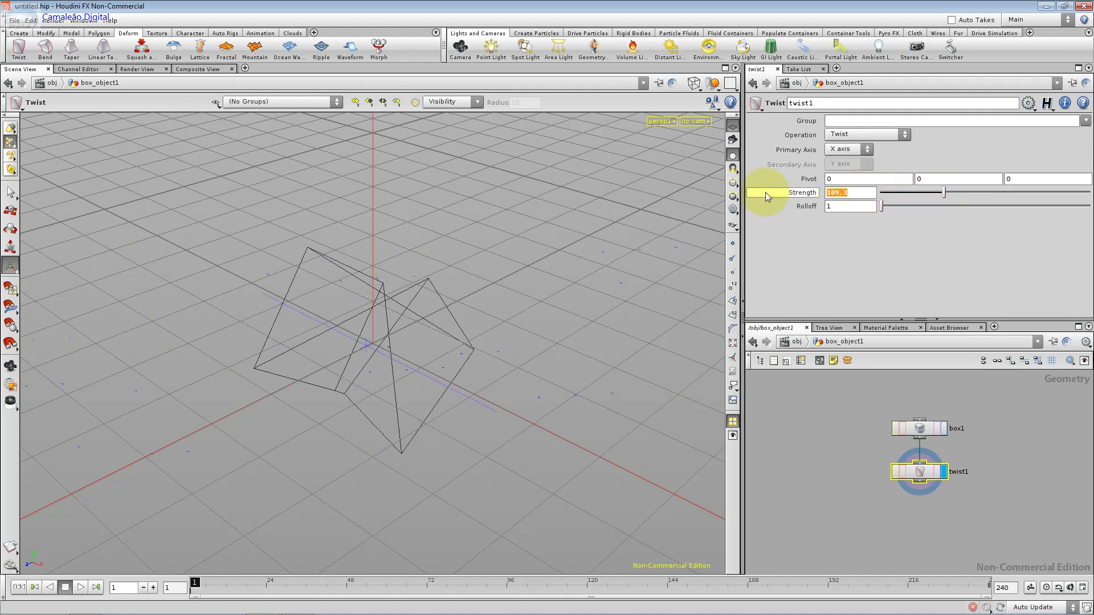
{"action": "type", "text": "90"}
{"action": "key", "text": "Return"}
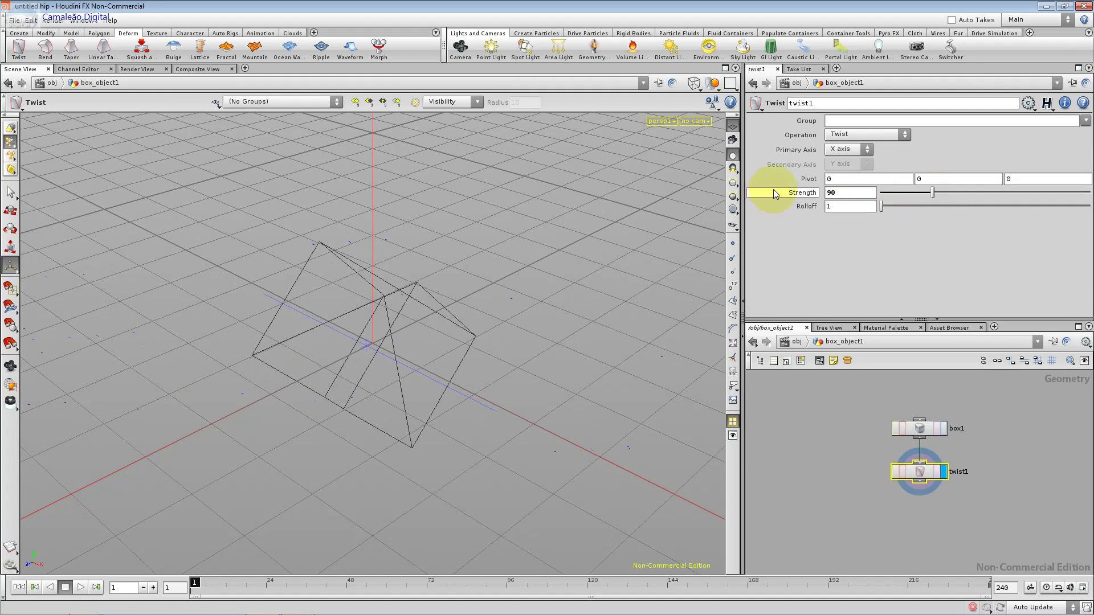
Step: Try Y and Z primary axes, return to X, and show smooth shading
{"action": "left_click", "coordinate": [849, 149]}
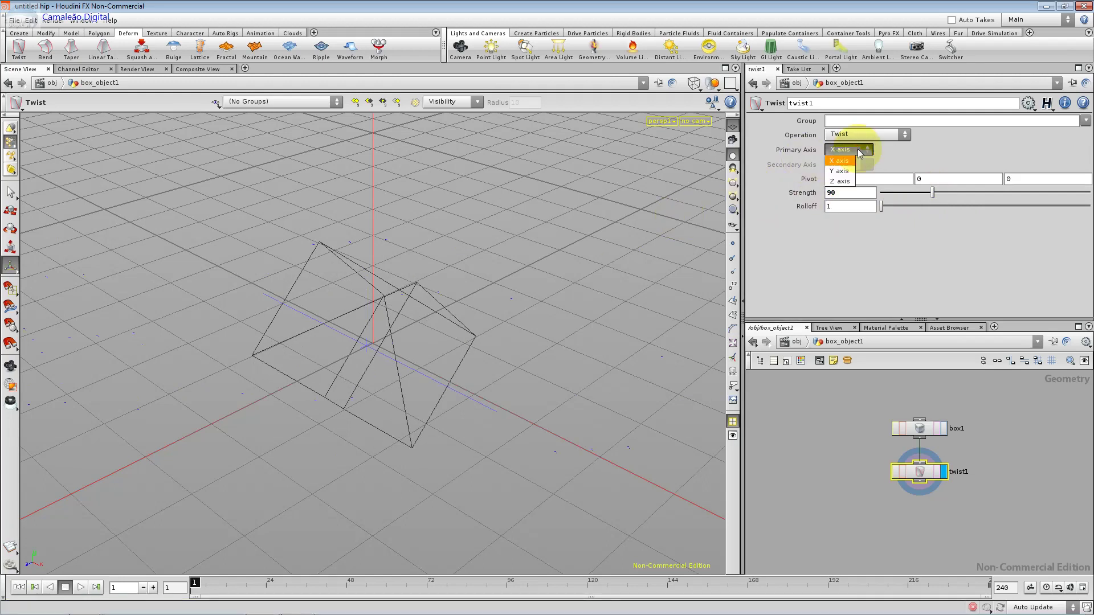
{"action": "left_click", "coordinate": [842, 171]}
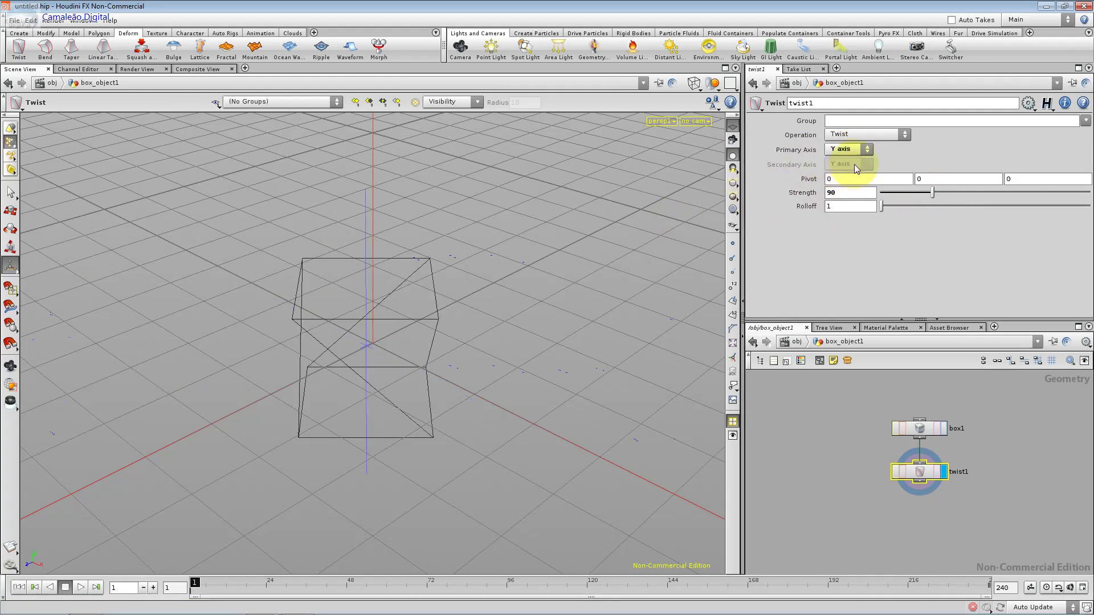
{"action": "left_click", "coordinate": [863, 149]}
{"action": "left_click", "coordinate": [847, 179]}
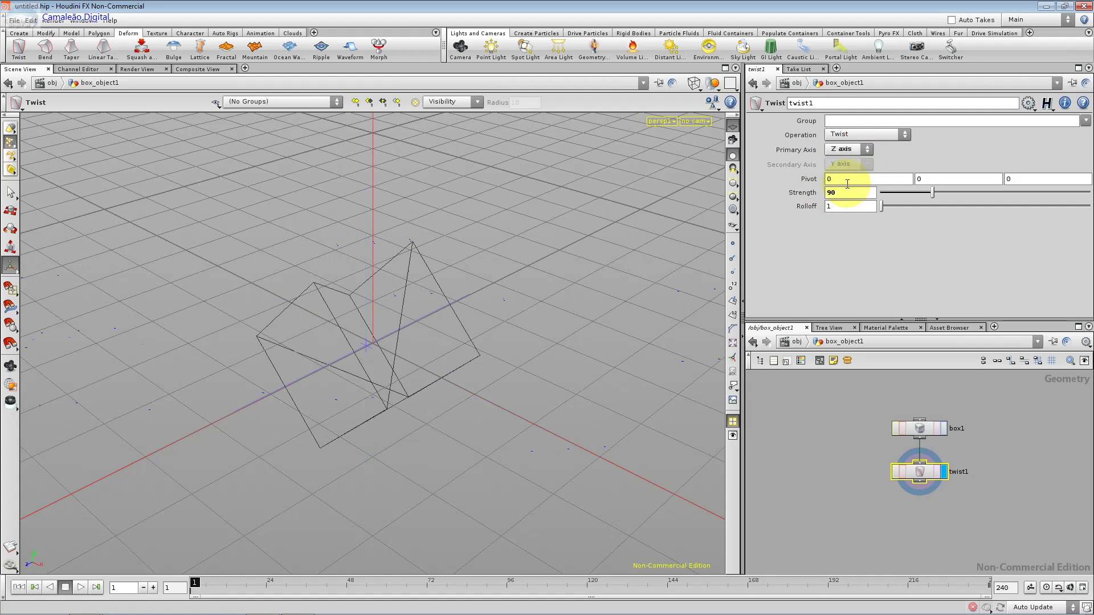
{"action": "left_click", "coordinate": [848, 149]}
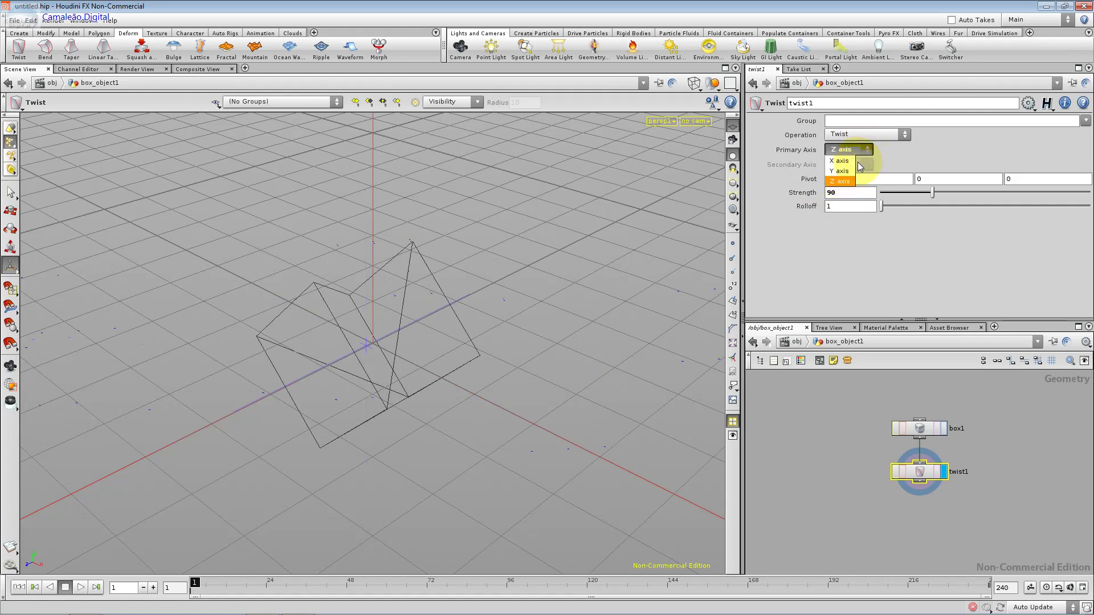
{"action": "left_click", "coordinate": [847, 164]}
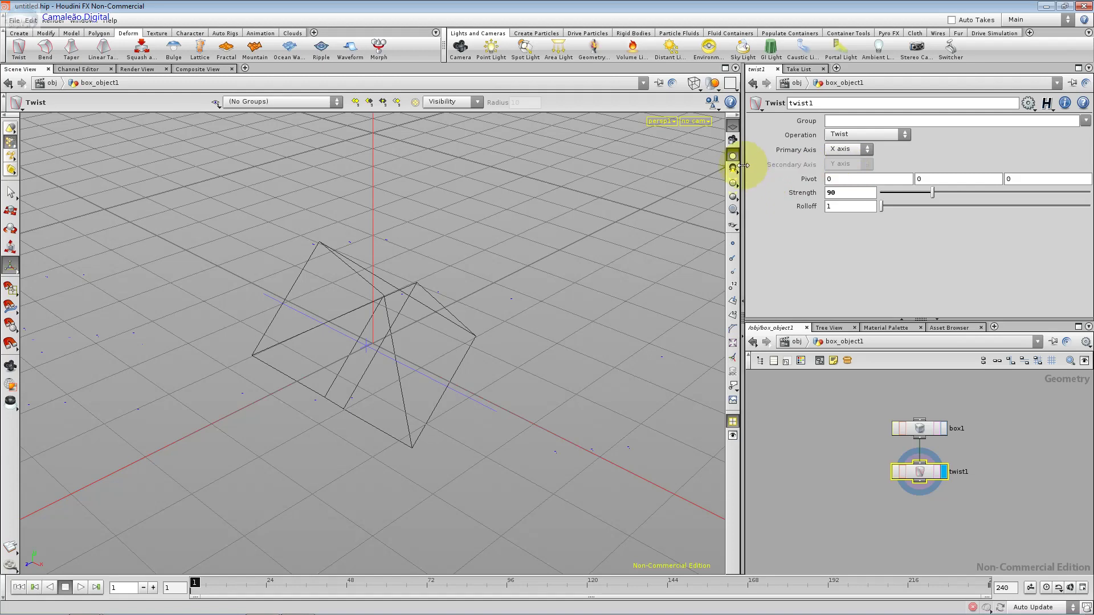
{"action": "left_click", "coordinate": [695, 85]}
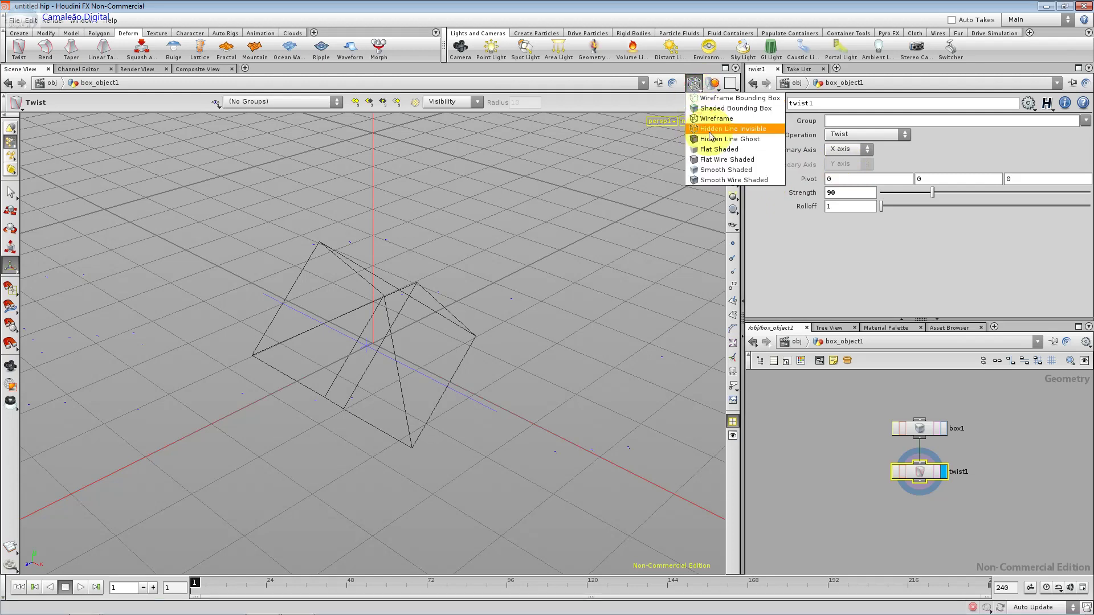
{"action": "left_click", "coordinate": [716, 153]}
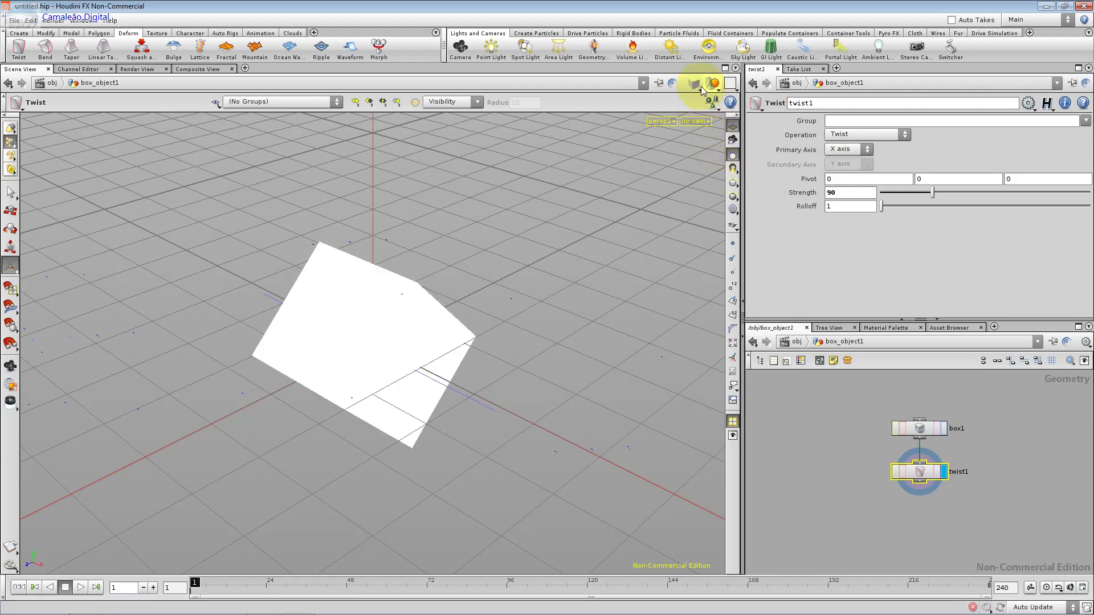
Step: Orbit around the twisted box in wireframe and hide the ground grid
{"action": "key", "text": "Escape"}
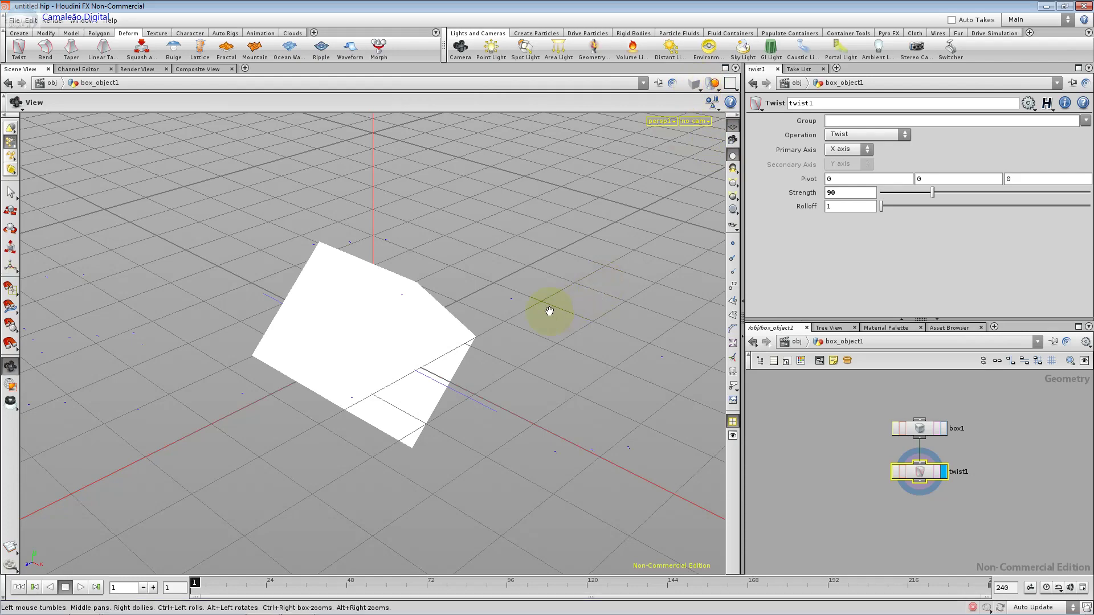
{"action": "mouse_move", "coordinate": [550, 312]}
{"action": "left_mouse_down"}
{"action": "mouse_move", "coordinate": [378, 391]}
{"action": "mouse_move", "coordinate": [366, 415]}
{"action": "mouse_move", "coordinate": [415, 435]}
{"action": "mouse_move", "coordinate": [347, 446]}
{"action": "mouse_move", "coordinate": [300, 435]}
{"action": "mouse_move", "coordinate": [336, 437]}
{"action": "left_mouse_up"}
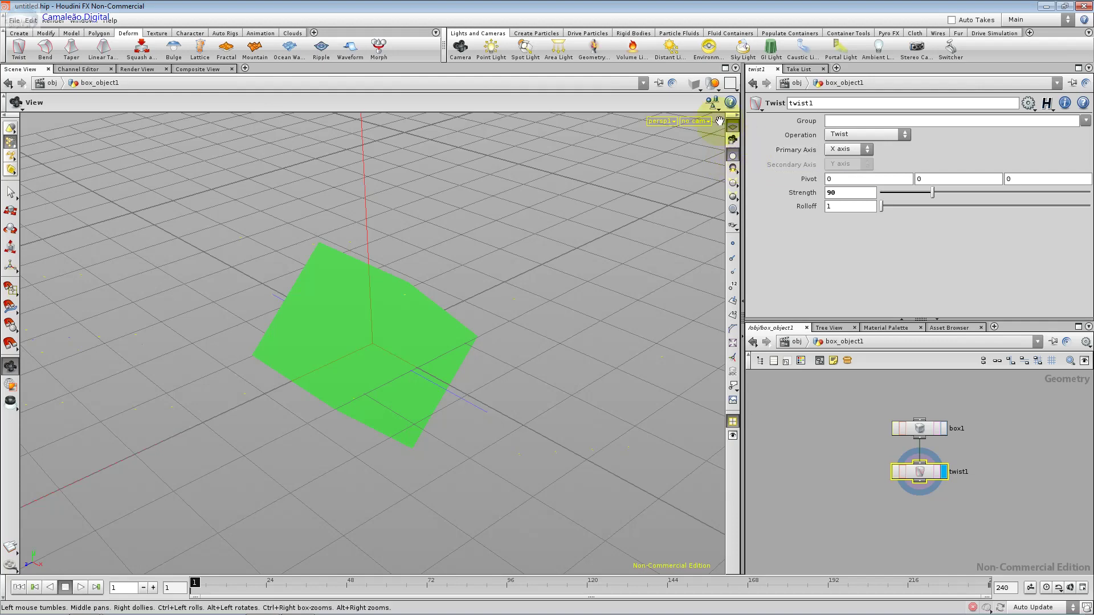
{"action": "left_click", "coordinate": [694, 84]}
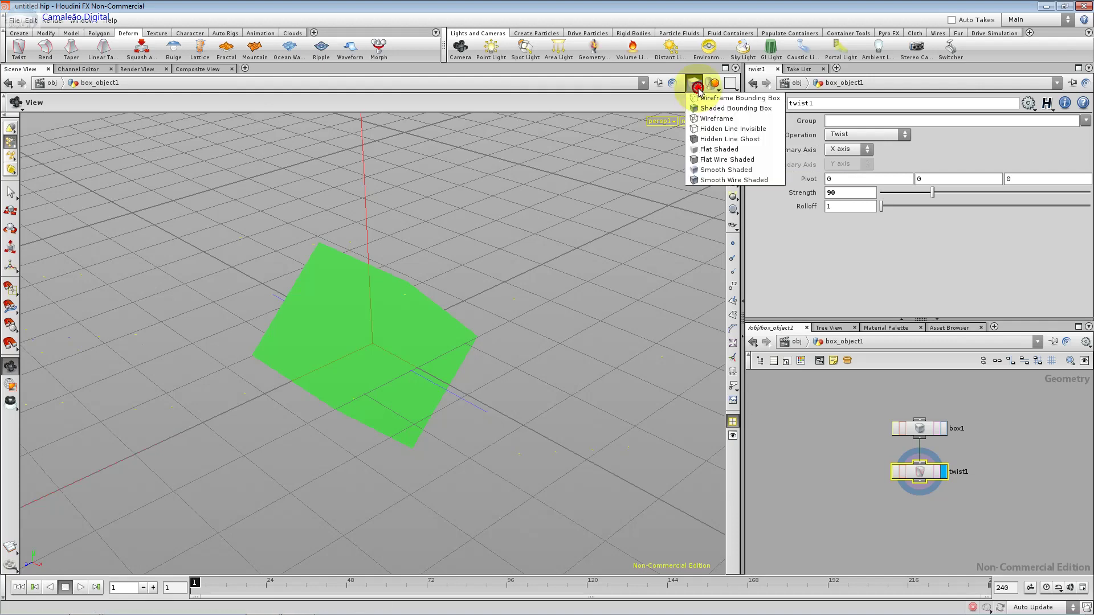
{"action": "left_click", "coordinate": [712, 119]}
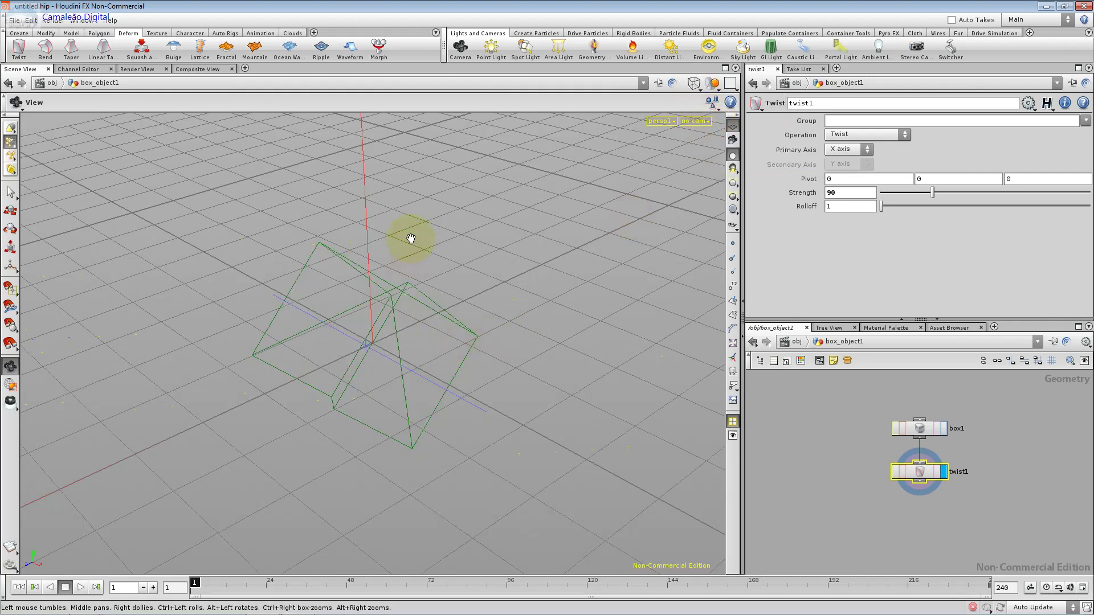
{"action": "mouse_move", "coordinate": [410, 238]}
{"action": "left_mouse_down"}
{"action": "mouse_move", "coordinate": [420, 337]}
{"action": "mouse_move", "coordinate": [454, 344]}
{"action": "mouse_move", "coordinate": [404, 351]}
{"action": "left_mouse_up"}
{"action": "left_click_drag", "start_coordinate": [408, 323], "coordinate": [379, 342]}
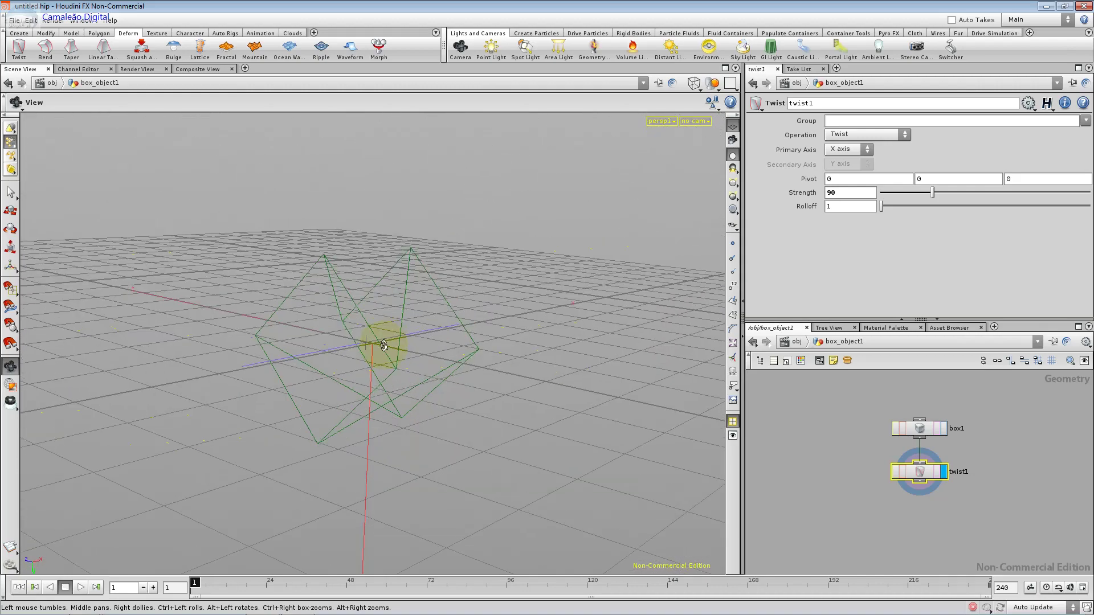
{"action": "left_click", "coordinate": [733, 129]}
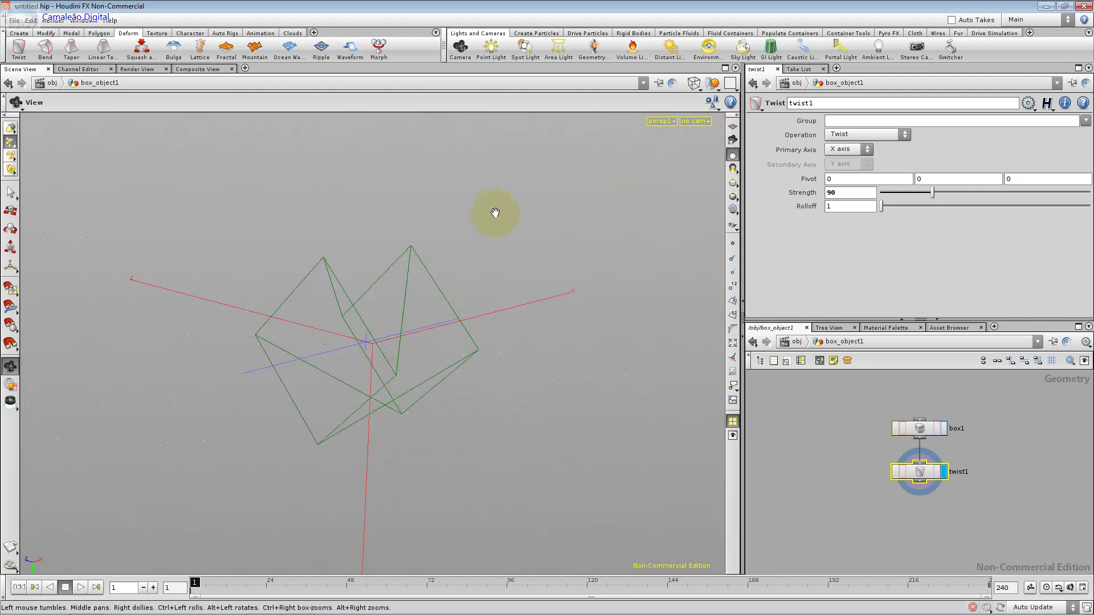
{"action": "left_click_drag", "start_coordinate": [494, 217], "coordinate": [429, 277]}
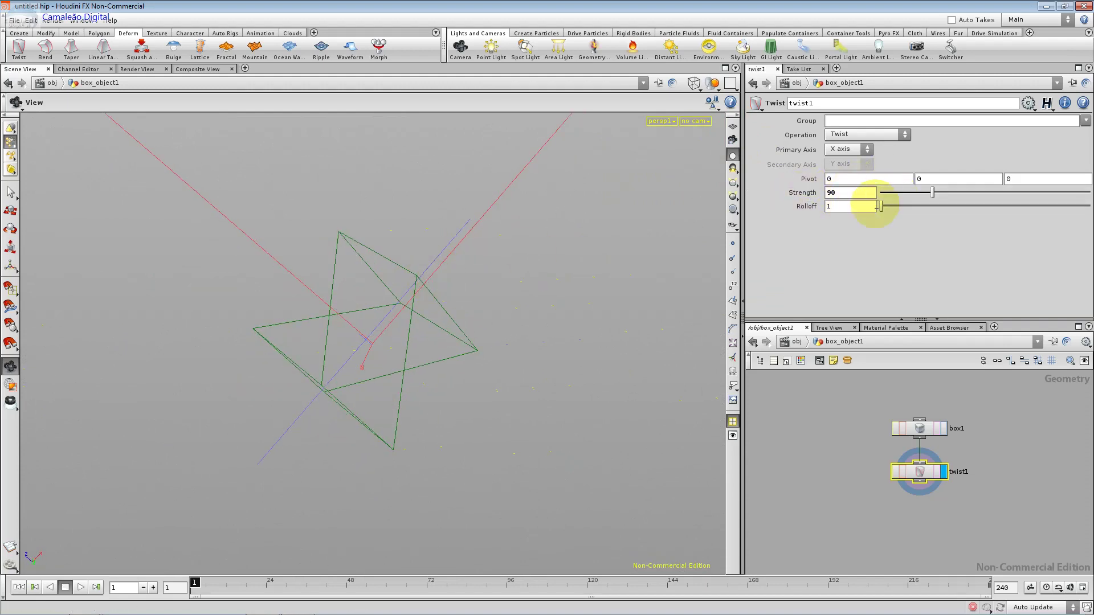
Step: Test Rolloff, keep it at 0, and set Strength 104.4 with Pivot X back at 0
{"action": "mouse_move", "coordinate": [879, 206]}
{"action": "left_mouse_down"}
{"action": "mouse_move", "coordinate": [935, 204]}
{"action": "mouse_move", "coordinate": [834, 215]}
{"action": "left_mouse_up"}
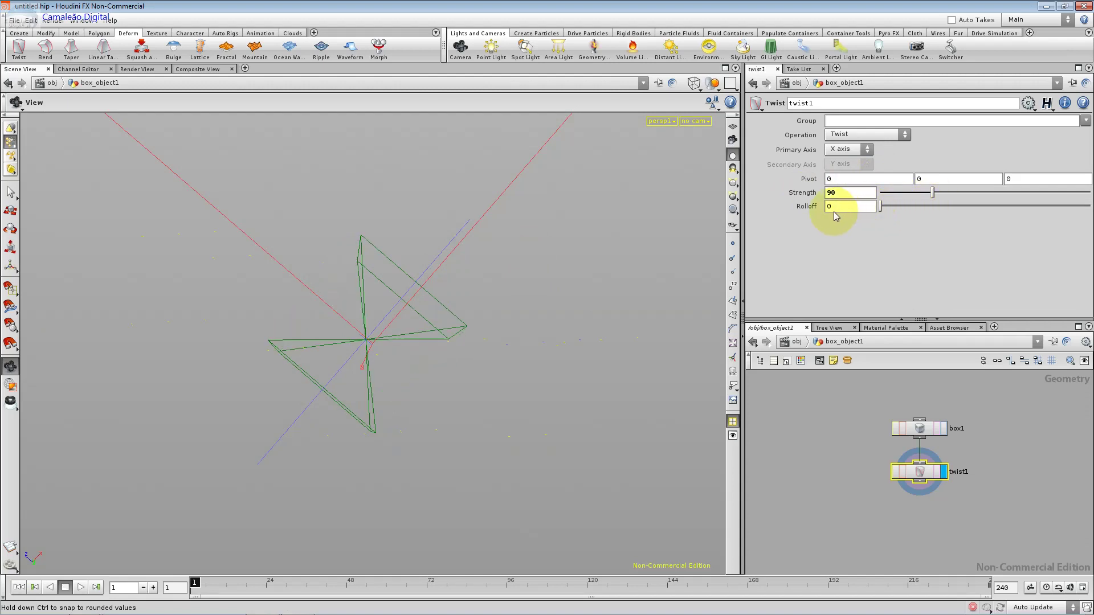
{"action": "left_click_drag", "start_coordinate": [887, 217], "coordinate": [876, 217]}
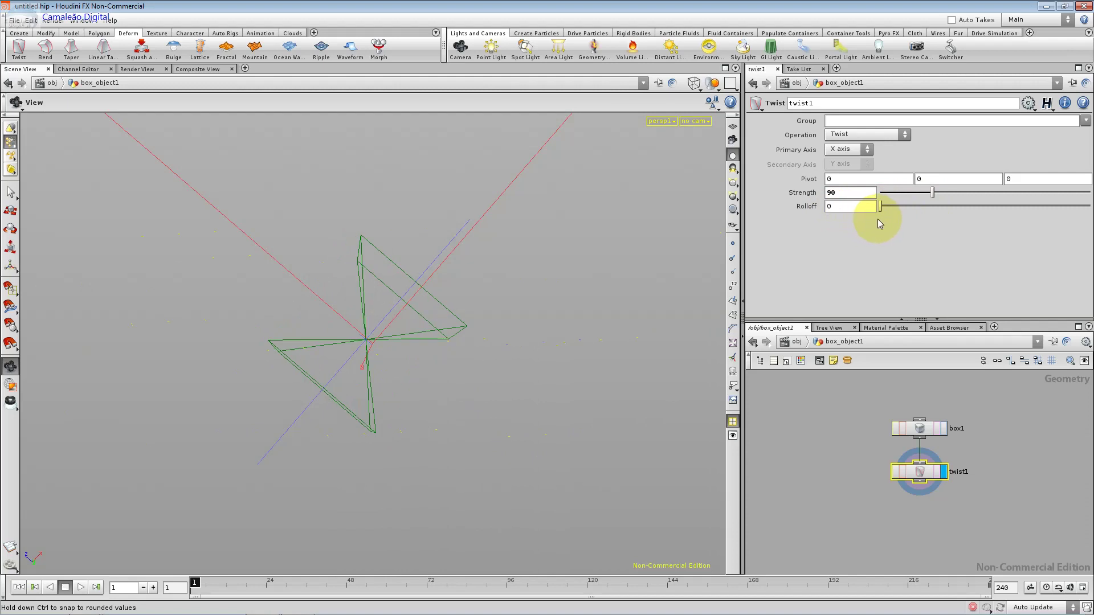
{"action": "mouse_move", "coordinate": [932, 193]}
{"action": "left_mouse_down"}
{"action": "mouse_move", "coordinate": [1044, 201]}
{"action": "mouse_move", "coordinate": [906, 215]}
{"action": "mouse_move", "coordinate": [941, 212]}
{"action": "left_mouse_up"}
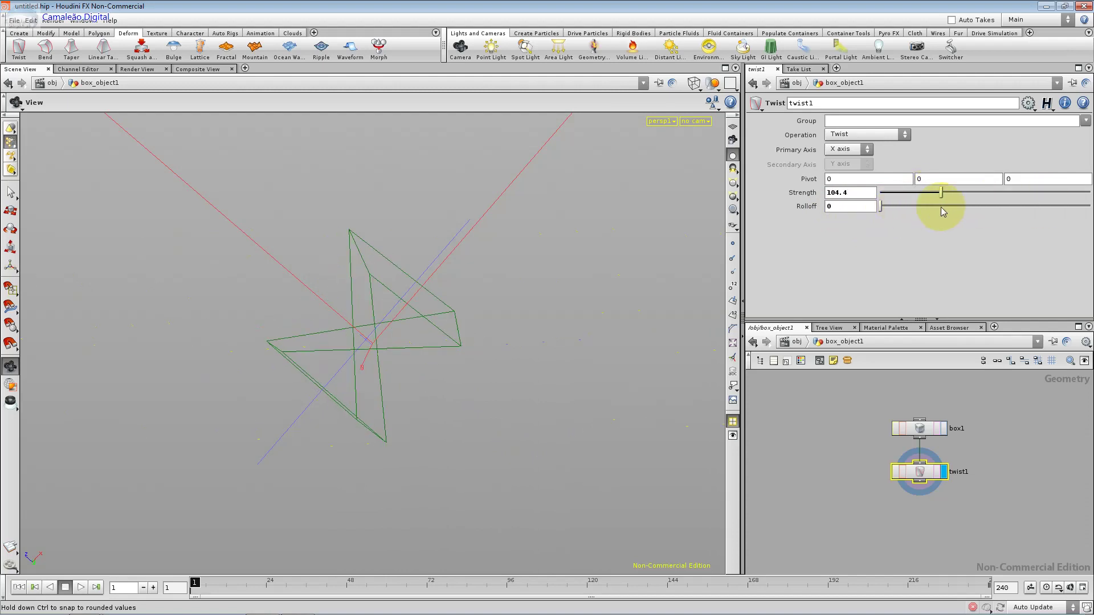
{"action": "left_click", "coordinate": [870, 178]}
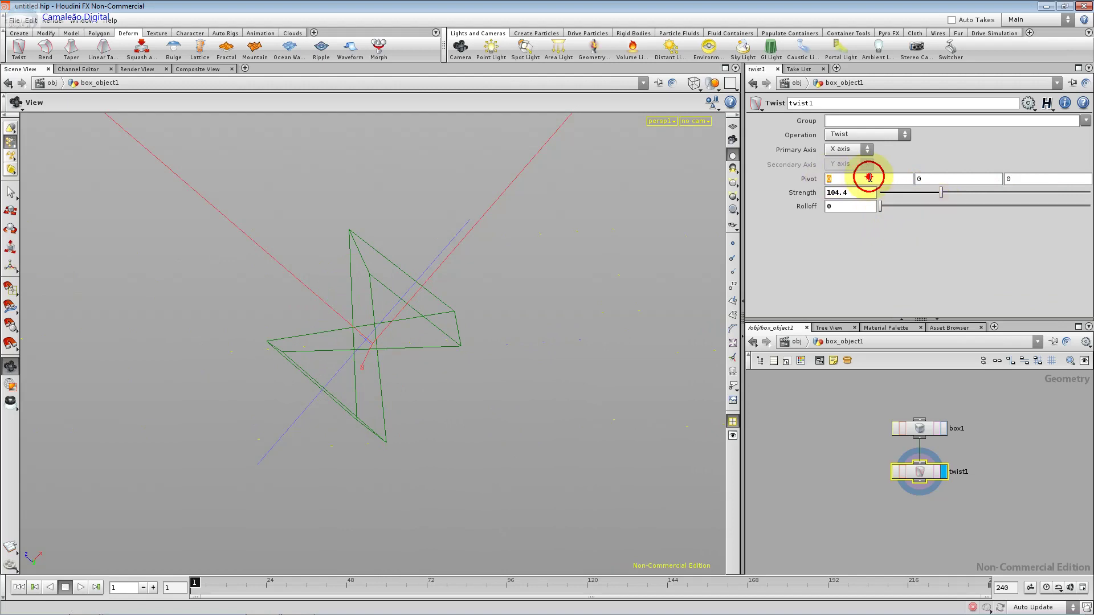
{"action": "type", "text": "90"}
{"action": "key", "text": "Return"}
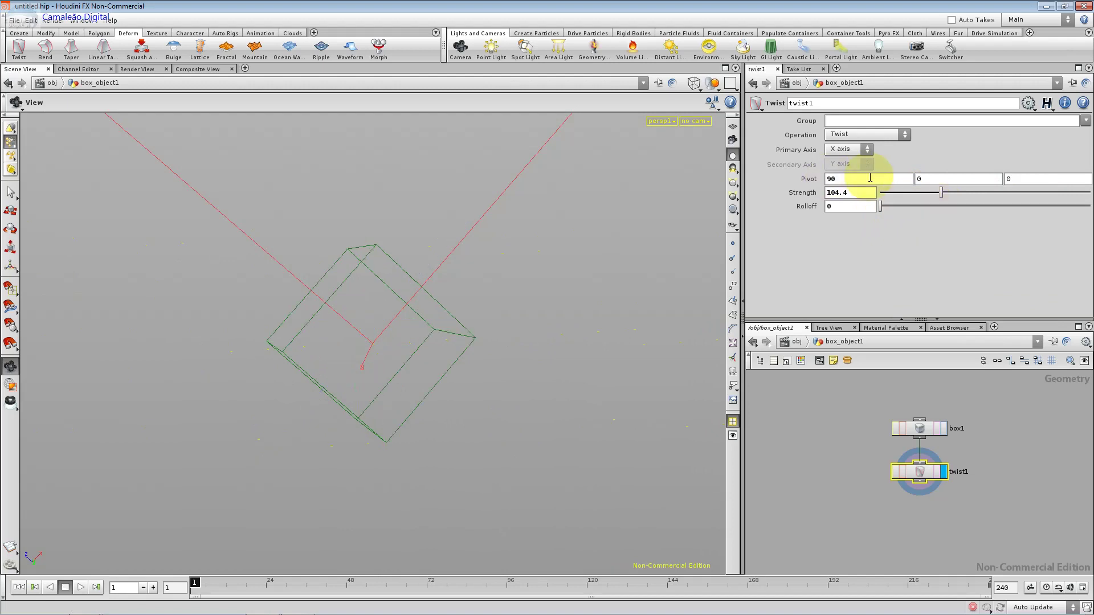
{"action": "left_click", "coordinate": [870, 179]}
{"action": "type", "text": "0"}
{"action": "key", "text": "Return"}
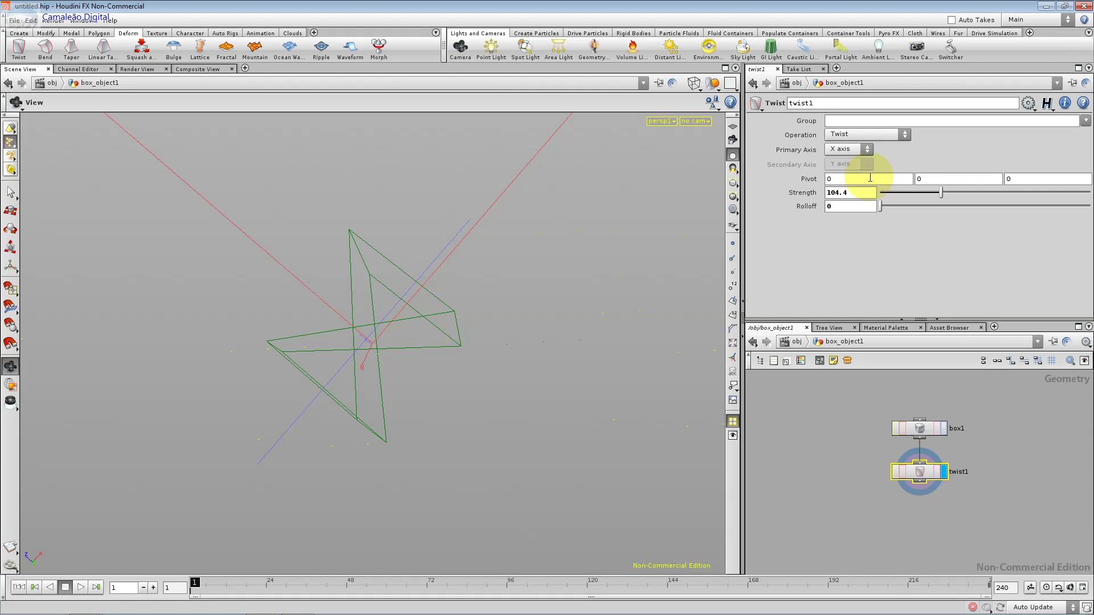
Step: Select box1 and change its Primitive Type to Mesh
{"action": "left_click", "coordinate": [941, 428]}
{"action": "left_click", "coordinate": [927, 432]}
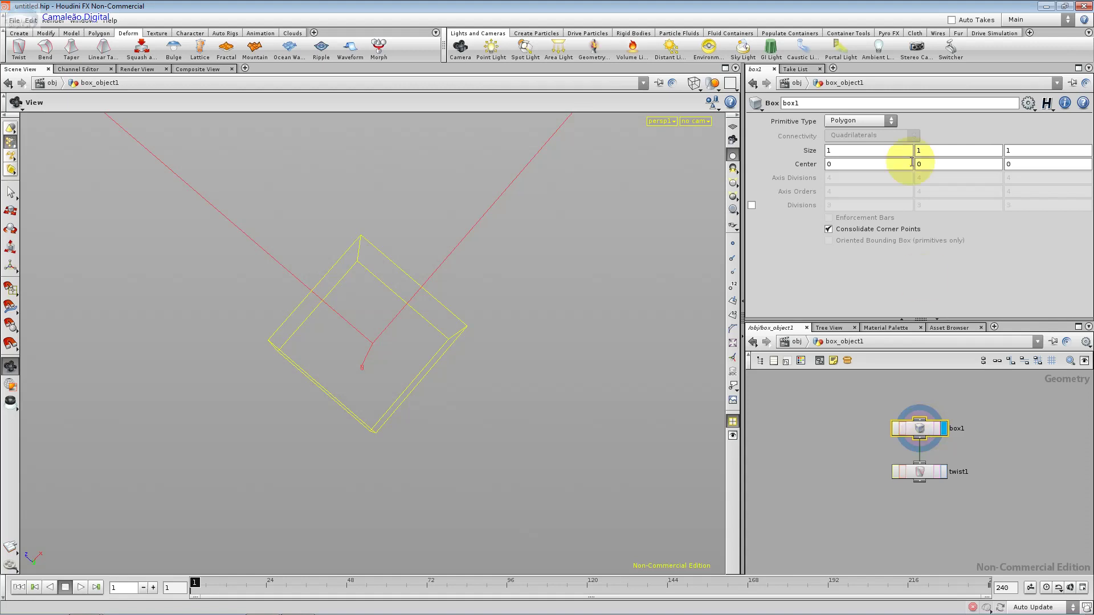
{"action": "left_click", "coordinate": [893, 123]}
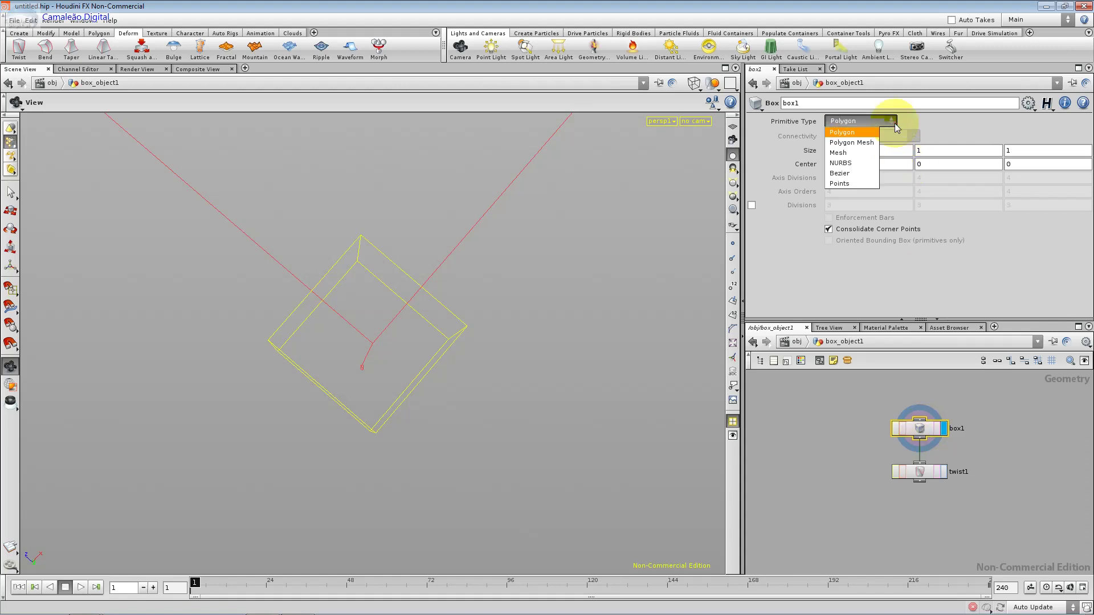
{"action": "left_click", "coordinate": [859, 154]}
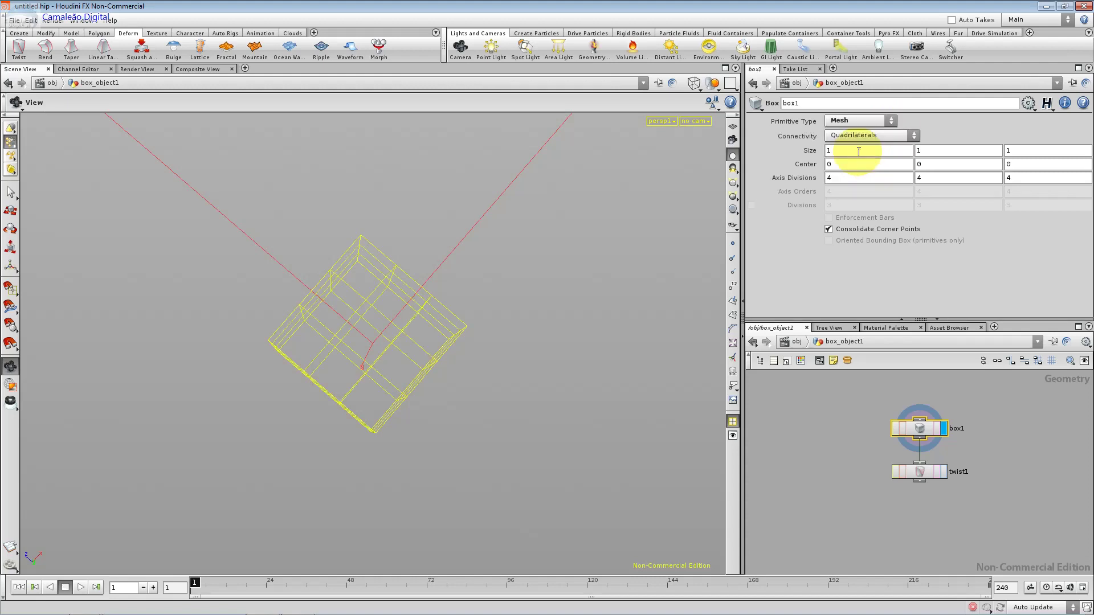
Step: Set box1's Axis Divisions to 5 on all three axes
{"action": "double_click", "coordinate": [832, 176]}
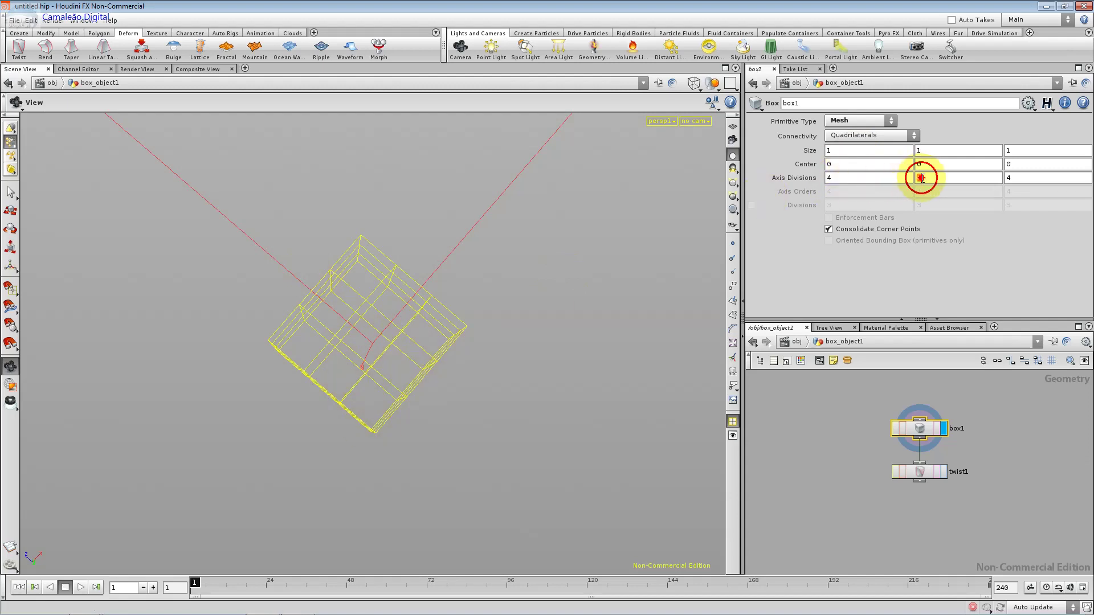
{"action": "double_click", "coordinate": [1012, 178]}
{"action": "left_click", "coordinate": [789, 181]}
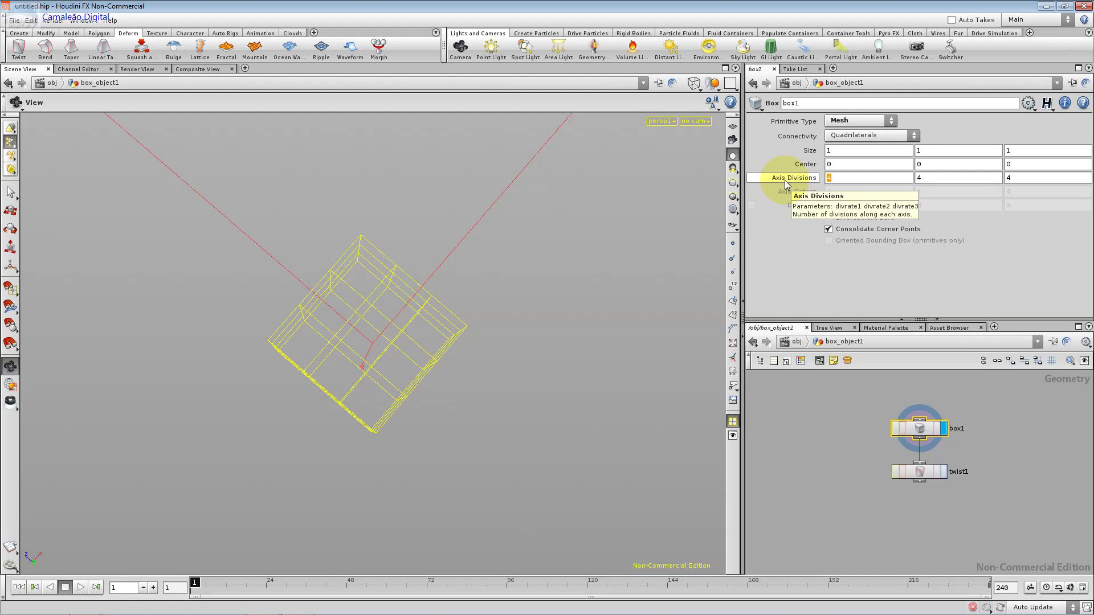
{"action": "type", "text": "1"}
{"action": "key", "text": "Tab"}
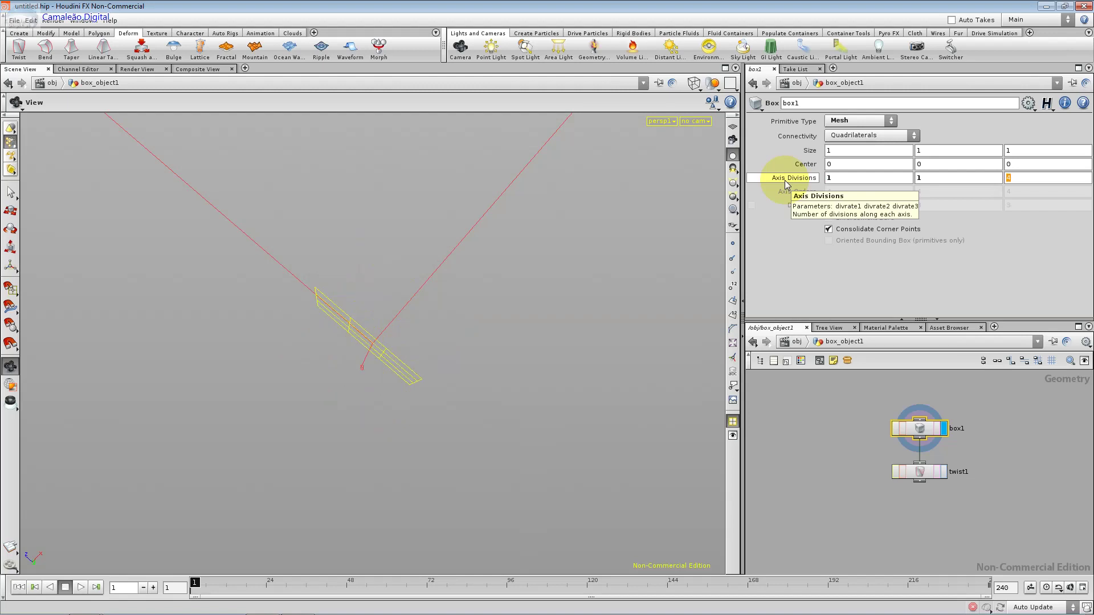
{"action": "type", "text": "1"}
{"action": "key", "text": "Tab"}
{"action": "double_click", "coordinate": [843, 181]}
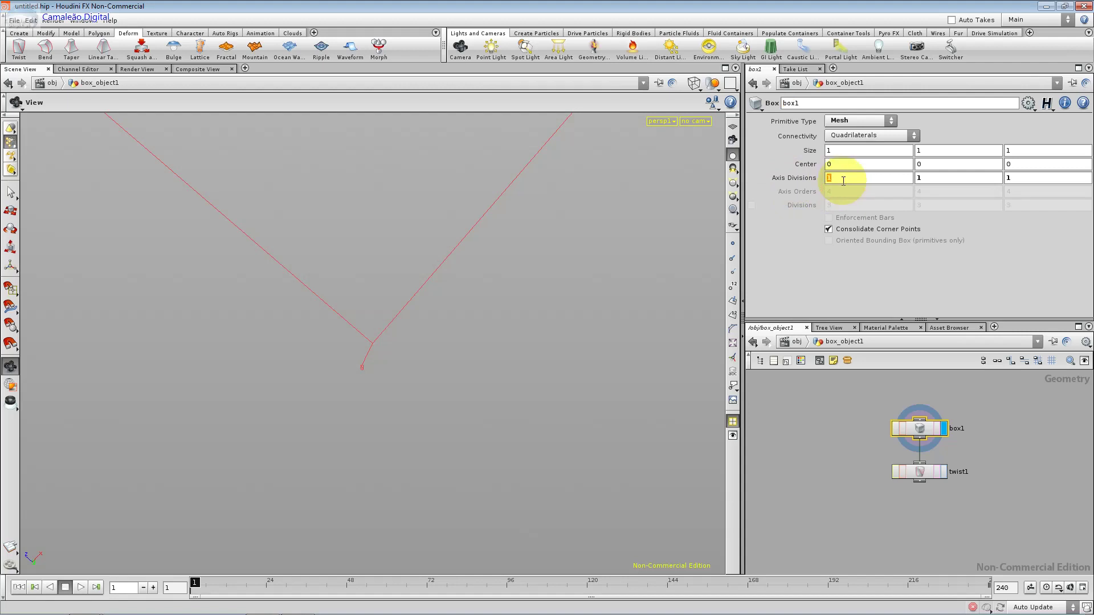
{"action": "type", "text": "5"}
{"action": "key", "text": "Tab"}
{"action": "key", "text": "Tab"}
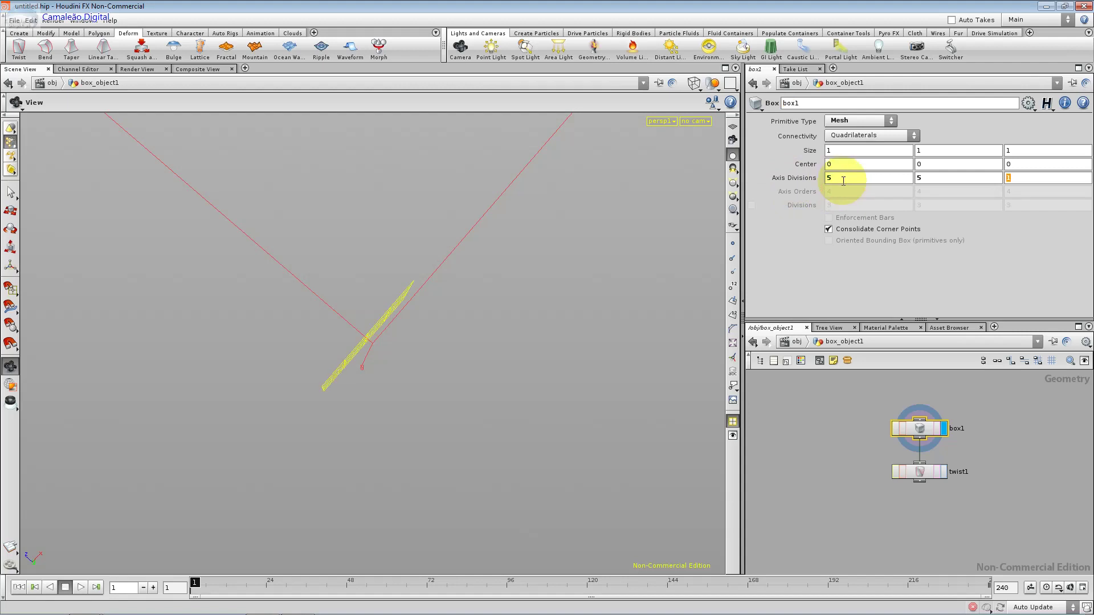
{"action": "type", "text": "5"}
{"action": "key", "text": "Tab"}
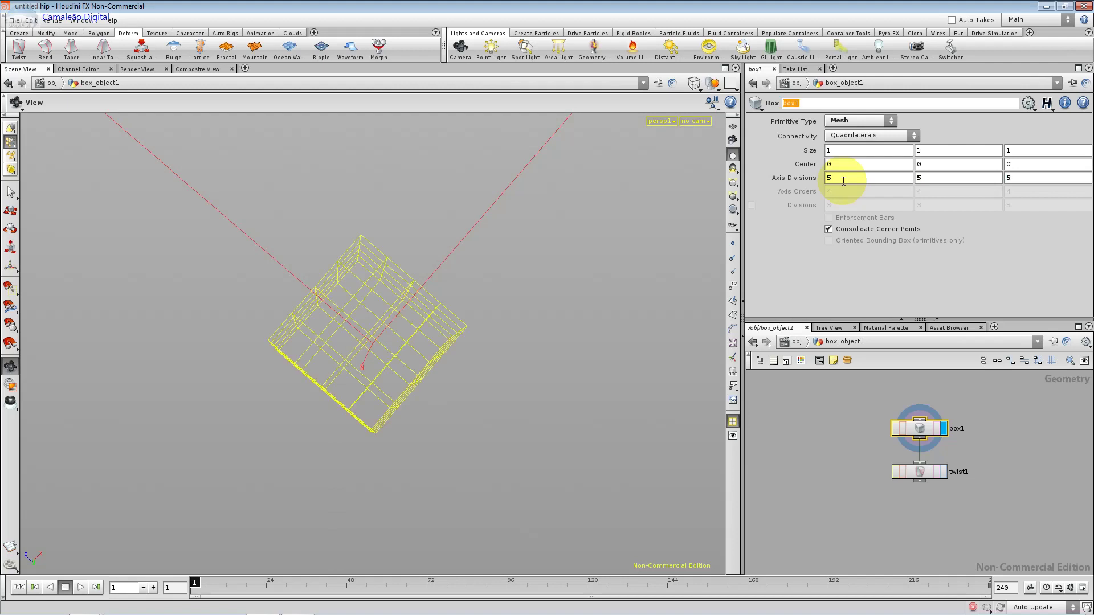
Step: Raise twist1's Y-axis Strength to 260.5, orbiting to inspect the spiral
{"action": "left_click", "coordinate": [920, 476]}
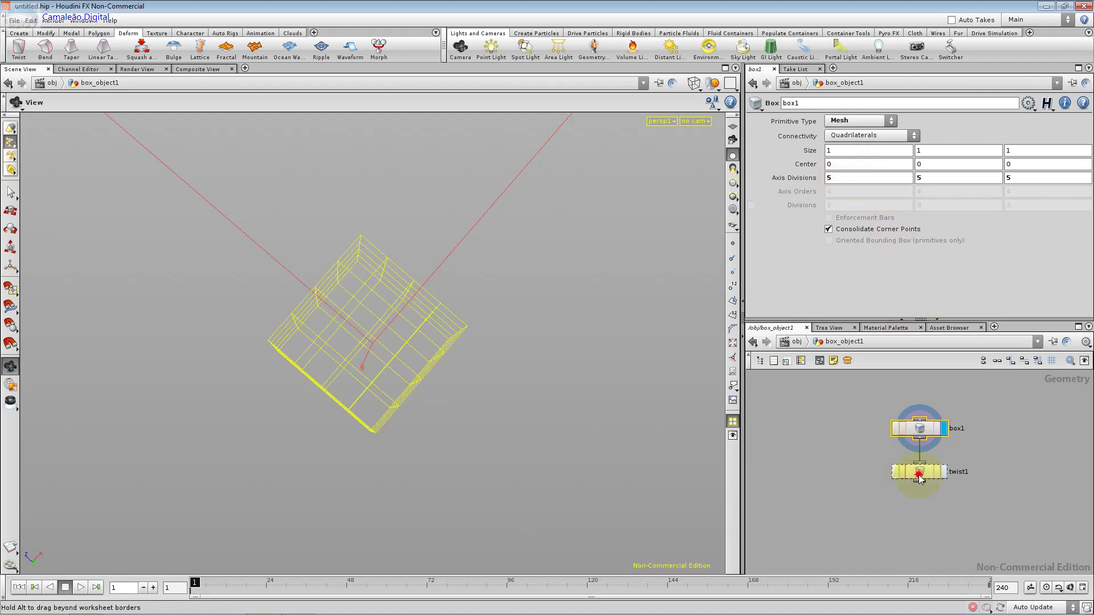
{"action": "left_click", "coordinate": [920, 476]}
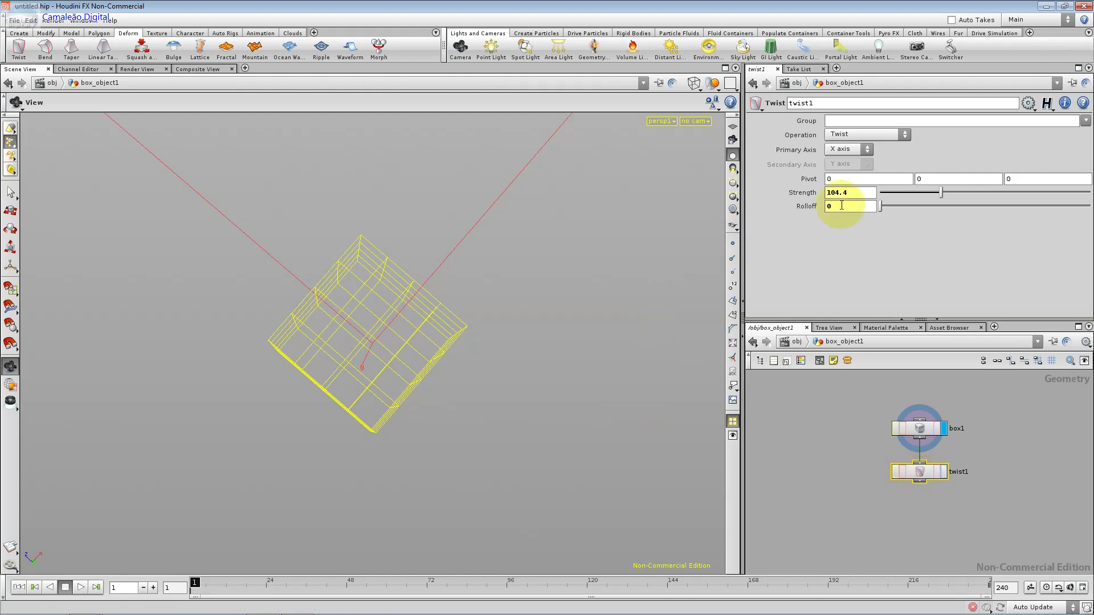
{"action": "mouse_move", "coordinate": [940, 192]}
{"action": "left_mouse_down"}
{"action": "mouse_move", "coordinate": [964, 195]}
{"action": "mouse_move", "coordinate": [921, 195]}
{"action": "left_mouse_up"}
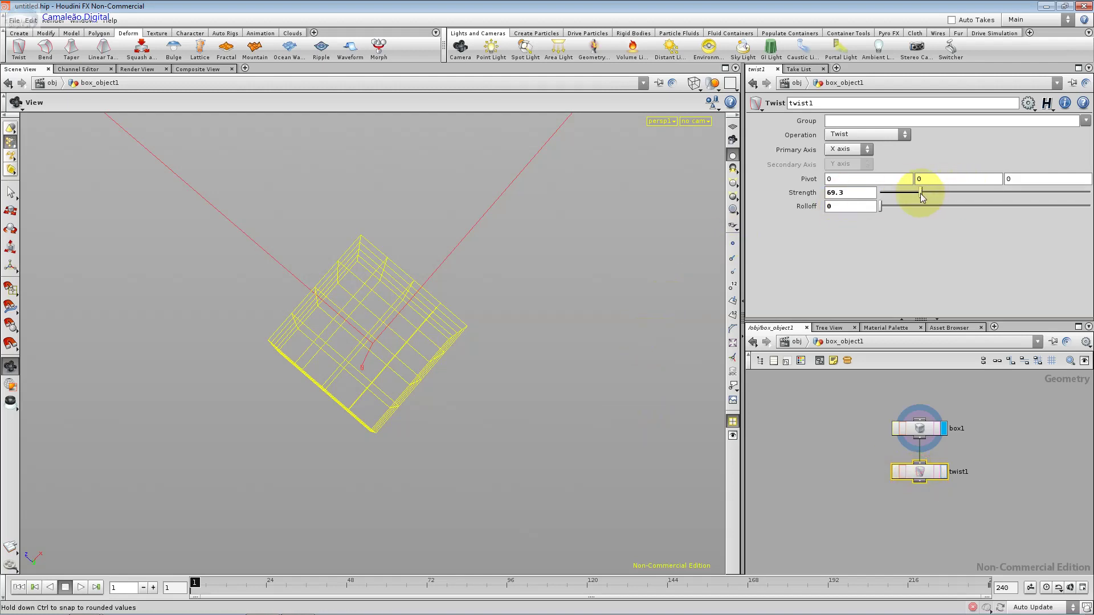
{"action": "left_click", "coordinate": [10, 128]}
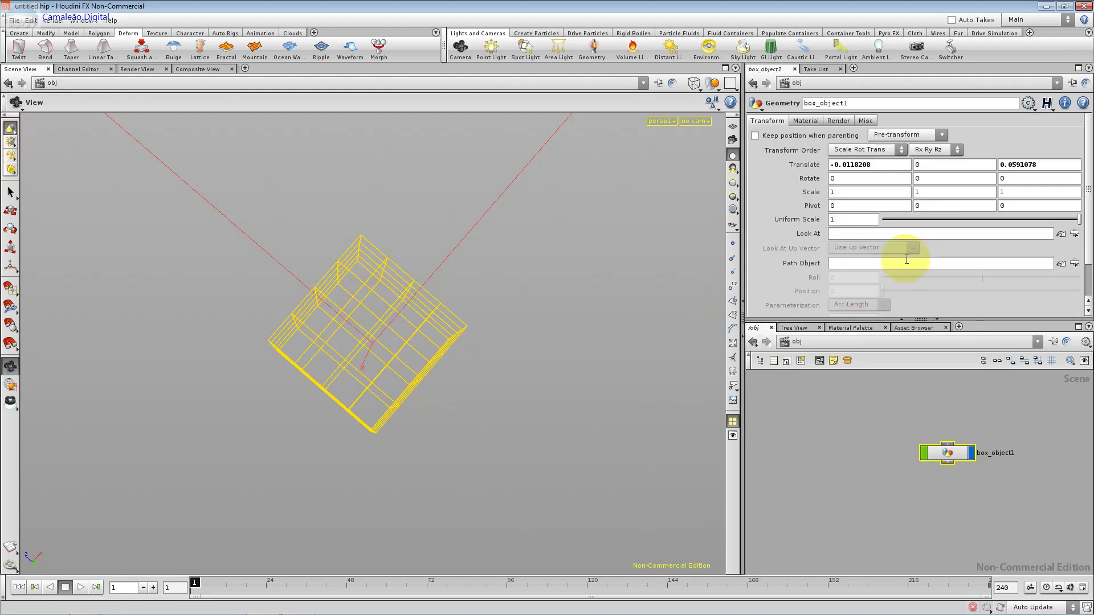
{"action": "double_click", "coordinate": [957, 461]}
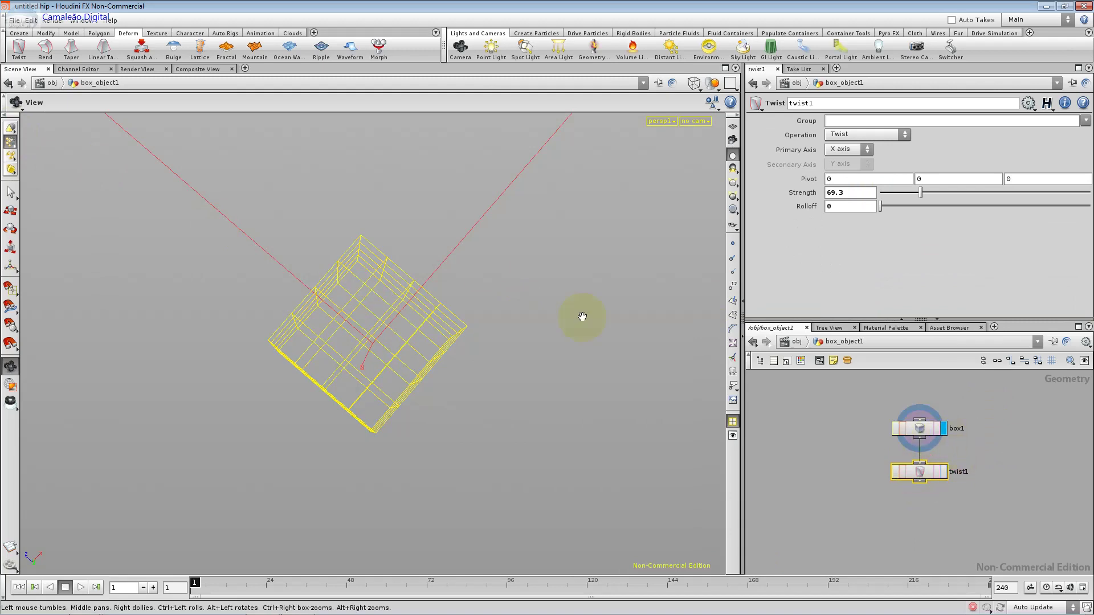
{"action": "left_click_drag", "start_coordinate": [405, 269], "coordinate": [410, 346]}
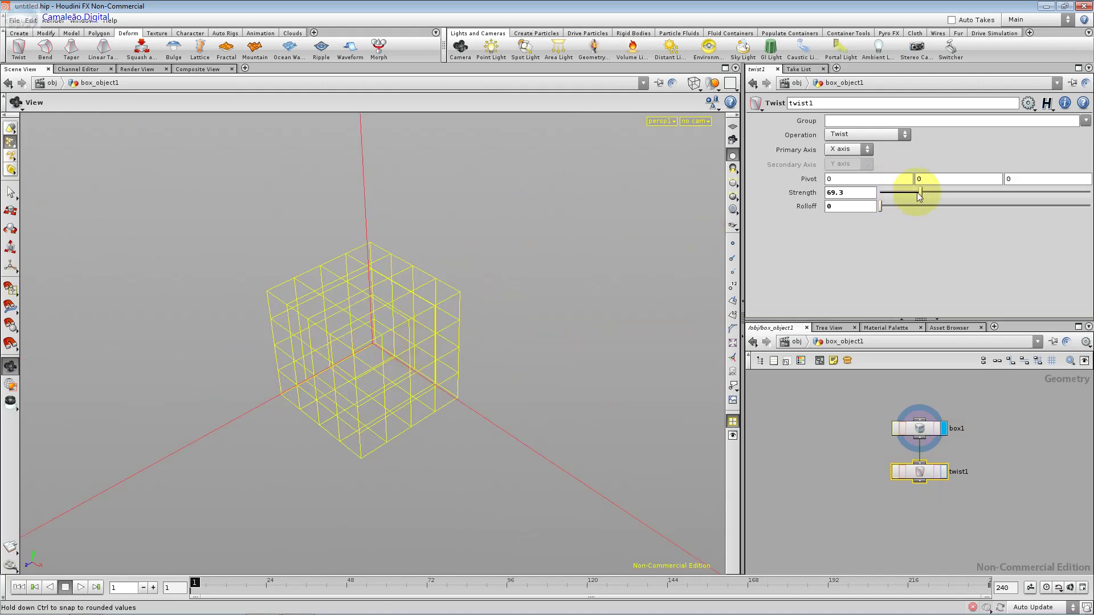
{"action": "left_click_drag", "start_coordinate": [920, 192], "coordinate": [950, 189]}
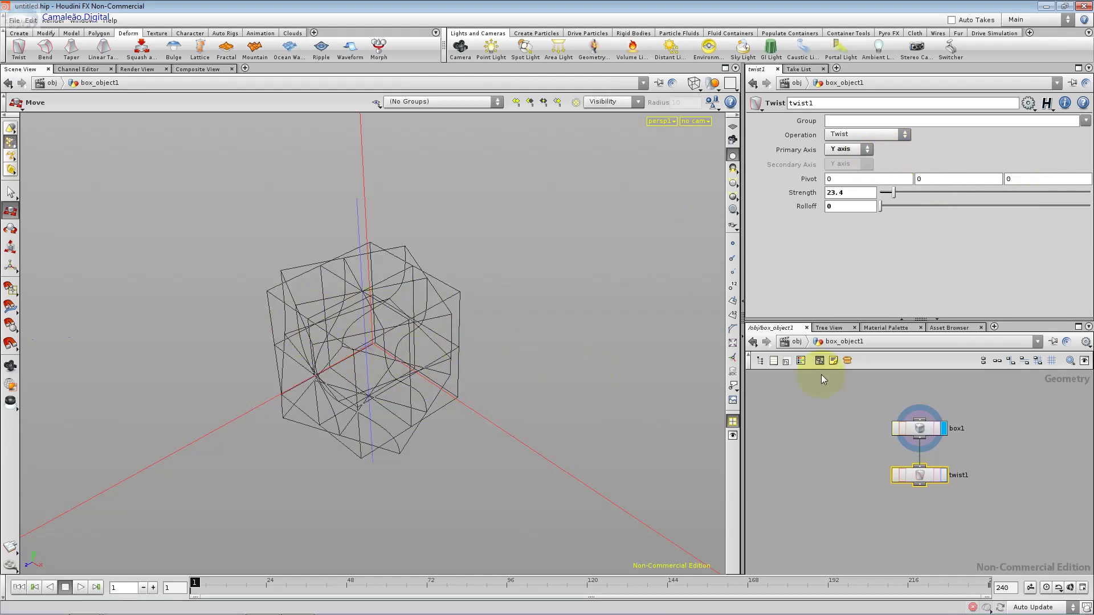
{"action": "mouse_move", "coordinate": [893, 193]}
{"action": "left_mouse_down"}
{"action": "mouse_move", "coordinate": [1070, 192]}
{"action": "mouse_move", "coordinate": [1002, 197]}
{"action": "mouse_move", "coordinate": [1031, 200]}
{"action": "left_mouse_up"}
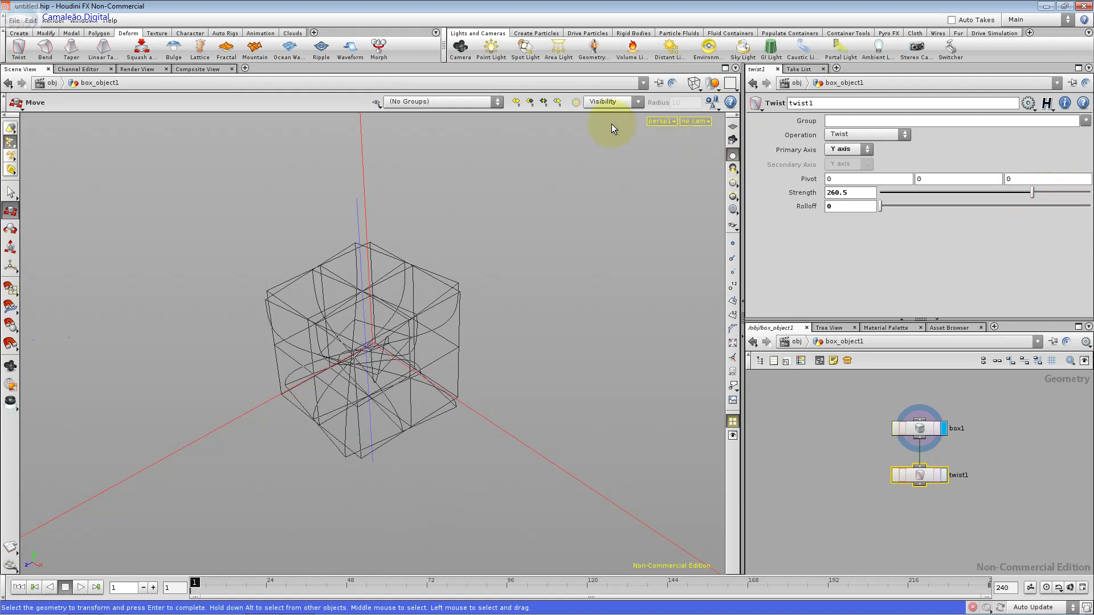
{"action": "left_click", "coordinate": [695, 84]}
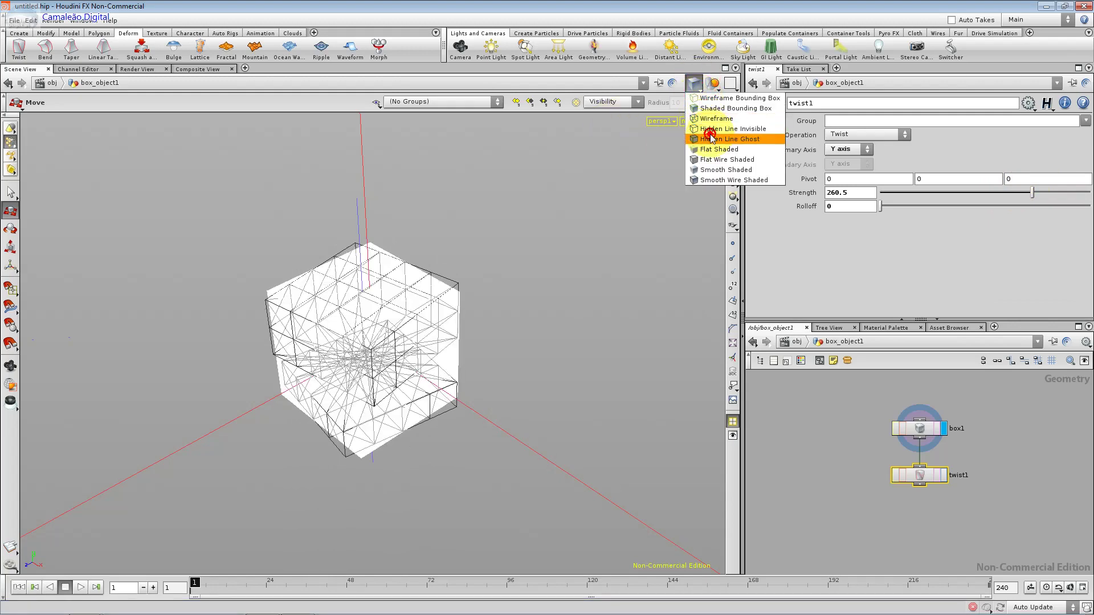
{"action": "left_click", "coordinate": [710, 139]}
{"action": "left_click", "coordinate": [695, 84]}
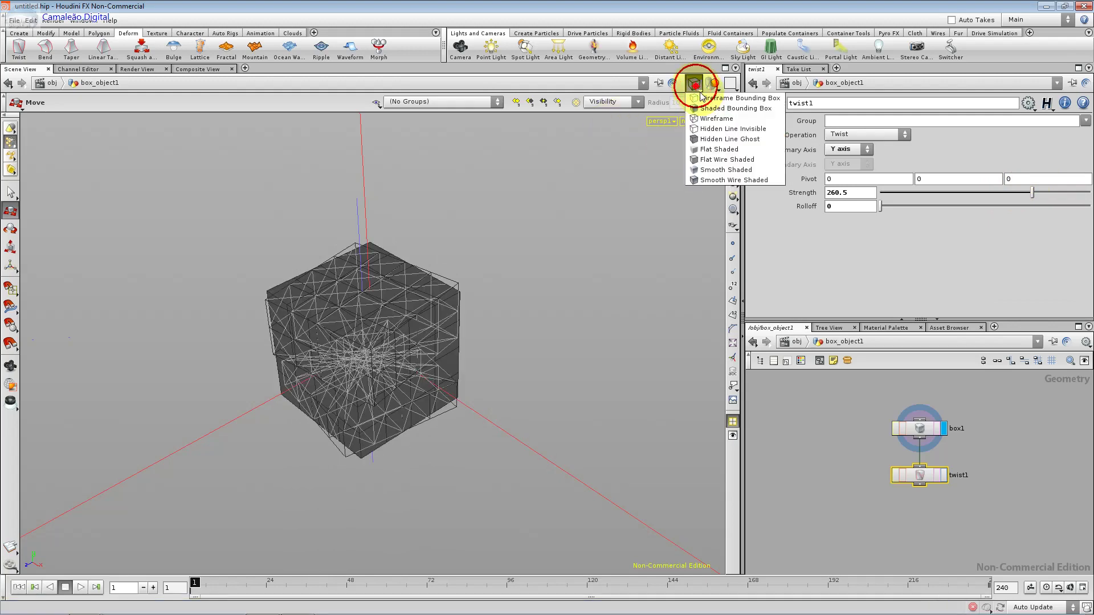
{"action": "left_click", "coordinate": [717, 160]}
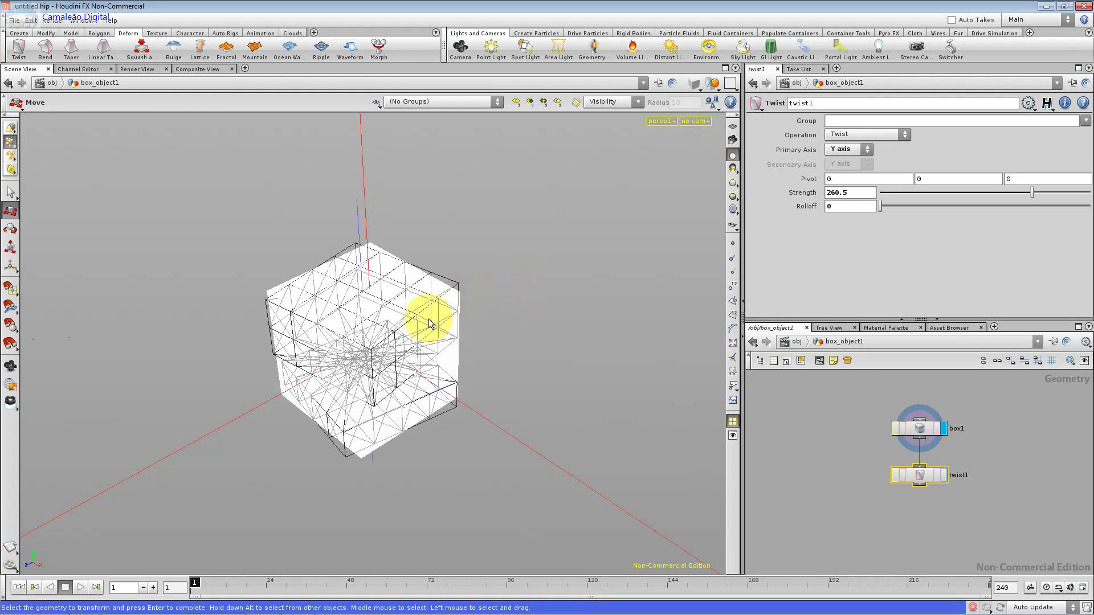
{"action": "key", "text": "Escape"}
{"action": "left_click_drag", "start_coordinate": [428, 326], "coordinate": [367, 331]}
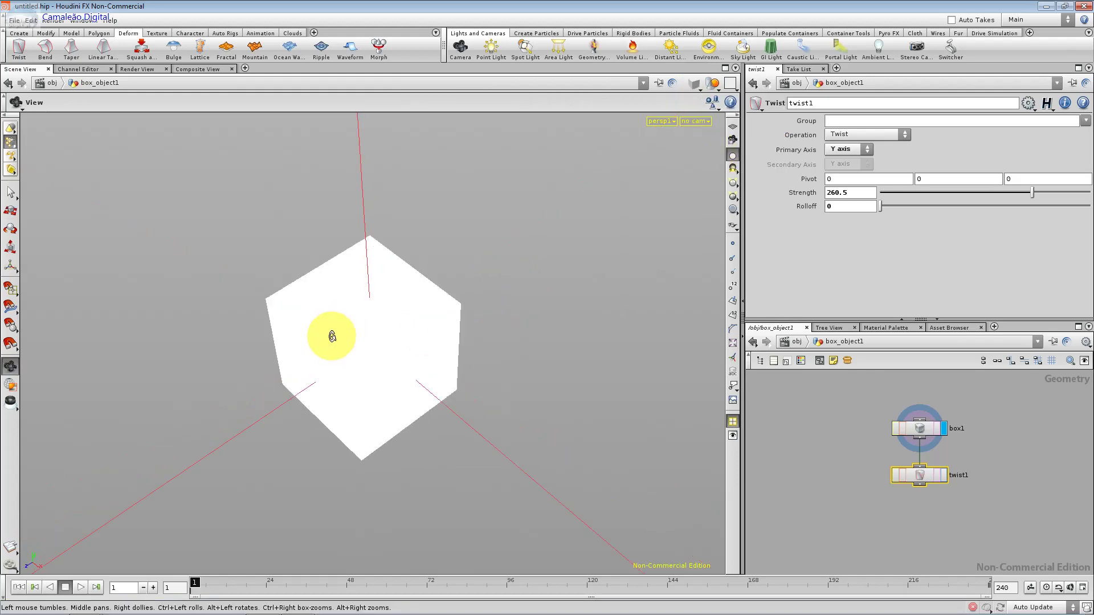
{"action": "left_click", "coordinate": [694, 84]}
{"action": "left_click", "coordinate": [706, 119]}
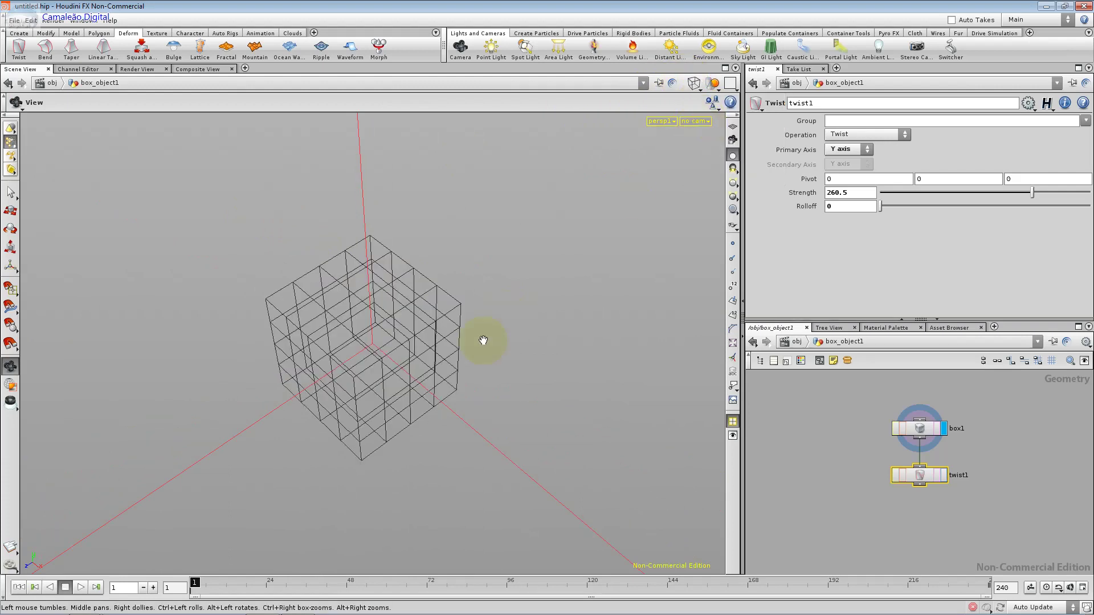
Step: Change box1's Primitive Type to NURBS
{"action": "left_click", "coordinate": [920, 430]}
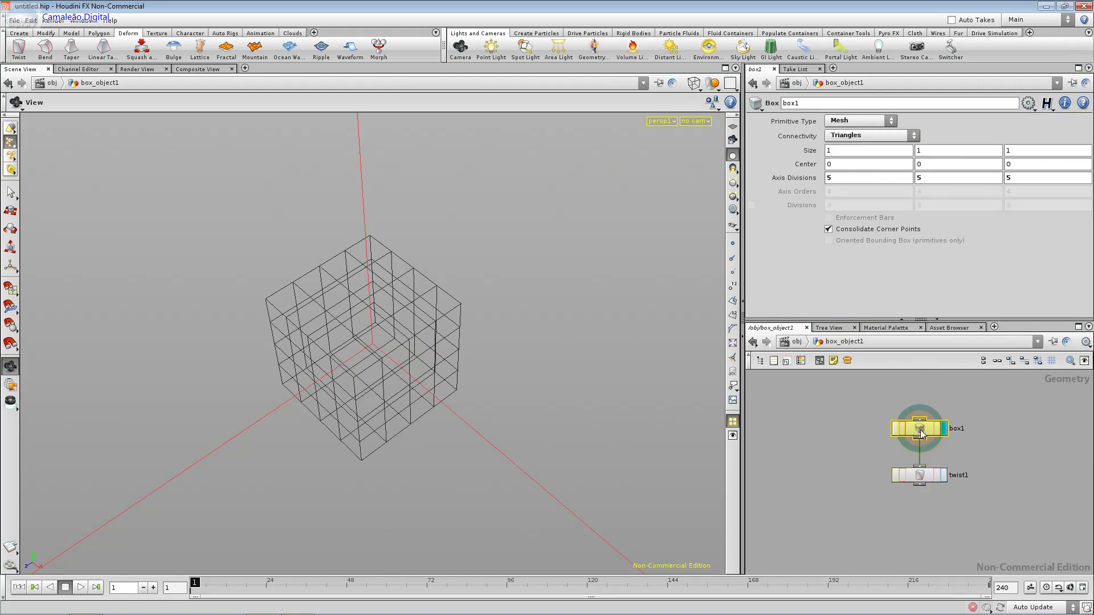
{"action": "left_click", "coordinate": [882, 122]}
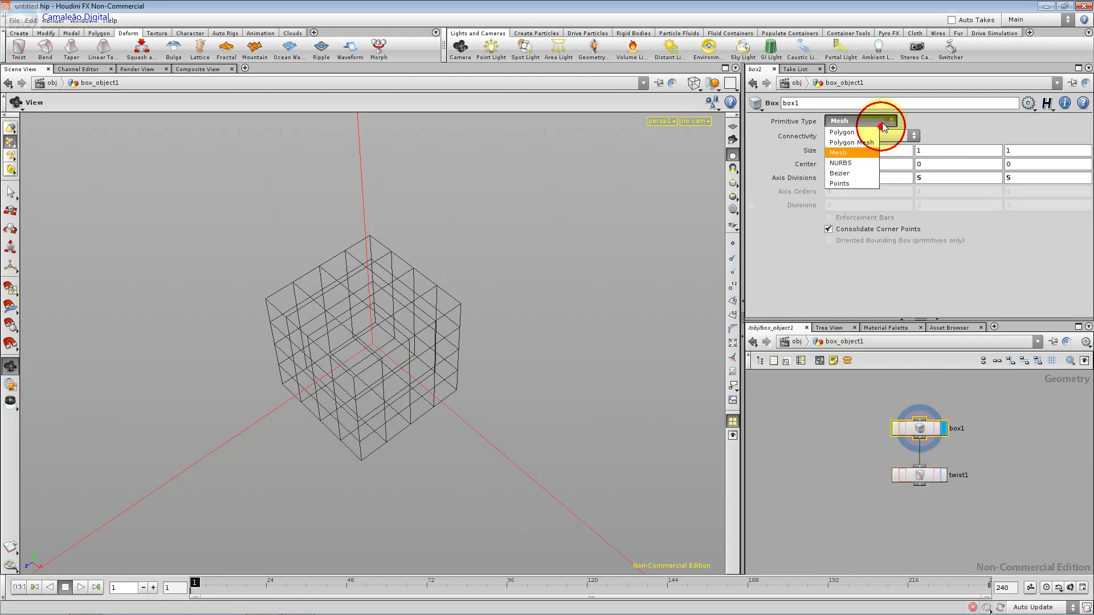
{"action": "left_click", "coordinate": [865, 163]}
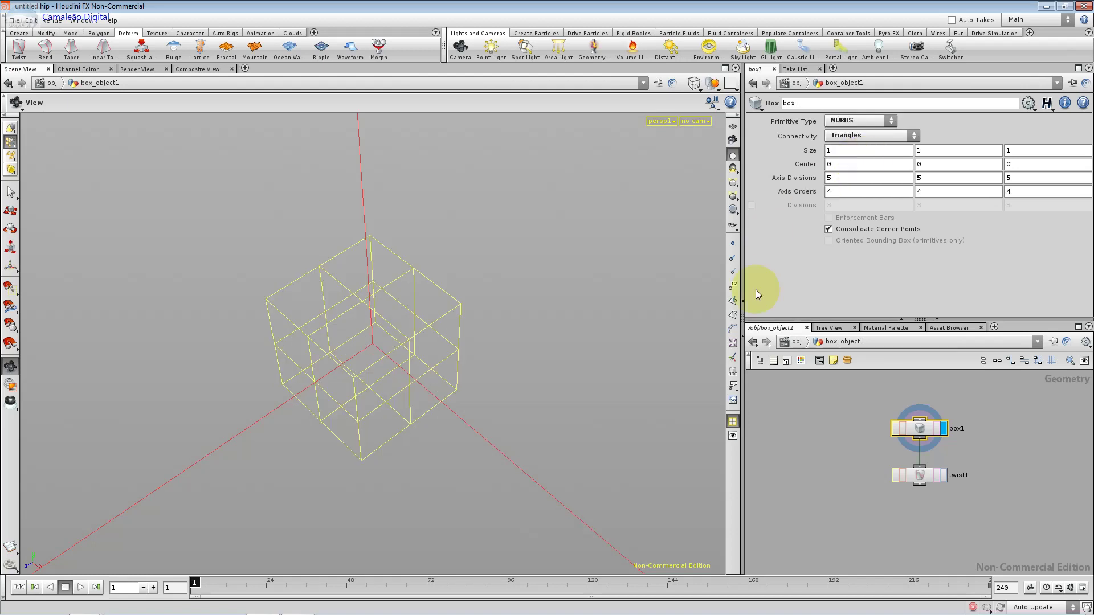
{"action": "left_click", "coordinate": [921, 479]}
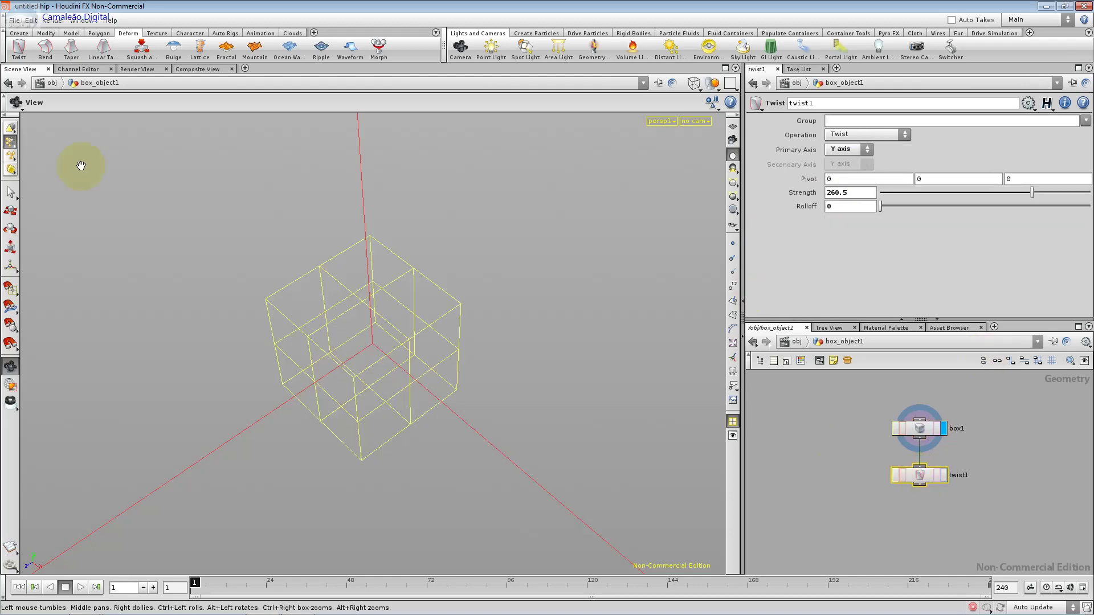
Step: Switch to point selection, return to /obj, and view box_object1's Material settings
{"action": "right_click", "coordinate": [13, 139]}
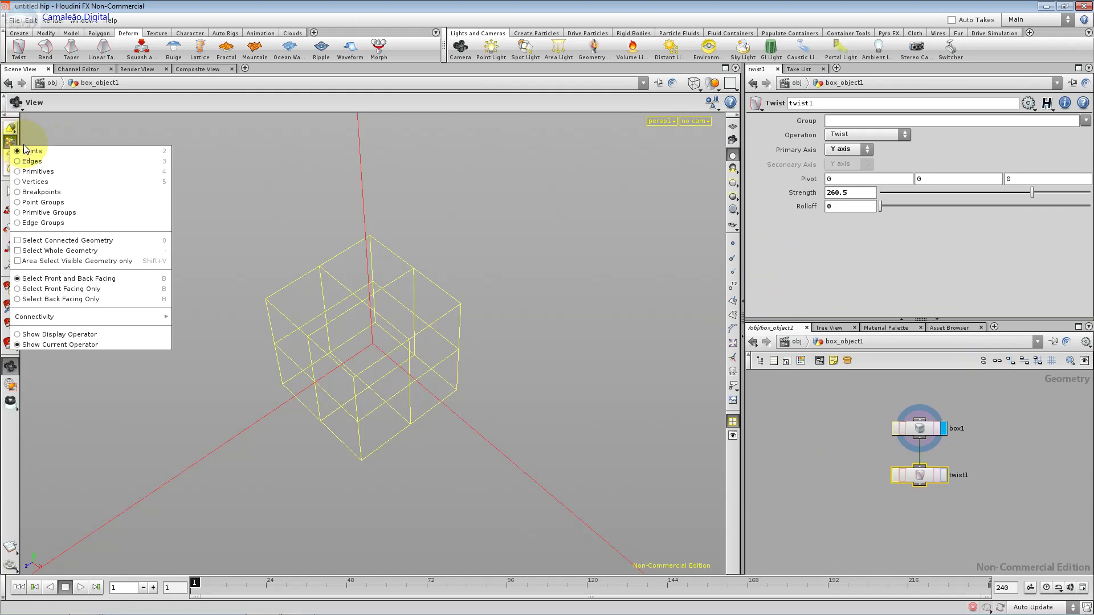
{"action": "left_click", "coordinate": [12, 142]}
{"action": "left_click", "coordinate": [11, 127]}
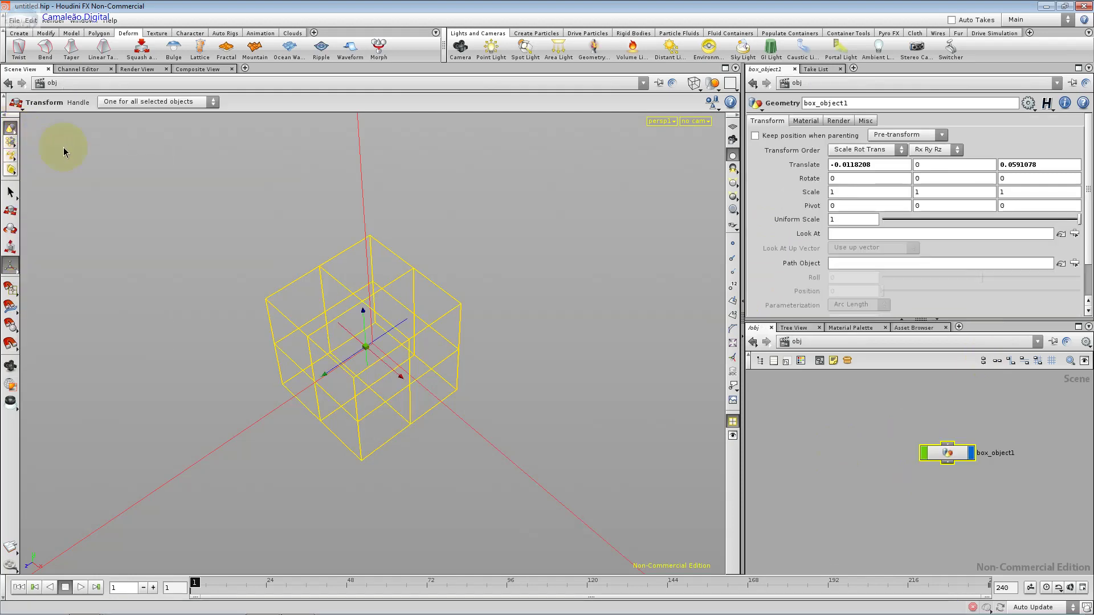
{"action": "left_click", "coordinate": [131, 185]}
{"action": "left_click", "coordinate": [357, 342]}
{"action": "left_click", "coordinate": [806, 120]}
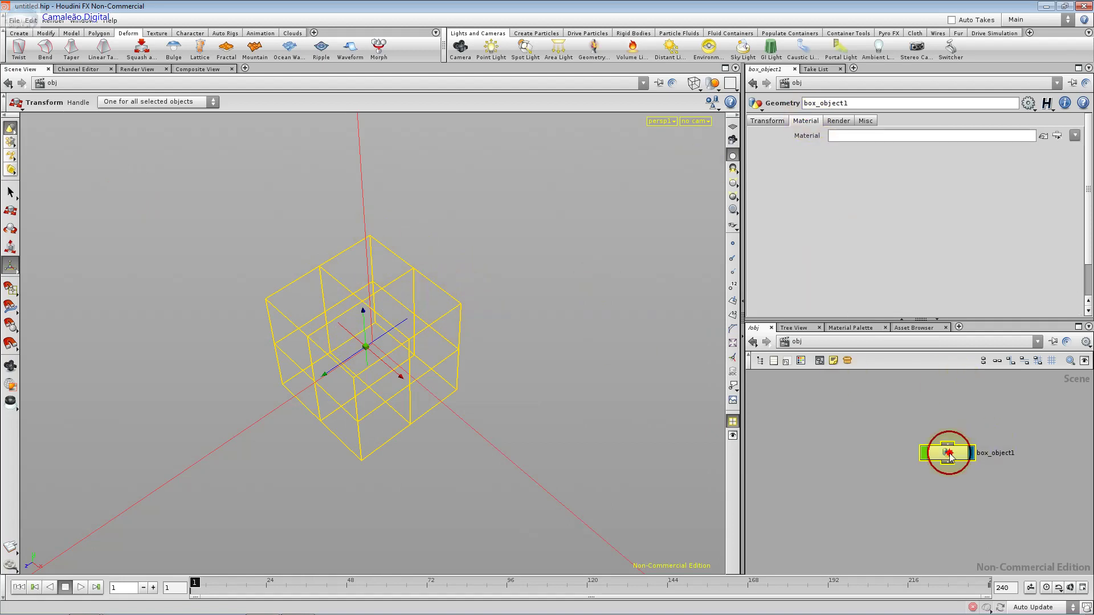
Step: Add a Twist node under box1 with Strength 118, testing Rolloff and returning it to 0
{"action": "key", "text": "Tab"}
{"action": "type", "text": "twist"}
{"action": "key", "text": "Return"}
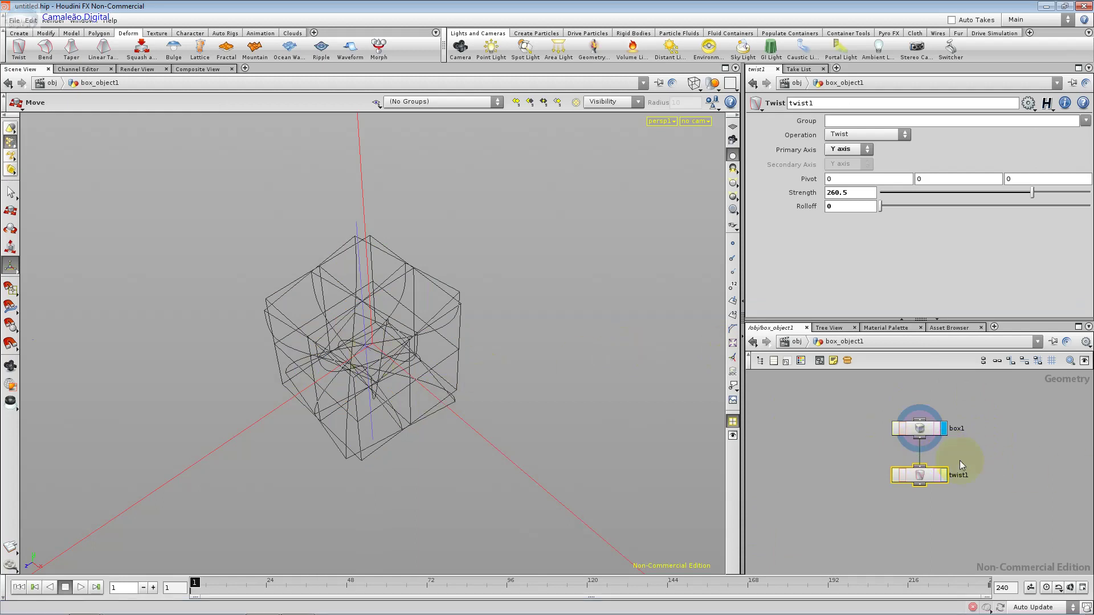
{"action": "mouse_move", "coordinate": [1028, 193]}
{"action": "left_mouse_down"}
{"action": "mouse_move", "coordinate": [919, 198]}
{"action": "mouse_move", "coordinate": [1056, 191]}
{"action": "left_mouse_up"}
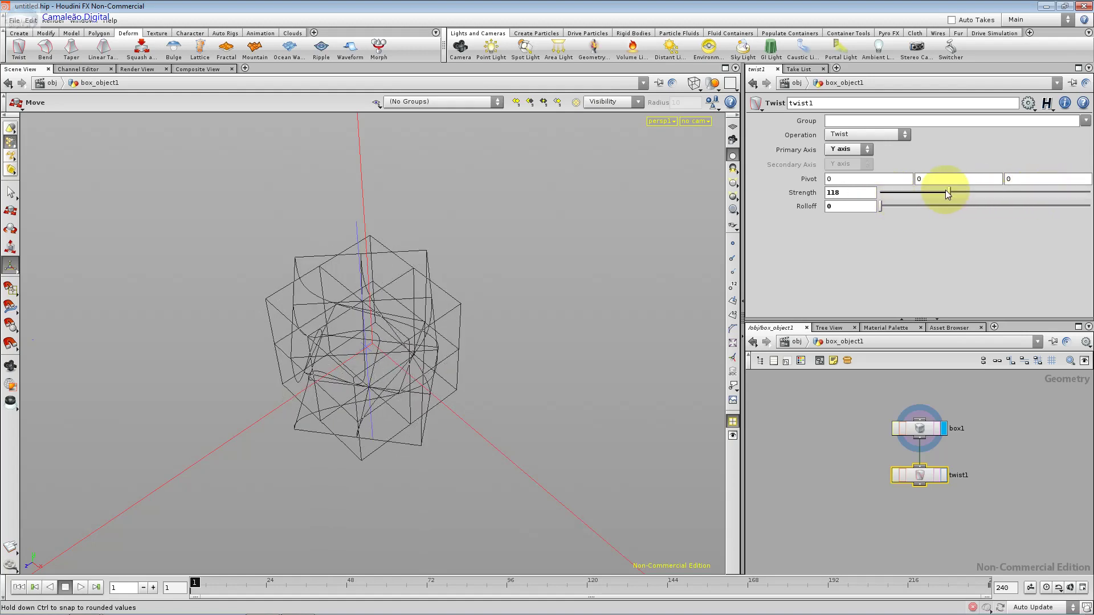
{"action": "left_click_drag", "start_coordinate": [1056, 191], "coordinate": [949, 192]}
{"action": "mouse_move", "coordinate": [883, 203]}
{"action": "left_mouse_down"}
{"action": "mouse_move", "coordinate": [923, 203]}
{"action": "mouse_move", "coordinate": [854, 203]}
{"action": "left_mouse_up"}
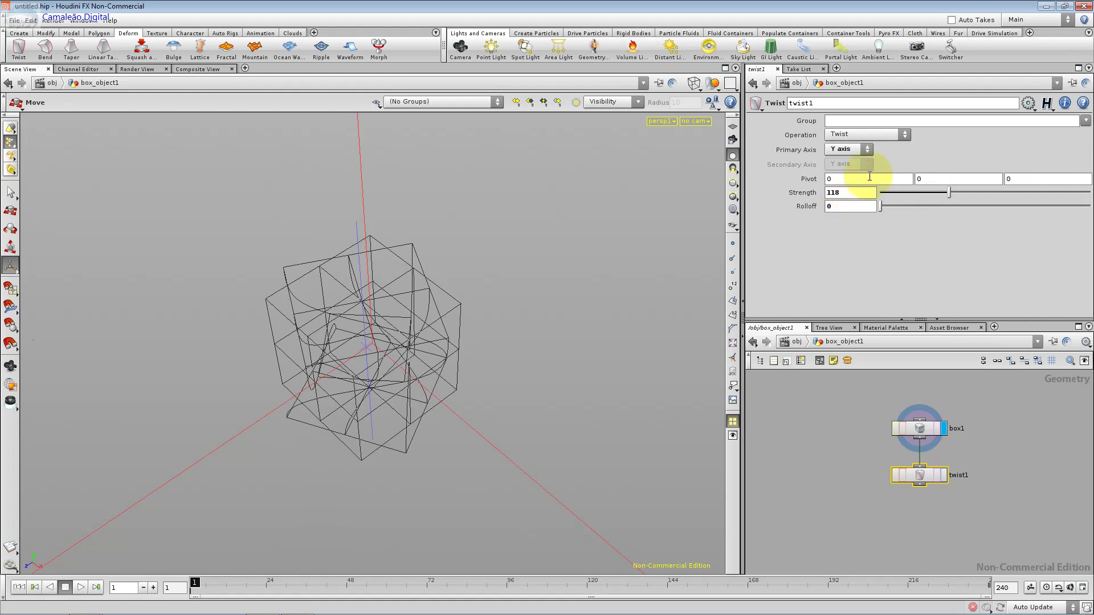
Step: Set the twist's Primary Axis to Z axis after briefly trying X
{"action": "left_click", "coordinate": [848, 149]}
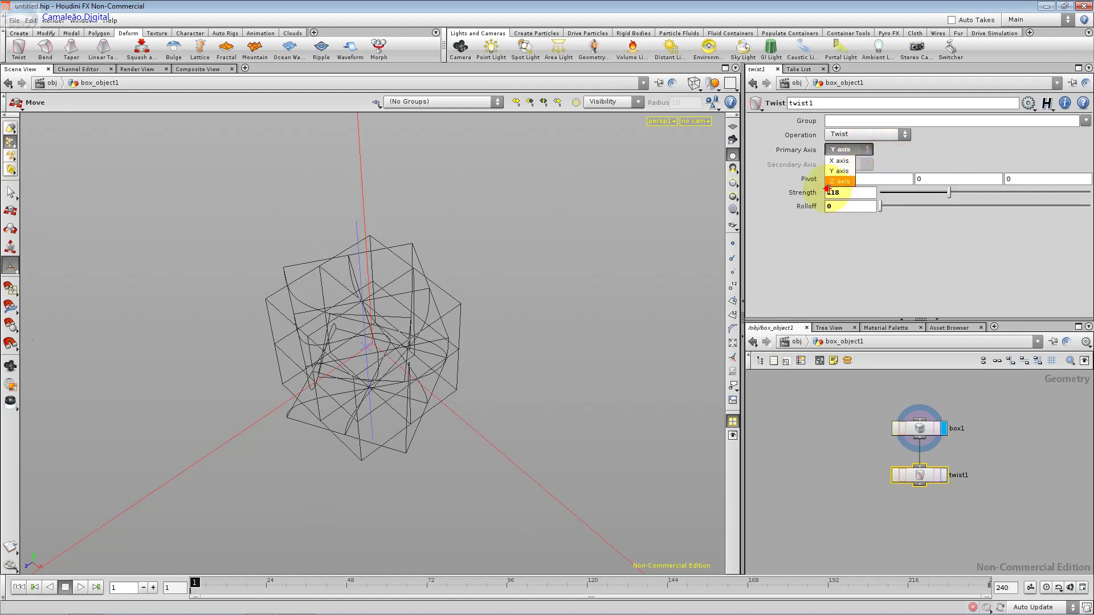
{"action": "left_click", "coordinate": [835, 179]}
{"action": "left_click", "coordinate": [854, 149]}
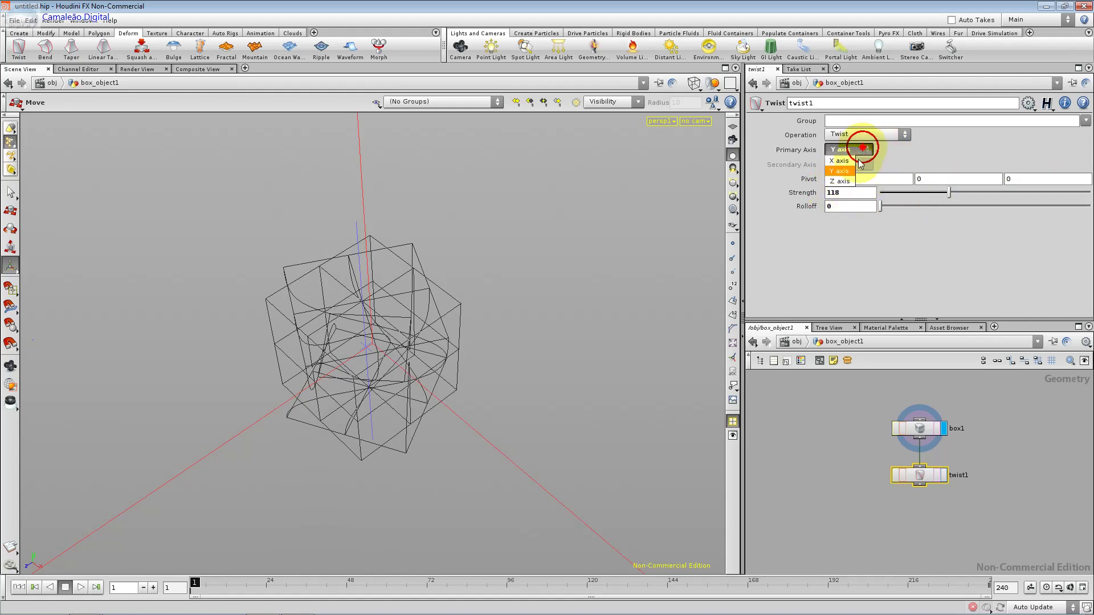
{"action": "left_click", "coordinate": [849, 148]}
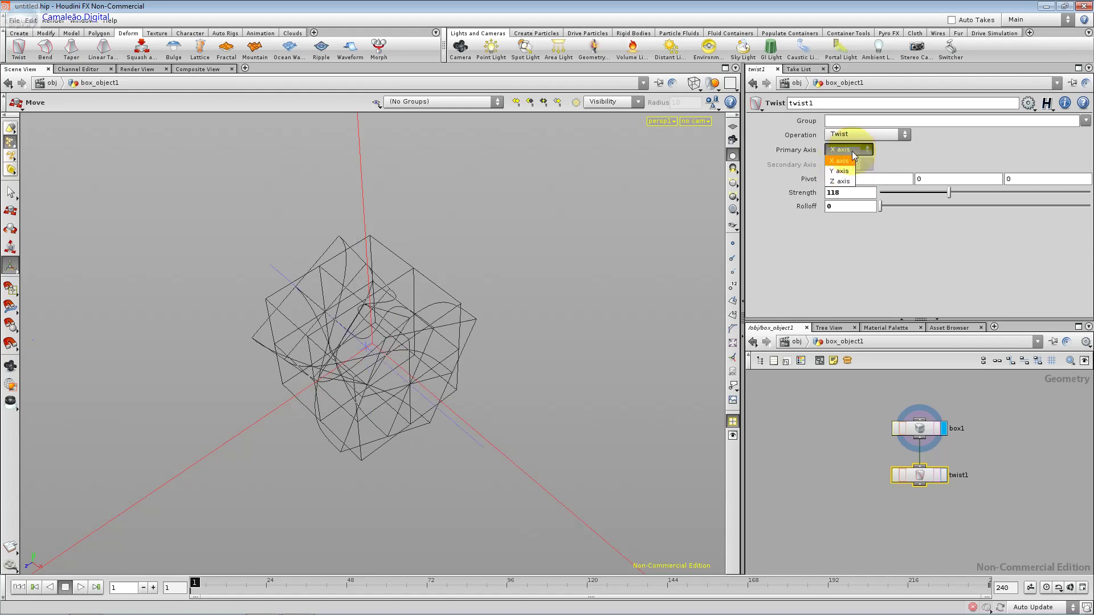
{"action": "left_click", "coordinate": [845, 181]}
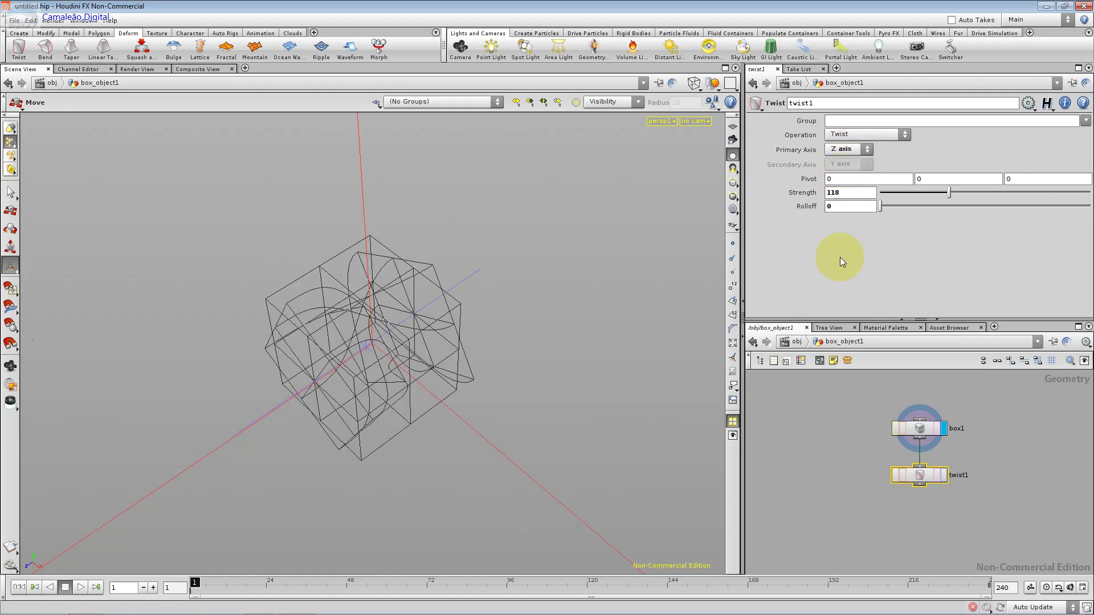
Step: Building on twist1, drag a group of box points out of place
{"action": "left_click", "coordinate": [905, 477]}
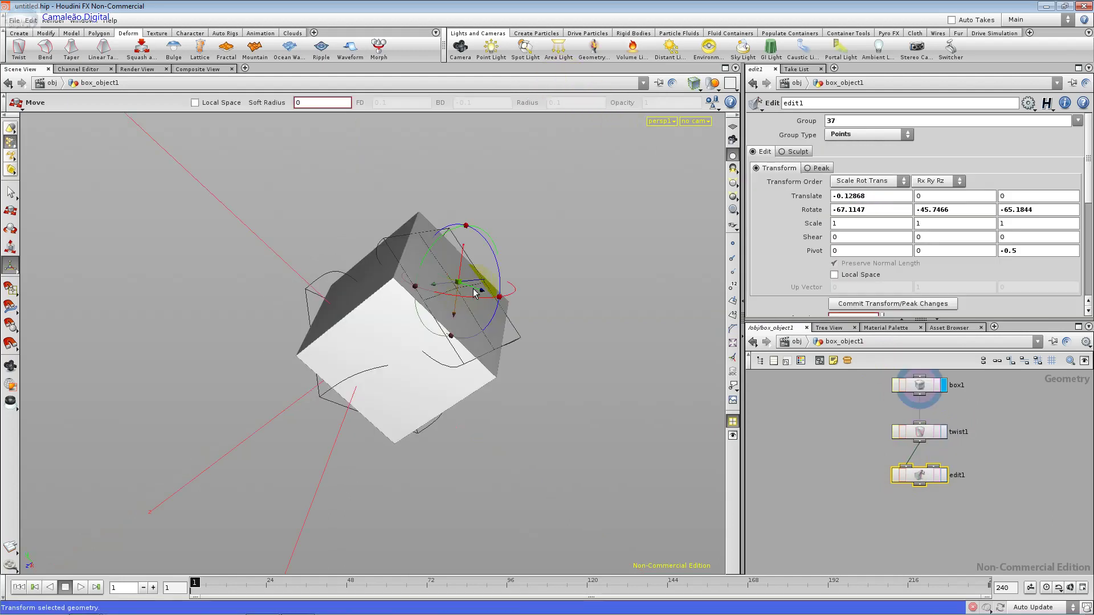
{"action": "left_click", "coordinate": [527, 311]}
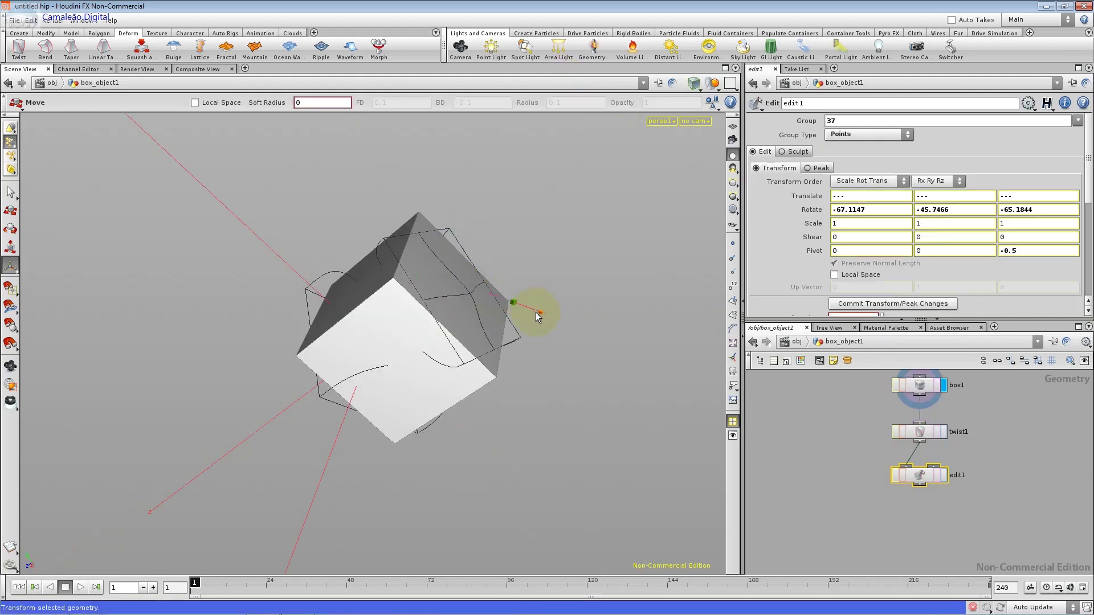
{"action": "left_click", "coordinate": [235, 262]}
{"action": "left_click_drag", "start_coordinate": [234, 262], "coordinate": [434, 366]}
Step: Nudge a single point on the box face slightly out of place
{"action": "left_click", "coordinate": [380, 373]}
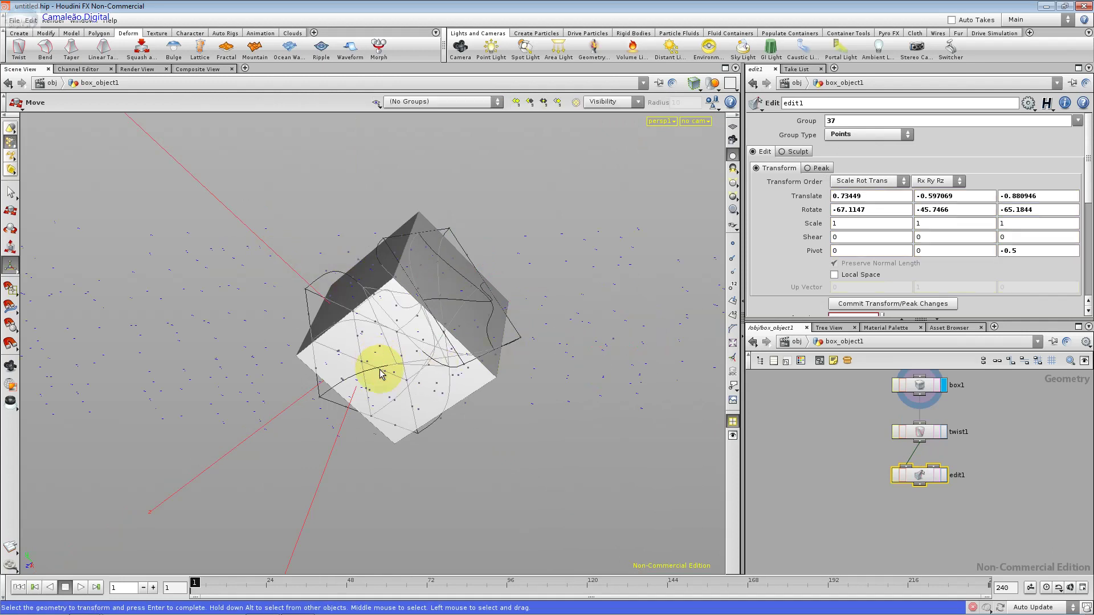
{"action": "left_click", "coordinate": [377, 373]}
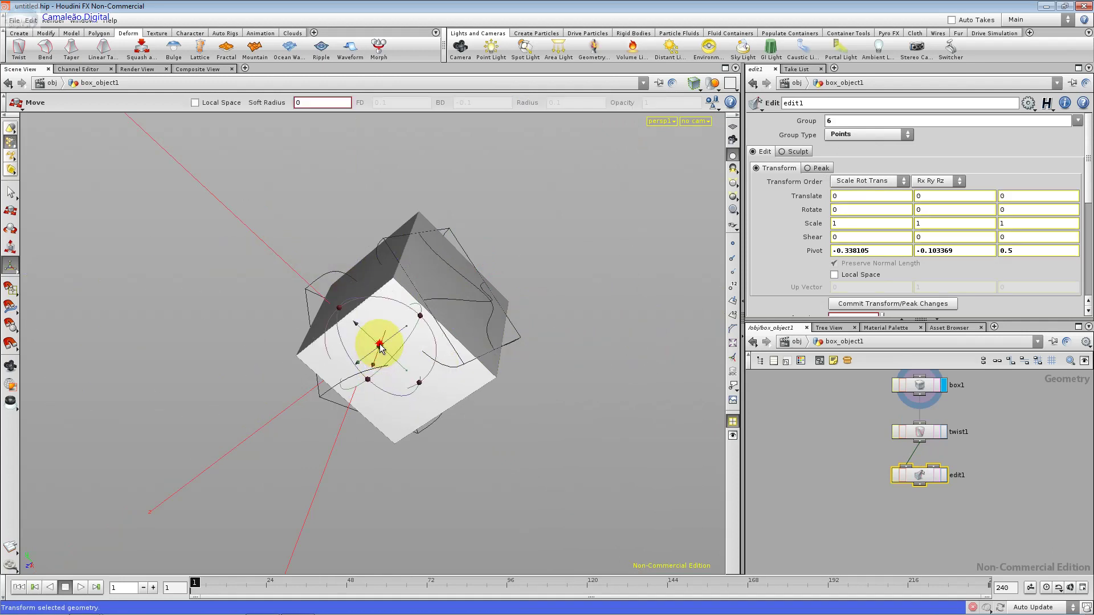
{"action": "left_click_drag", "start_coordinate": [376, 369], "coordinate": [424, 348]}
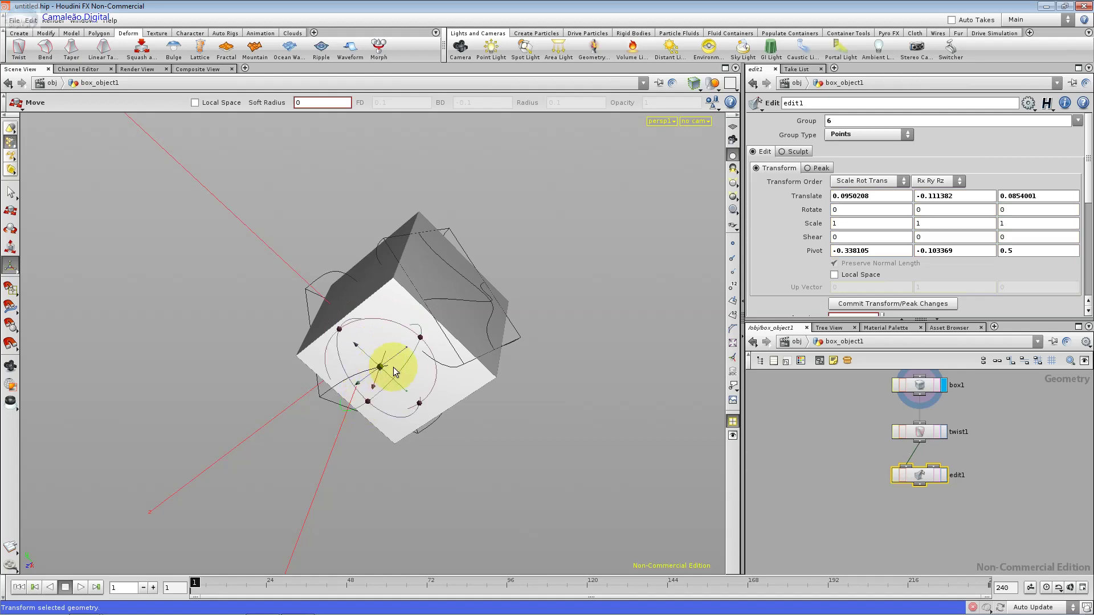
{"action": "left_click", "coordinate": [435, 342]}
{"action": "left_click", "coordinate": [342, 311]}
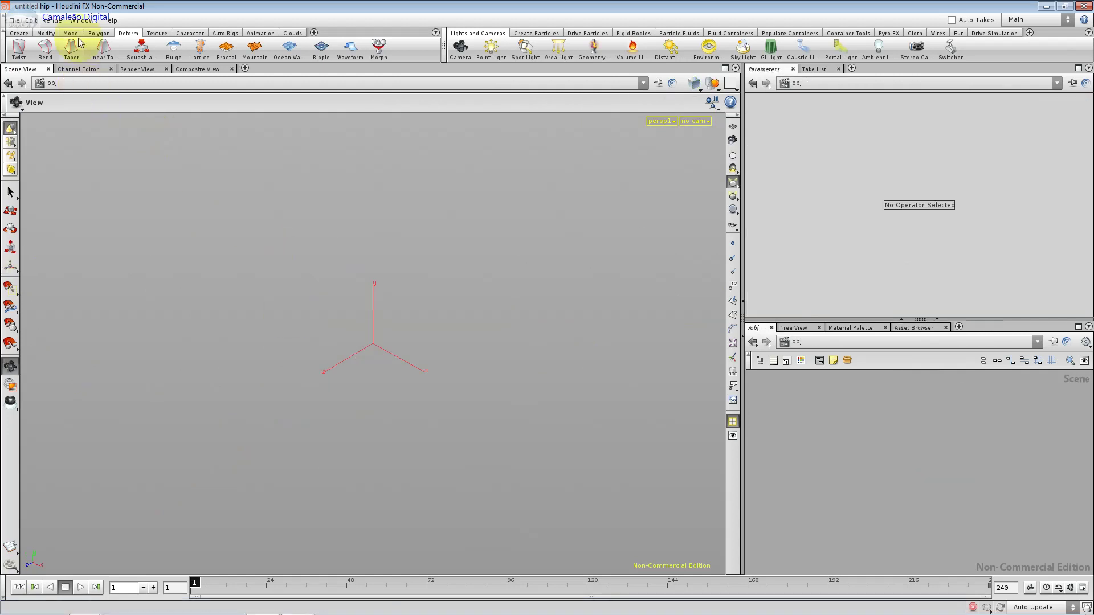
Step: Create a new tube at the scene centre from the Create shelf
{"action": "left_click", "coordinate": [94, 33]}
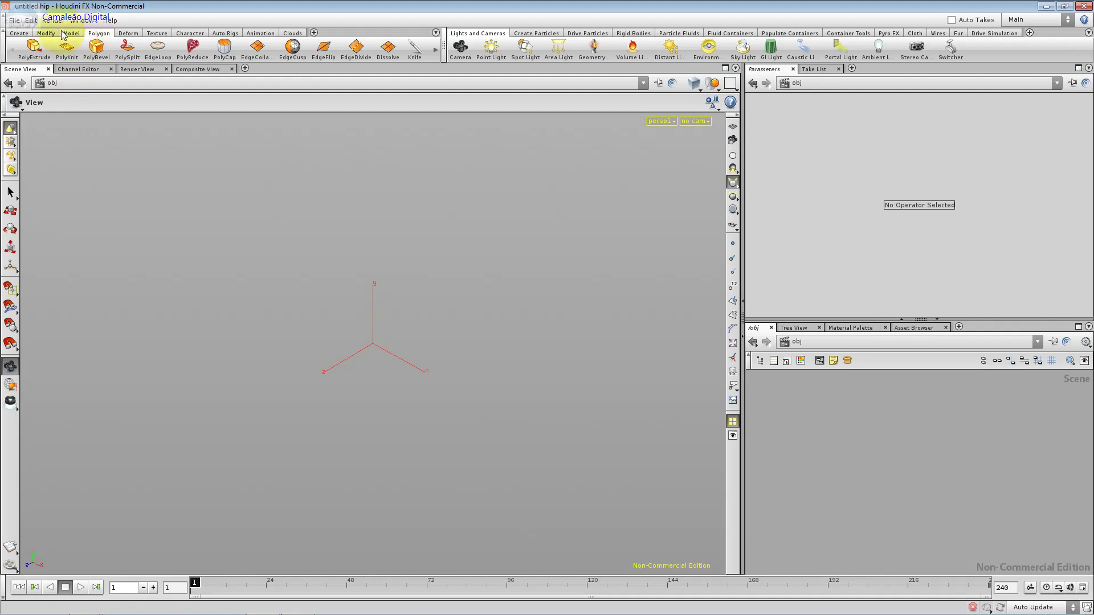
{"action": "left_click", "coordinate": [23, 33]}
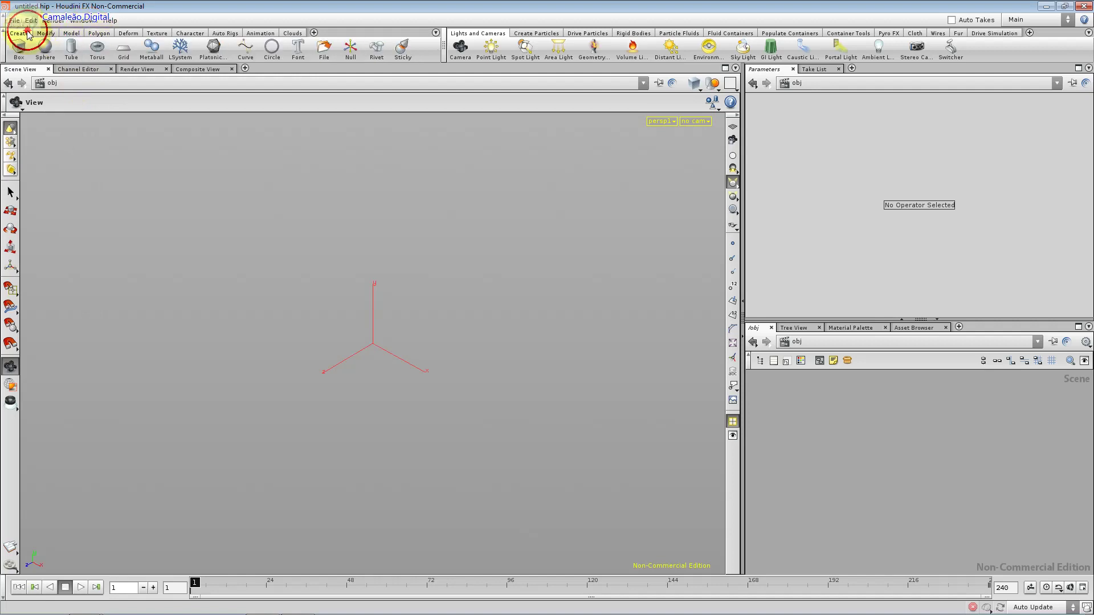
{"action": "left_click", "coordinate": [71, 50]}
{"action": "left_click", "coordinate": [357, 320]}
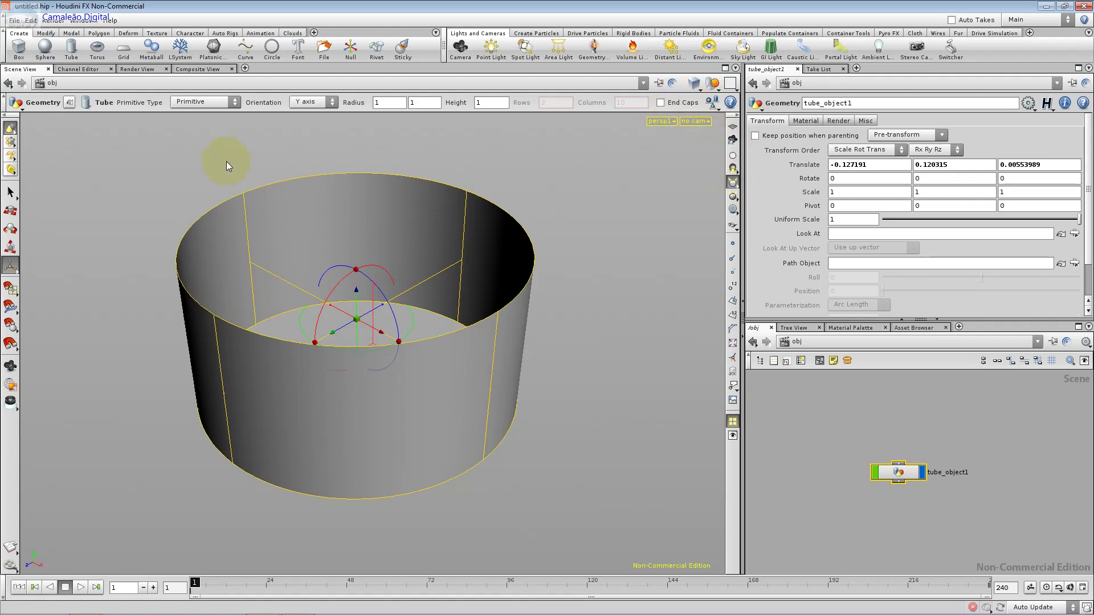
Step: Apply a Twist deformer from the Deform shelf and unlock tube1's geometry
{"action": "left_click", "coordinate": [128, 33]}
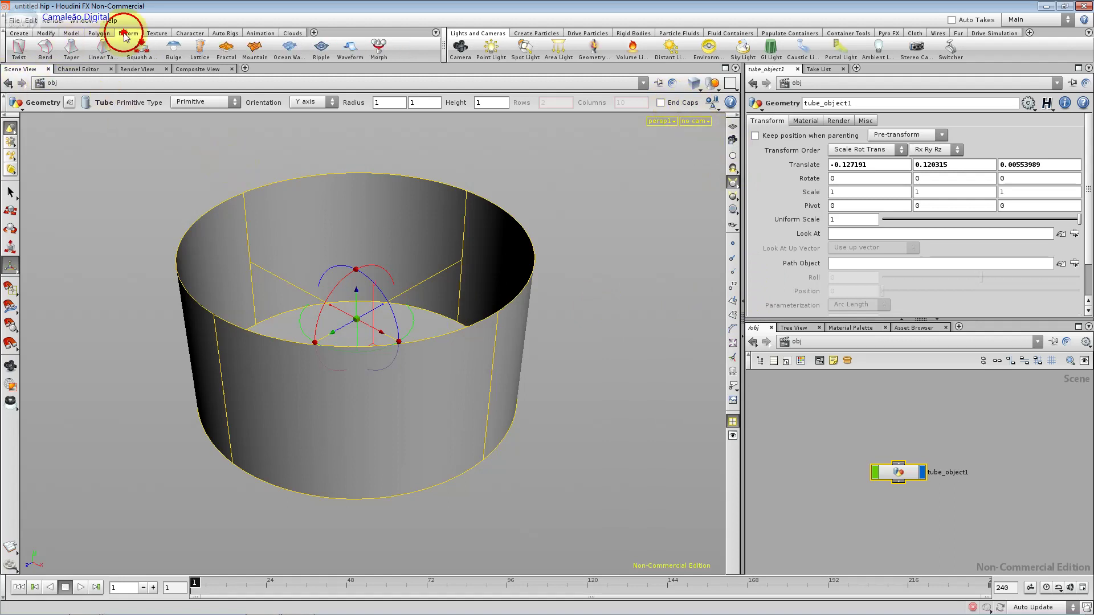
{"action": "left_click", "coordinate": [24, 52]}
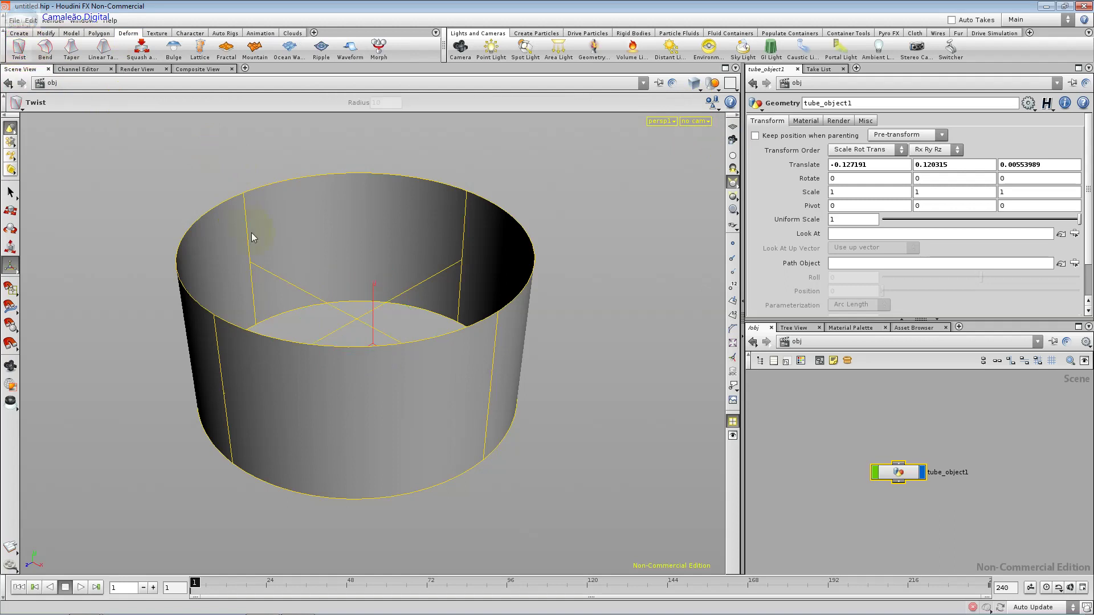
{"action": "key", "text": "Return"}
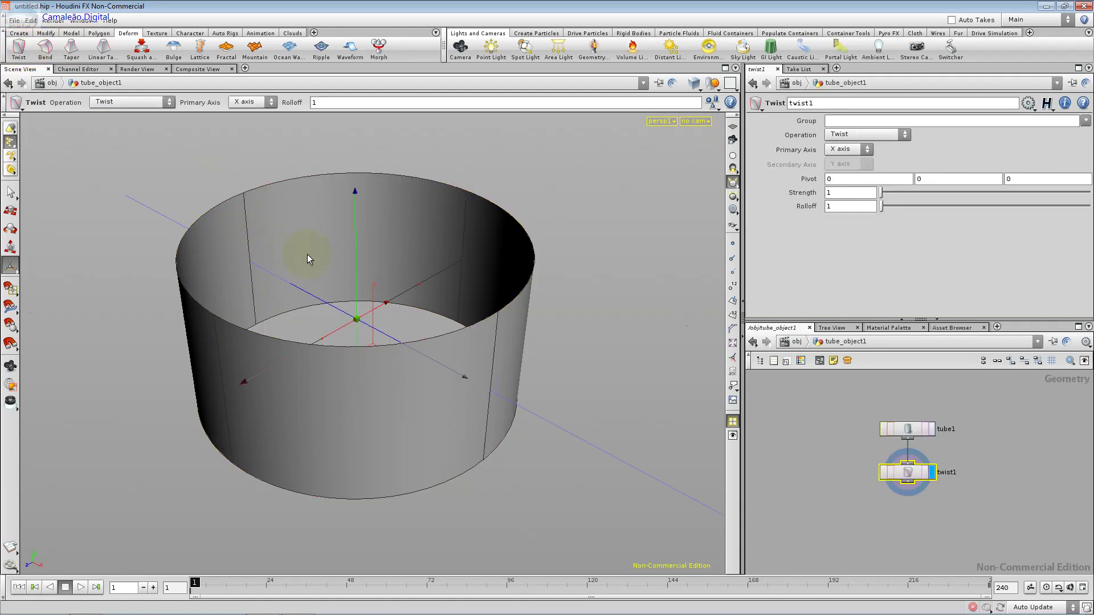
{"action": "left_click", "coordinate": [892, 430]}
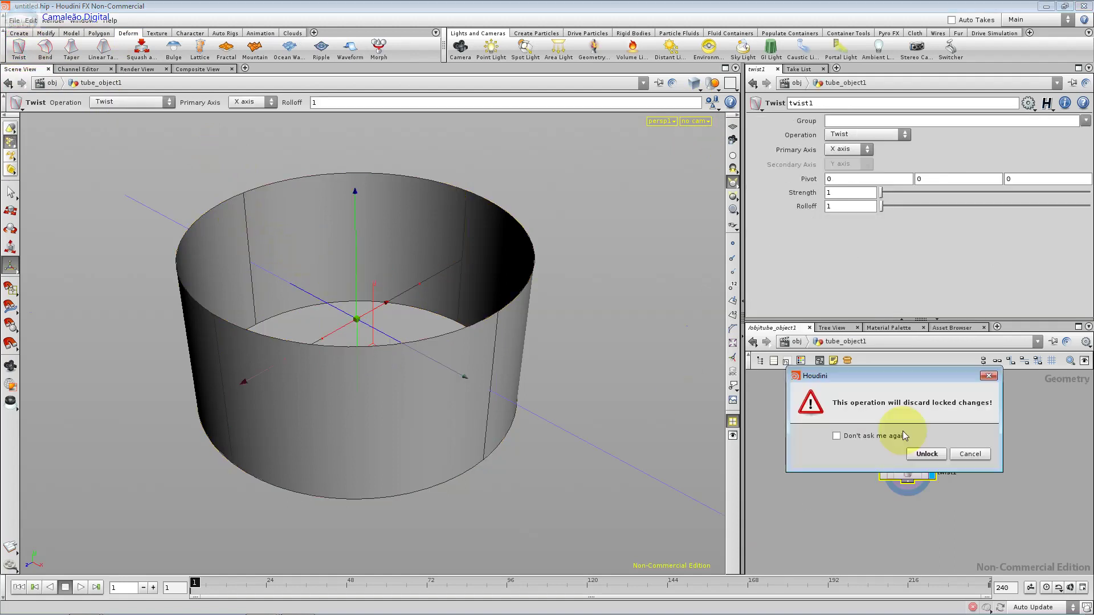
{"action": "left_click", "coordinate": [970, 454]}
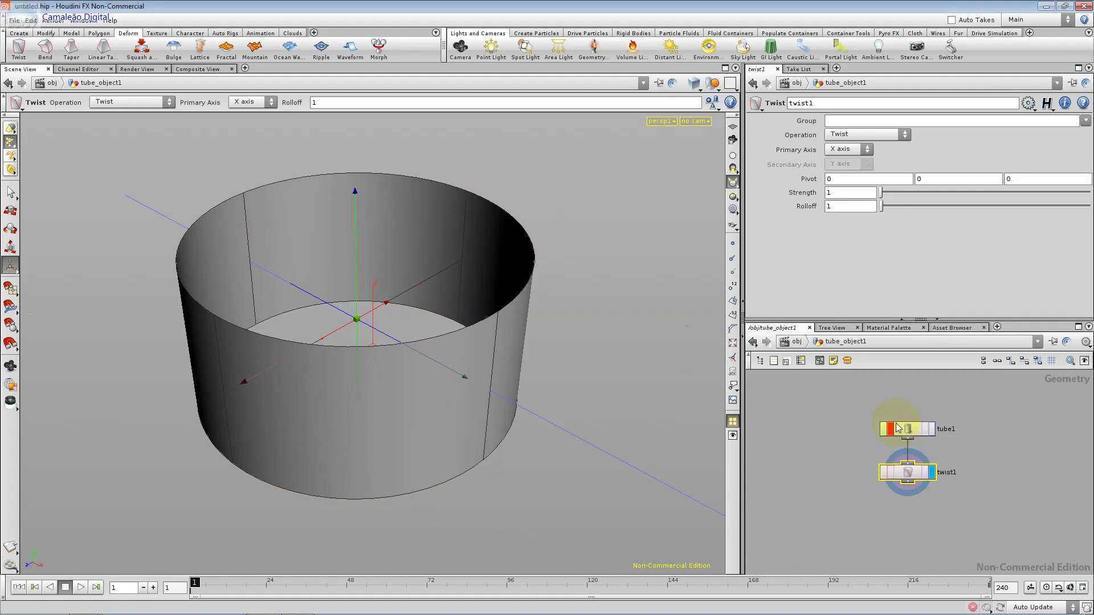
Step: Set the twist to Strength 171.7 and Rolloff 0
{"action": "left_click", "coordinate": [903, 434]}
{"action": "left_click", "coordinate": [903, 472]}
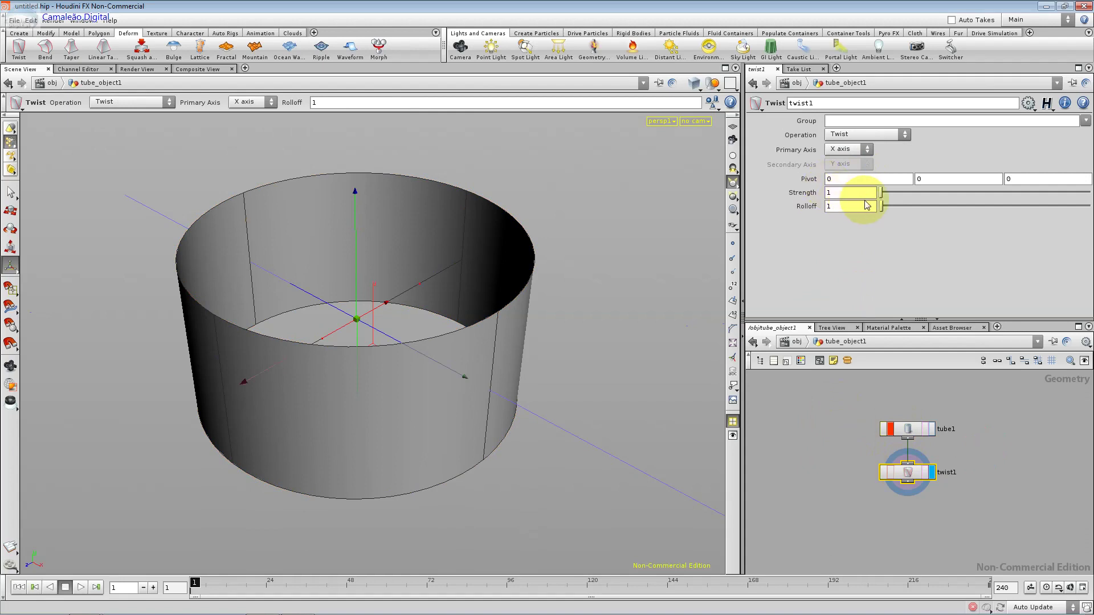
{"action": "left_click_drag", "start_coordinate": [879, 195], "coordinate": [979, 193]}
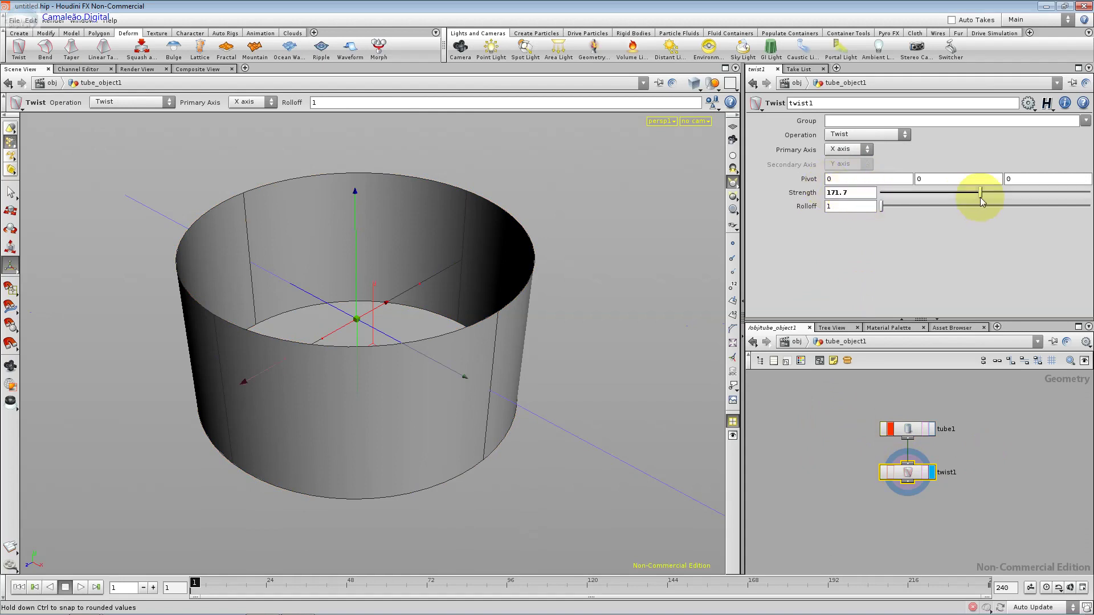
{"action": "left_click_drag", "start_coordinate": [881, 207], "coordinate": [819, 196]}
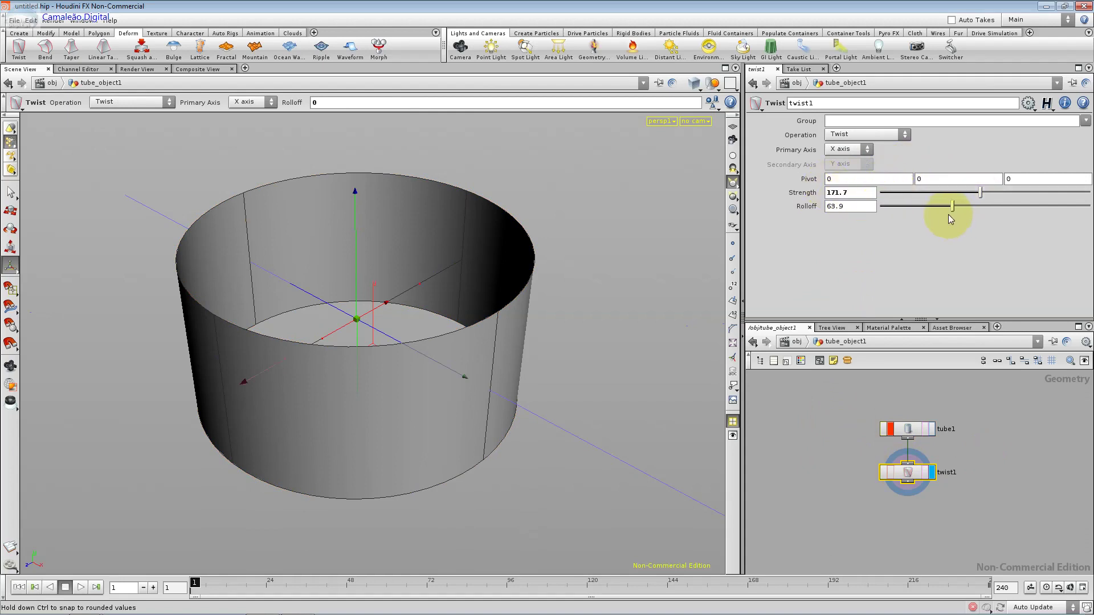
{"action": "left_click", "coordinate": [918, 428]}
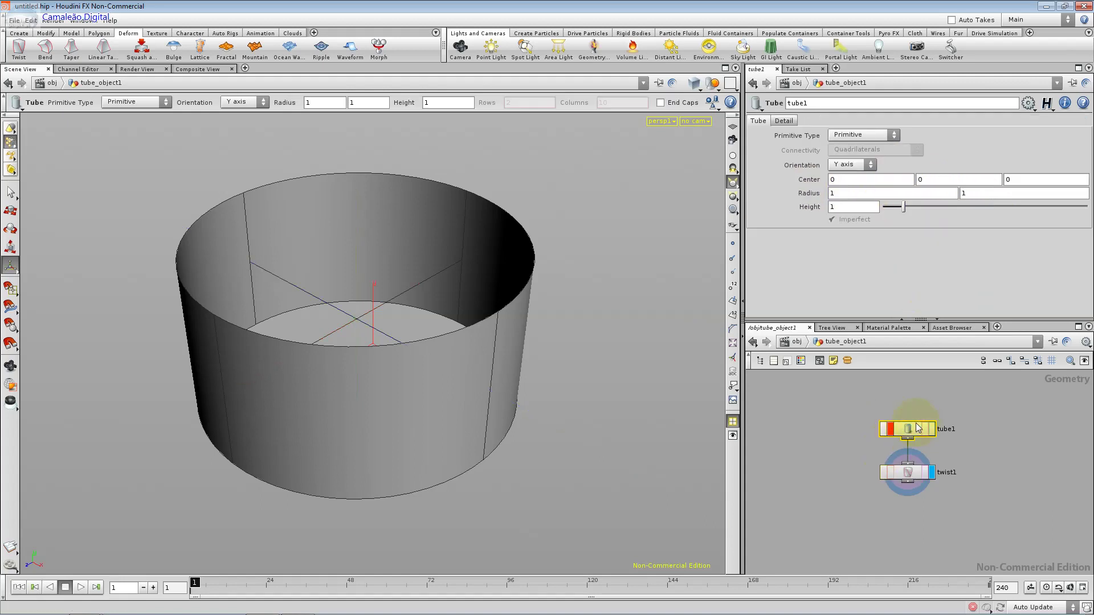
Step: Cycle tube1's Primitive Type through Polygon and Mesh, ending on Polygon
{"action": "left_click", "coordinate": [855, 135]}
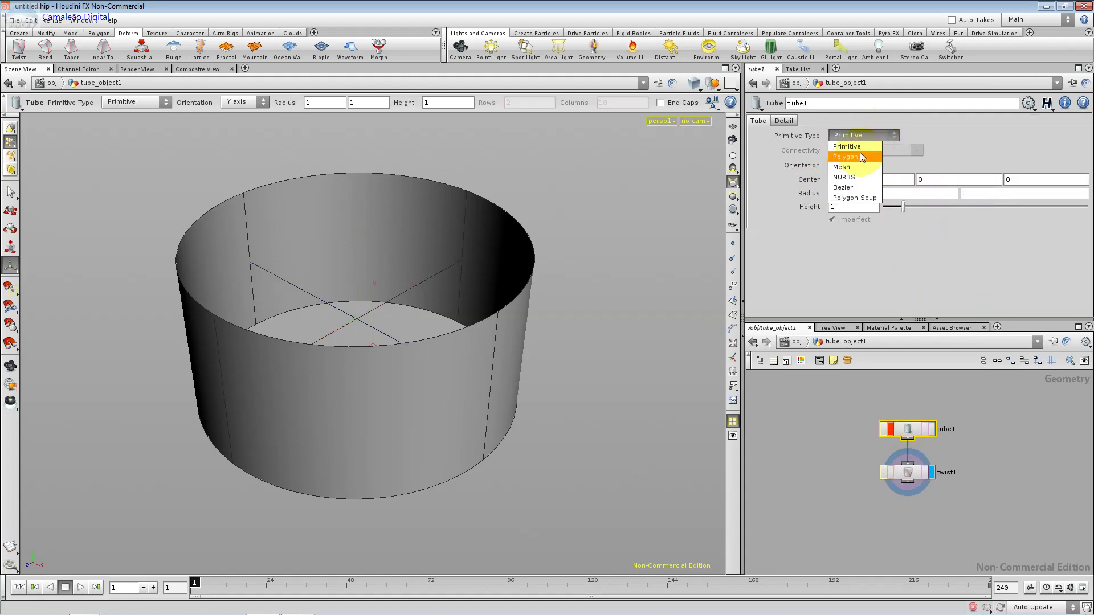
{"action": "left_click", "coordinate": [861, 156]}
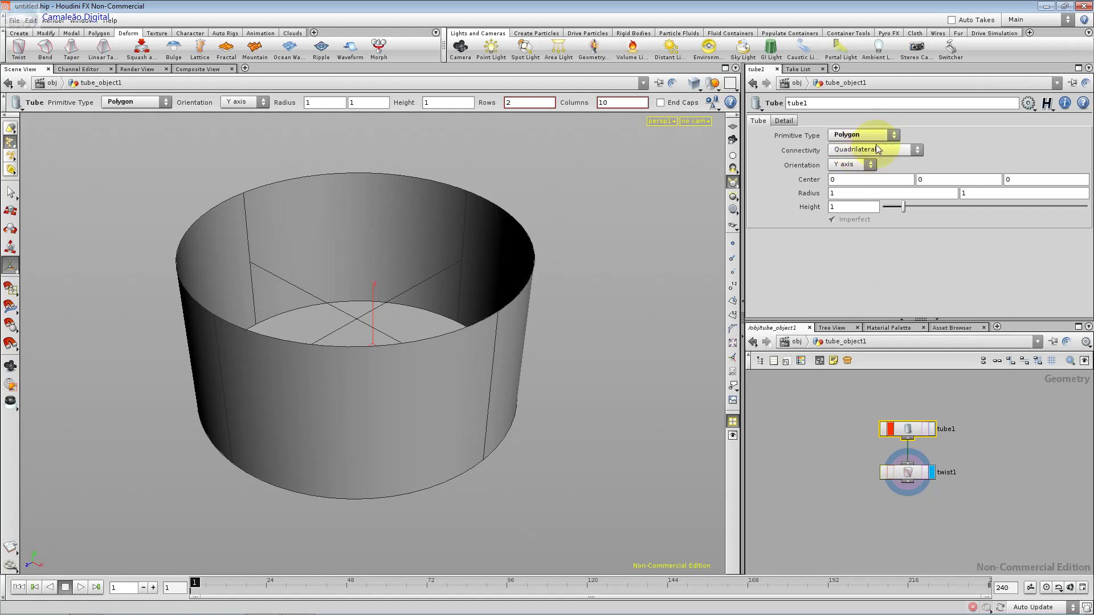
{"action": "left_click", "coordinate": [887, 135]}
{"action": "left_click", "coordinate": [866, 171]}
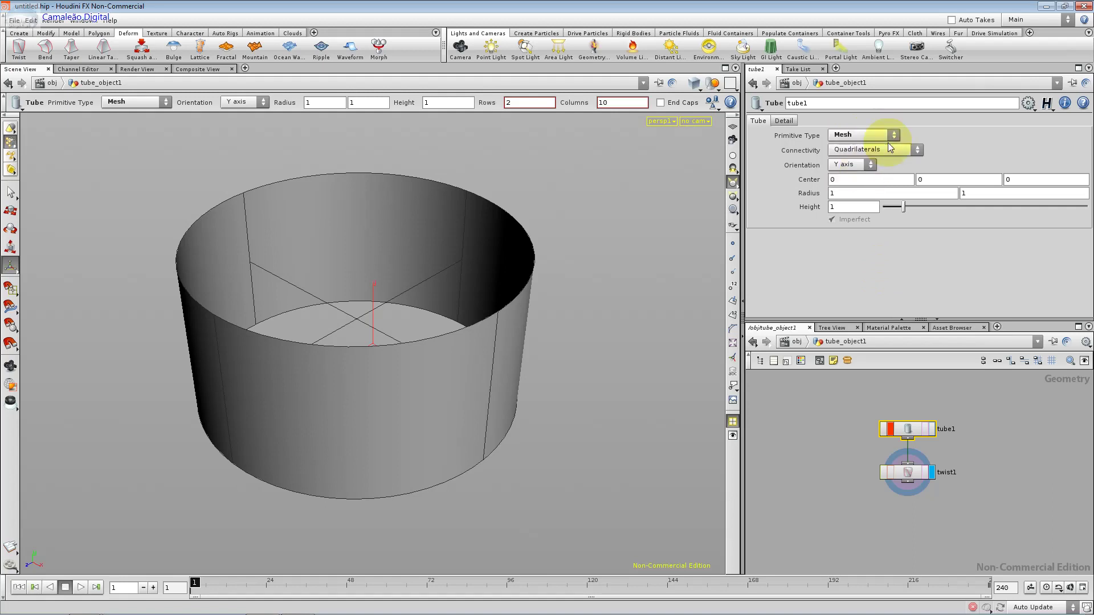
{"action": "left_click", "coordinate": [892, 135]}
{"action": "left_click", "coordinate": [871, 157]}
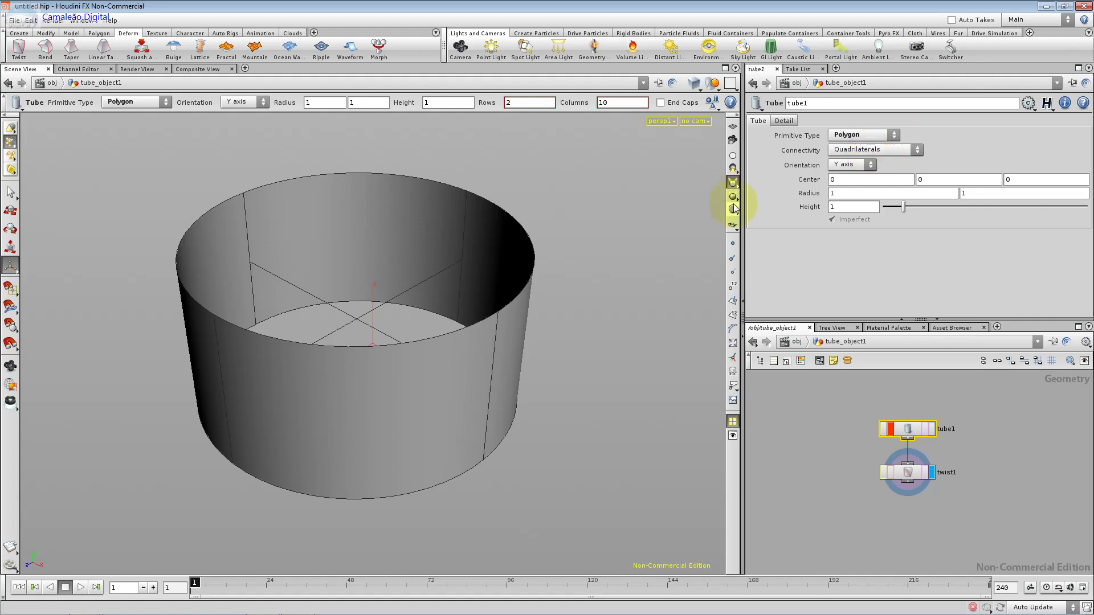
Step: Adjust twist1's Strength in the viewport and with the slider toward 200
{"action": "left_click", "coordinate": [911, 474]}
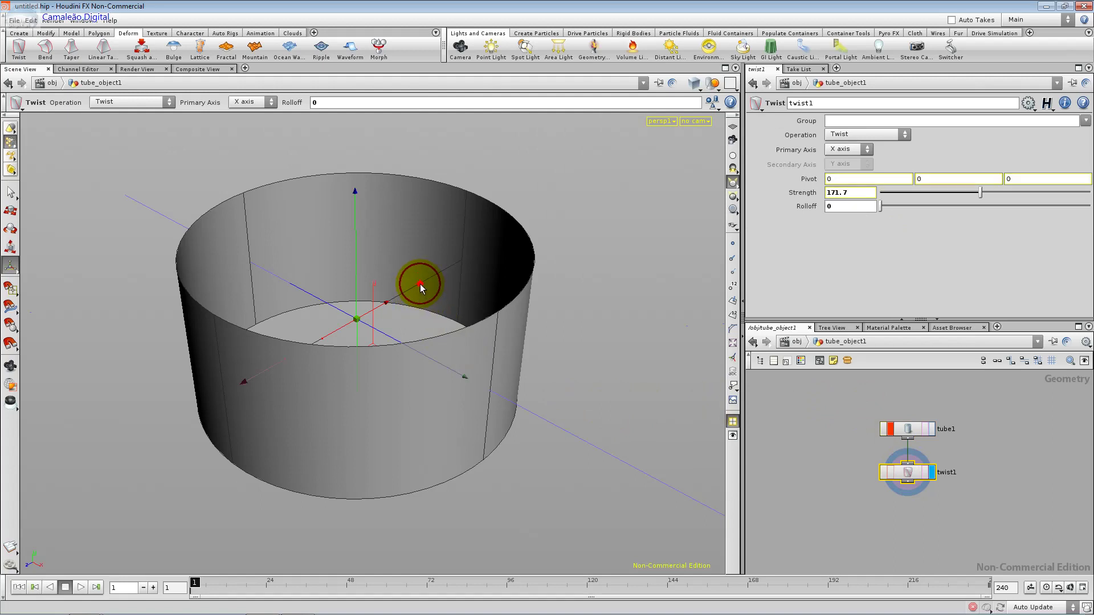
{"action": "left_click_drag", "start_coordinate": [421, 290], "coordinate": [364, 329]}
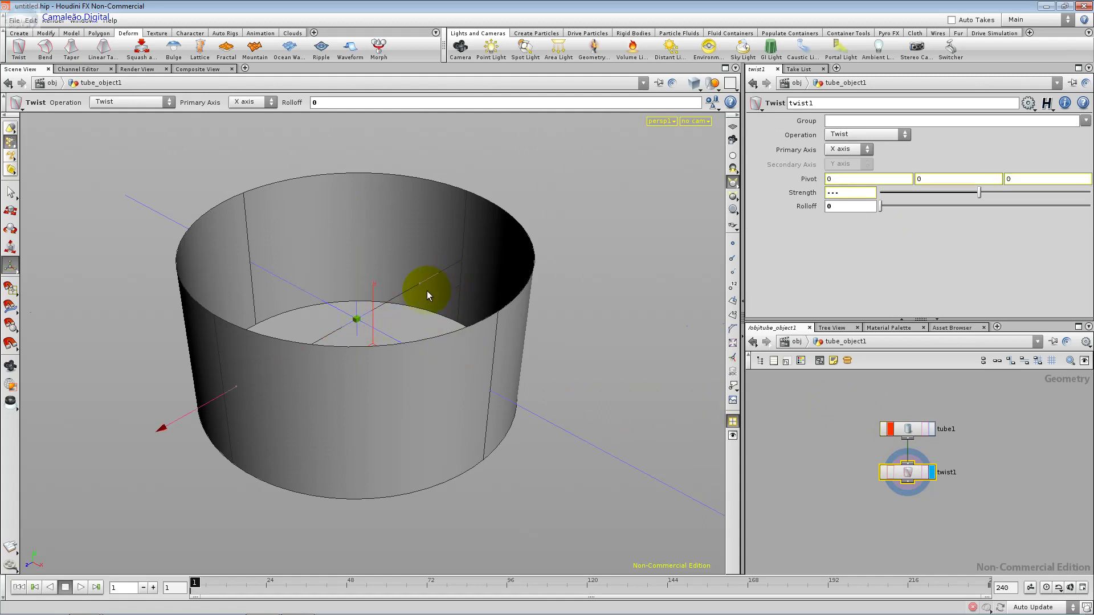
{"action": "left_click_drag", "start_coordinate": [421, 292], "coordinate": [426, 296]}
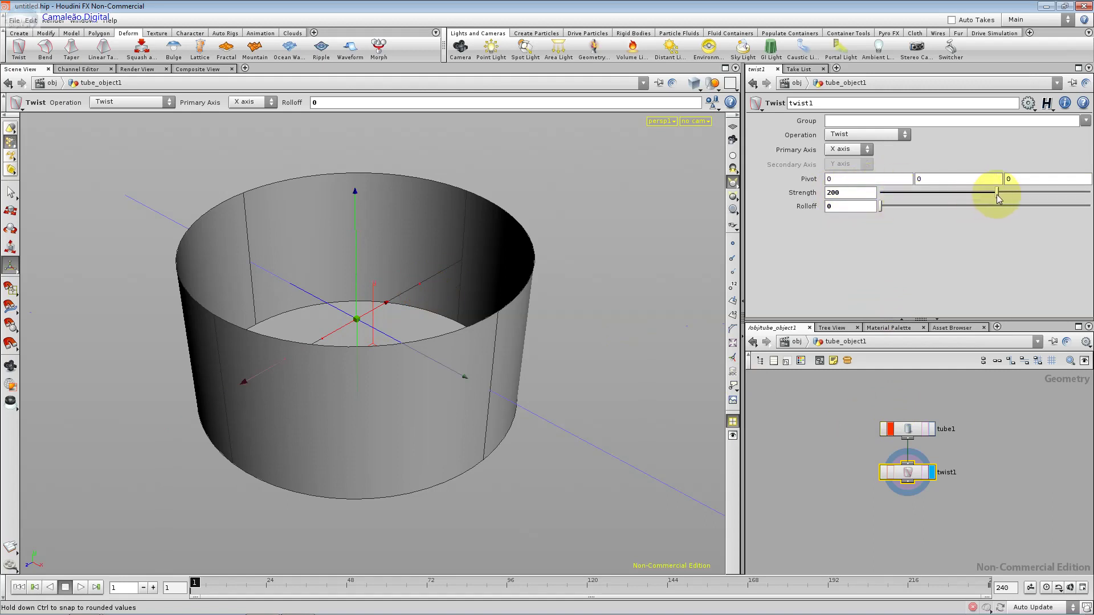
{"action": "mouse_move", "coordinate": [983, 193]}
{"action": "left_mouse_down"}
{"action": "mouse_move", "coordinate": [934, 191]}
{"action": "mouse_move", "coordinate": [943, 192]}
{"action": "left_mouse_up"}
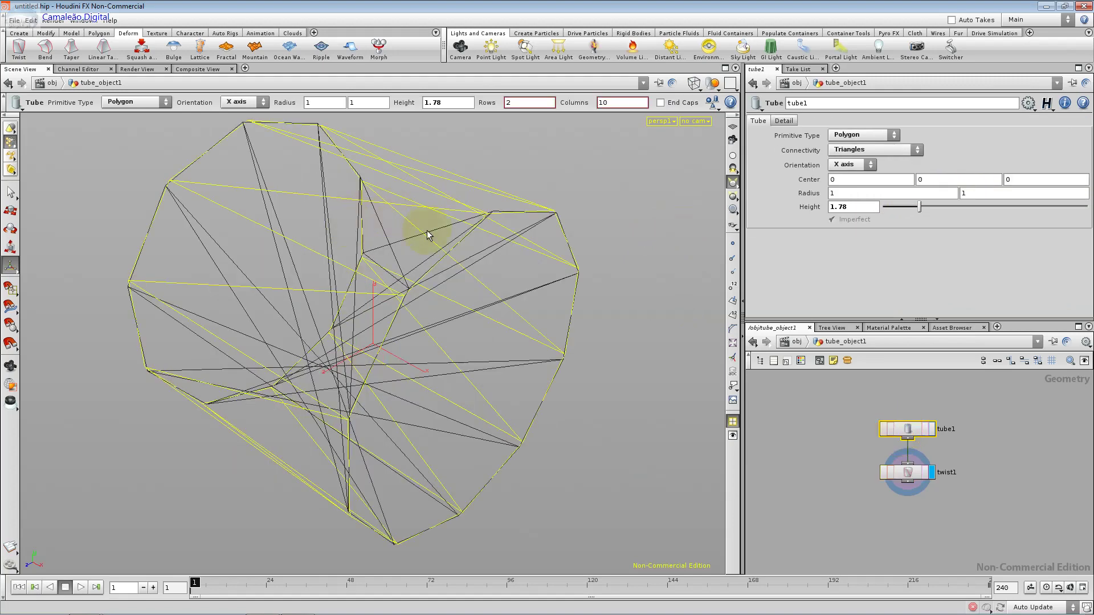
Step: Switch the viewport shading to Flat Shaded after briefly trying Hidden Line Ghost
{"action": "left_click", "coordinate": [694, 83]}
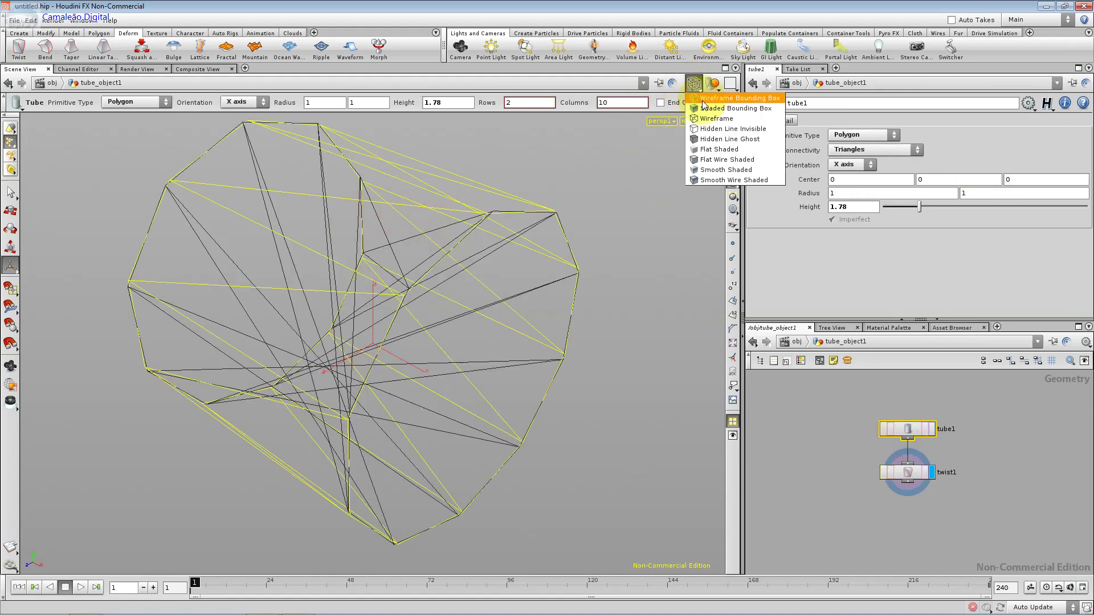
{"action": "left_click", "coordinate": [715, 141]}
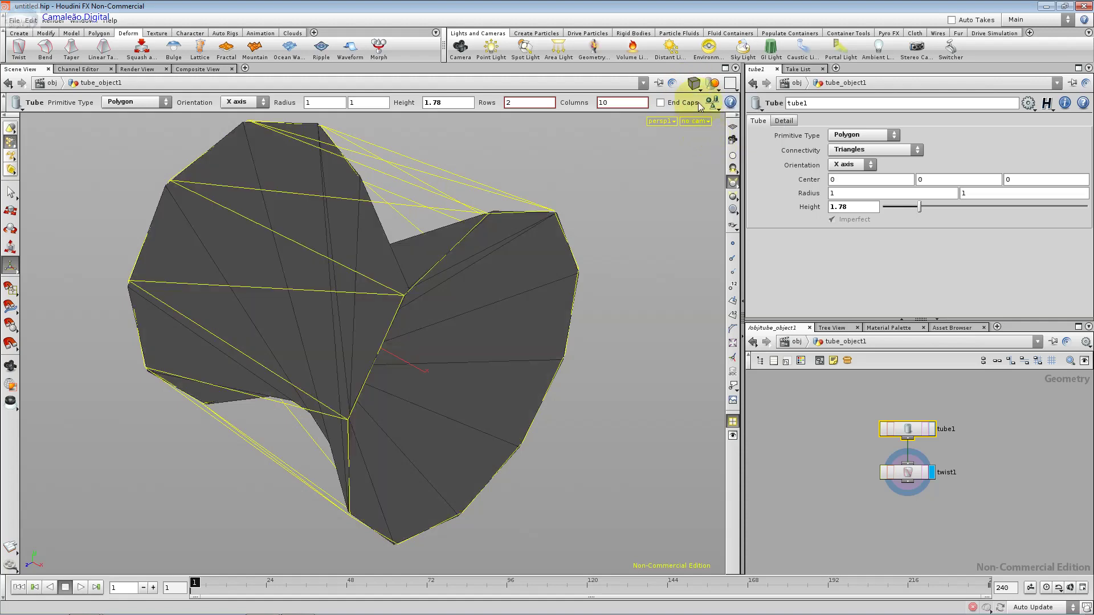
{"action": "left_click", "coordinate": [695, 83]}
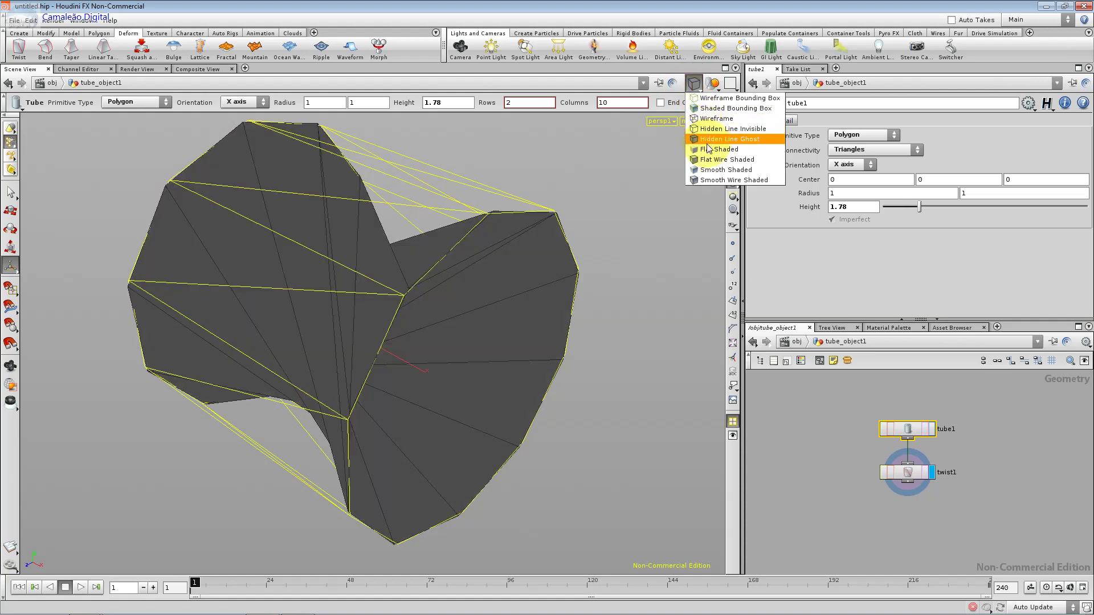
{"action": "left_click", "coordinate": [706, 149]}
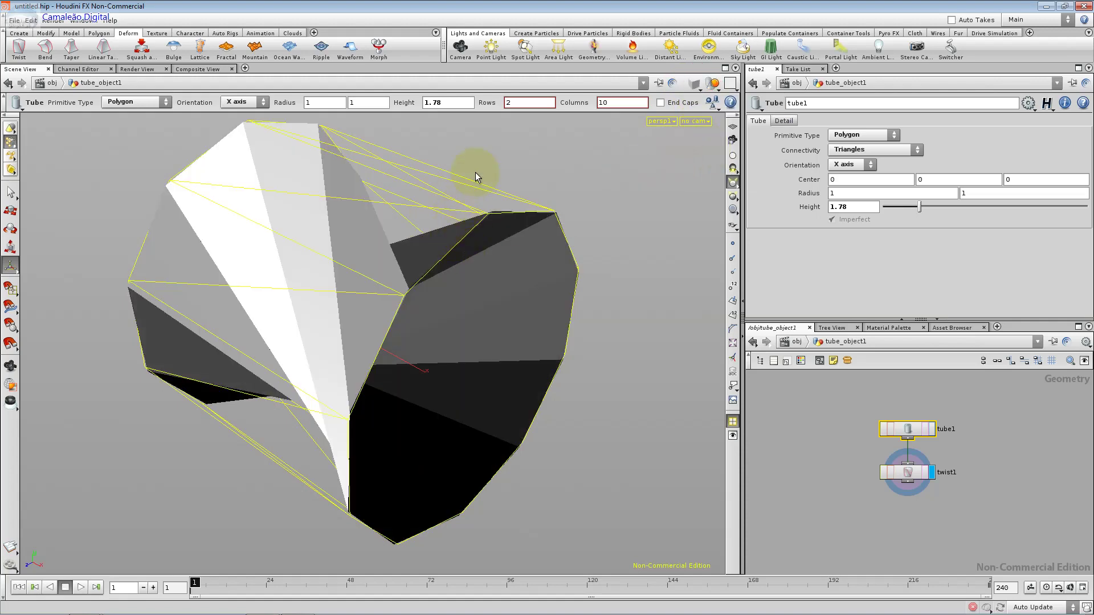
Step: Orbit around the shaded twisted tube, ending on a side view of its open top
{"action": "key", "text": "Escape"}
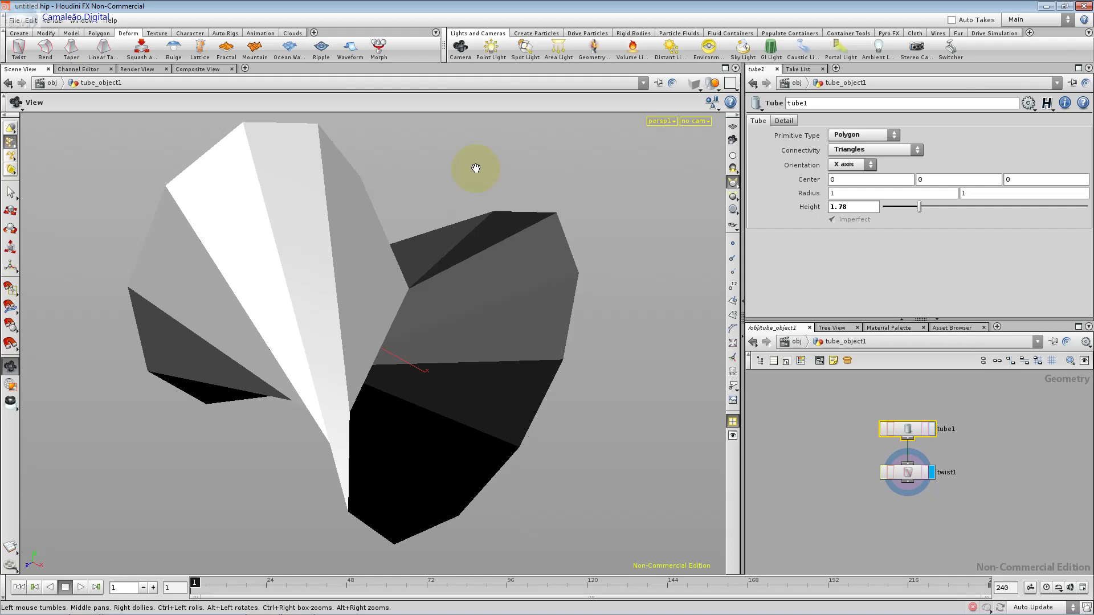
{"action": "mouse_move", "coordinate": [475, 168]}
{"action": "left_mouse_down"}
{"action": "mouse_move", "coordinate": [435, 361]}
{"action": "mouse_move", "coordinate": [398, 291]}
{"action": "mouse_move", "coordinate": [325, 237]}
{"action": "mouse_move", "coordinate": [278, 239]}
{"action": "mouse_move", "coordinate": [354, 191]}
{"action": "left_mouse_up"}
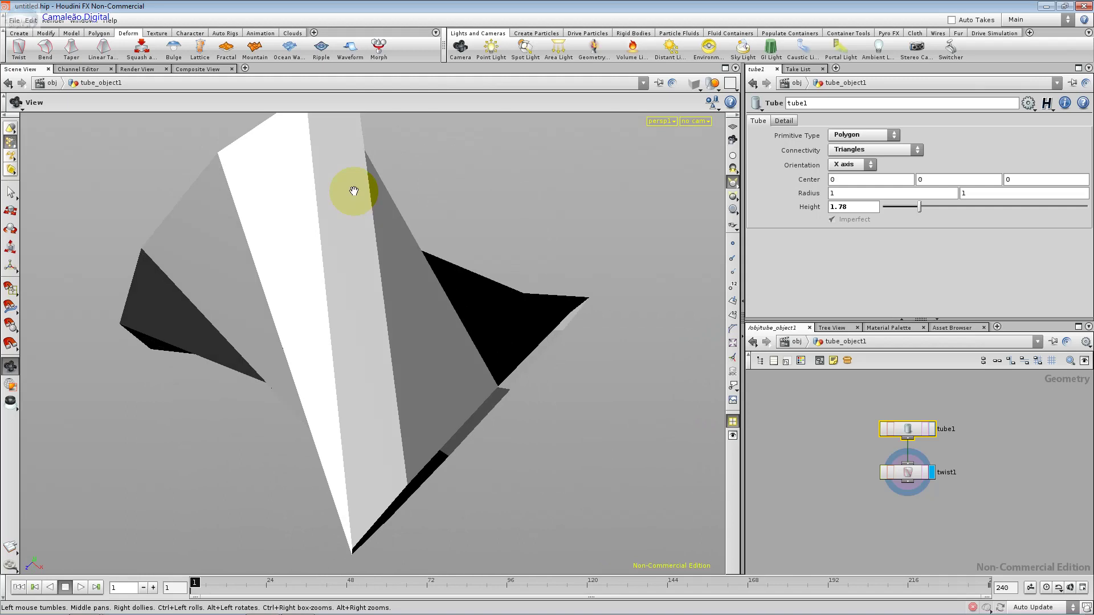
{"action": "mouse_move", "coordinate": [298, 237]}
{"action": "left_mouse_down"}
{"action": "mouse_move", "coordinate": [456, 234]}
{"action": "mouse_move", "coordinate": [518, 209]}
{"action": "mouse_move", "coordinate": [591, 146]}
{"action": "mouse_move", "coordinate": [608, 102]}
{"action": "left_mouse_up"}
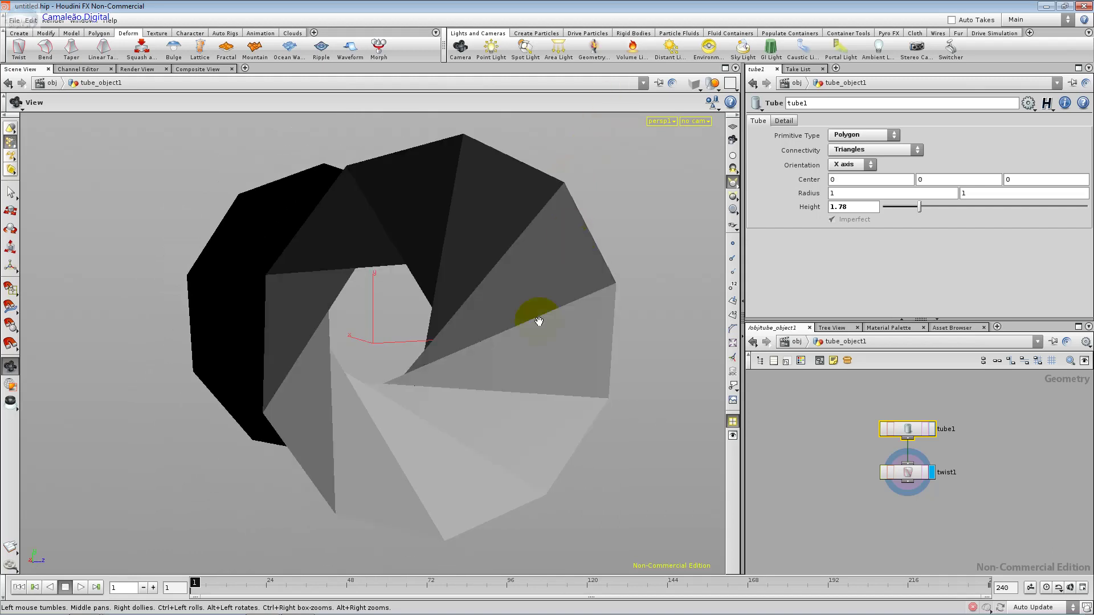
{"action": "mouse_move", "coordinate": [488, 374]}
{"action": "left_mouse_down"}
{"action": "mouse_move", "coordinate": [427, 244]}
{"action": "mouse_move", "coordinate": [404, 155]}
{"action": "mouse_move", "coordinate": [419, 152]}
{"action": "mouse_move", "coordinate": [471, 200]}
{"action": "mouse_move", "coordinate": [416, 229]}
{"action": "mouse_move", "coordinate": [410, 246]}
{"action": "mouse_move", "coordinate": [438, 147]}
{"action": "left_mouse_up"}
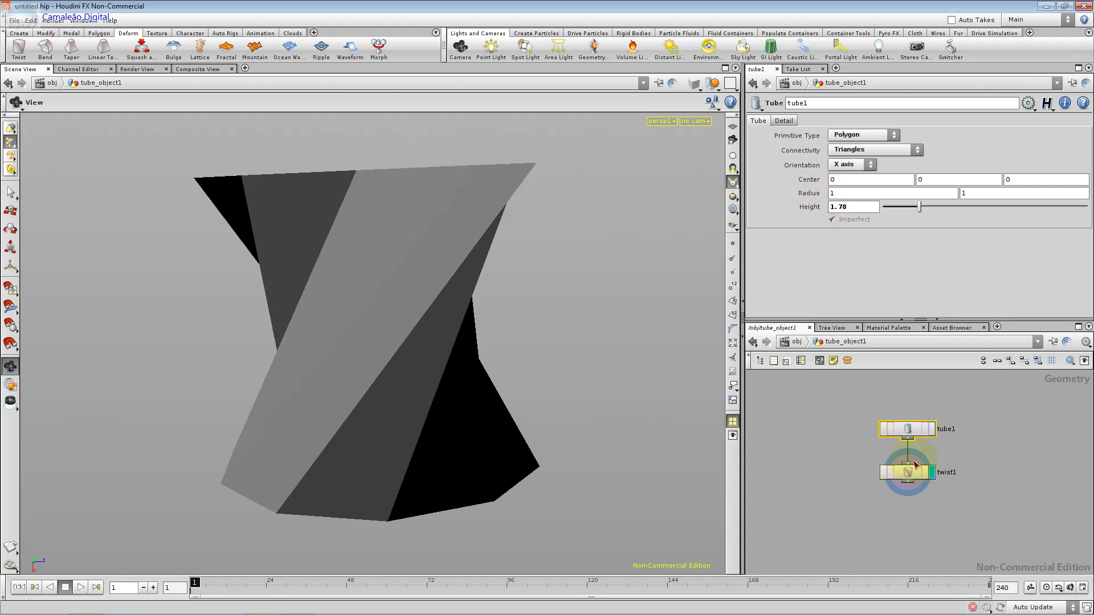
Step: Select tube1 and begin editing its first Radius value
{"action": "left_click", "coordinate": [909, 430]}
{"action": "left_click", "coordinate": [909, 431]}
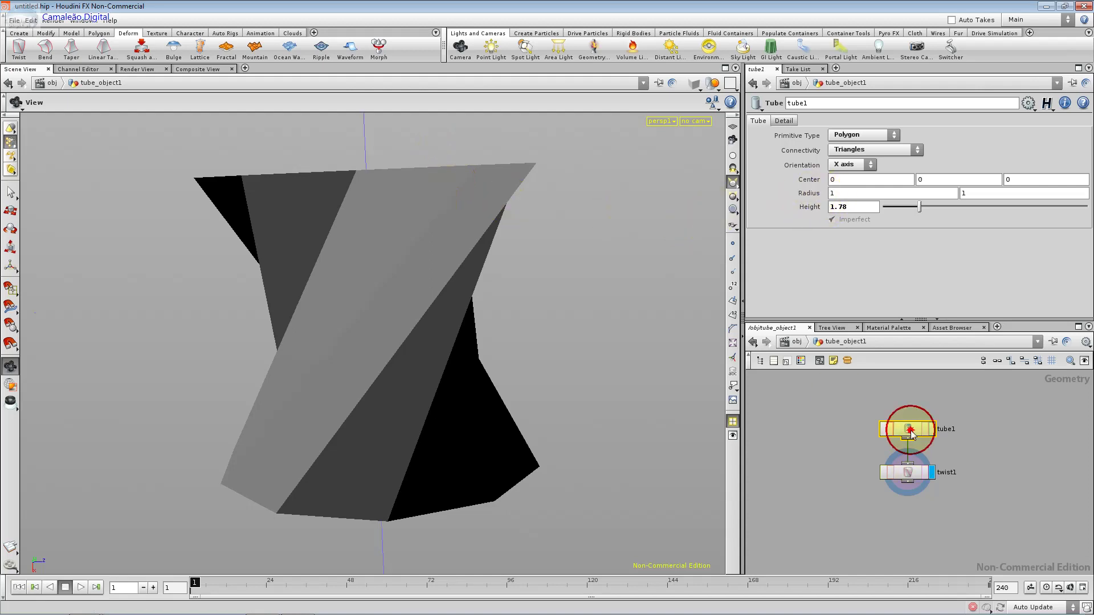
{"action": "left_click", "coordinate": [932, 195]}
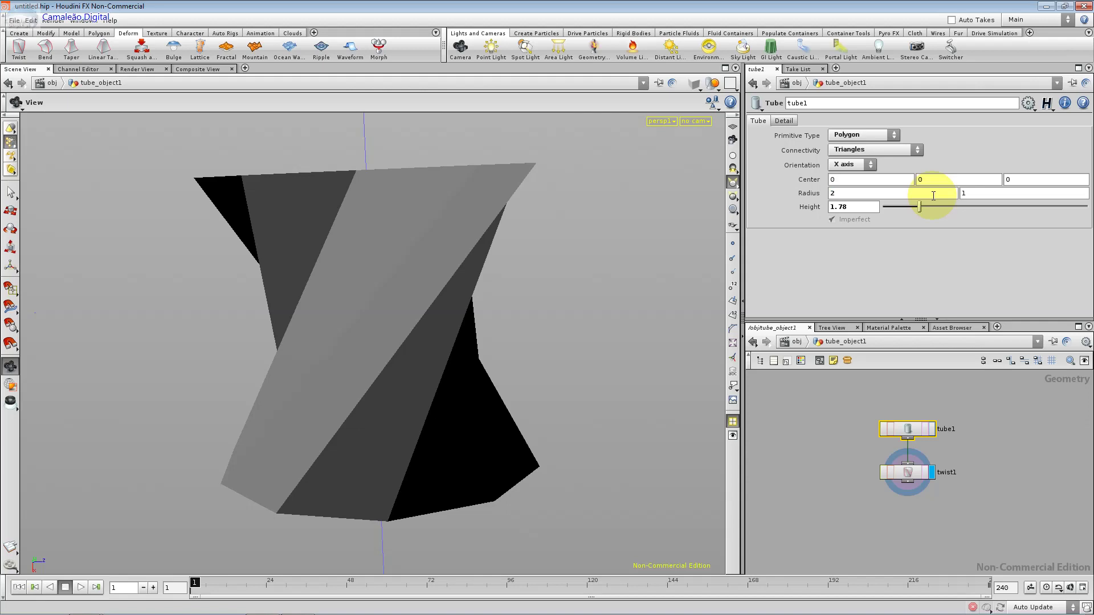
{"action": "type", "text": "2"}
Step: Change tube1's first Radius from 2 to 0.5 and drag Height to about 1.9
{"action": "key", "text": "Return"}
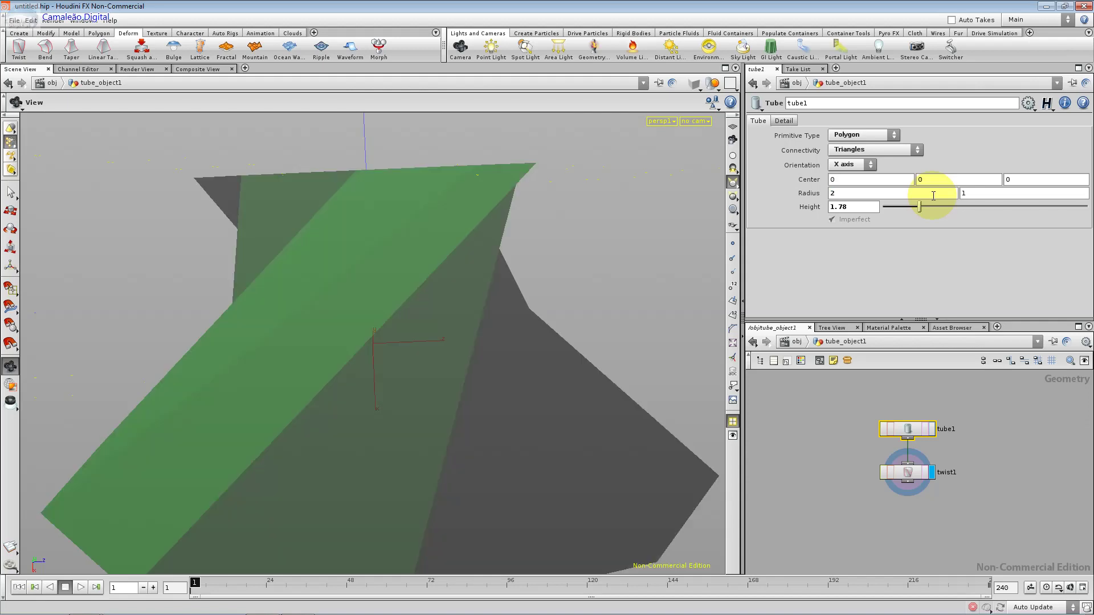
{"action": "left_click", "coordinate": [933, 195]}
{"action": "key", "text": "BackSpace"}
{"action": "type", "text": "0.5"}
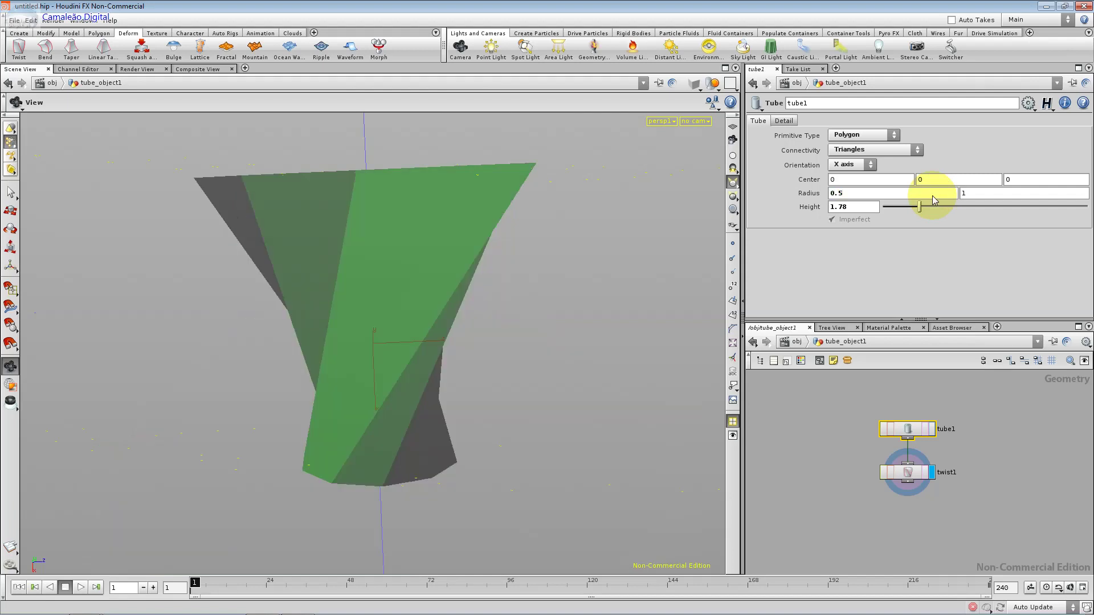
{"action": "mouse_move", "coordinate": [920, 206]}
{"action": "left_mouse_down"}
{"action": "mouse_move", "coordinate": [964, 206]}
{"action": "mouse_move", "coordinate": [921, 206]}
{"action": "left_mouse_up"}
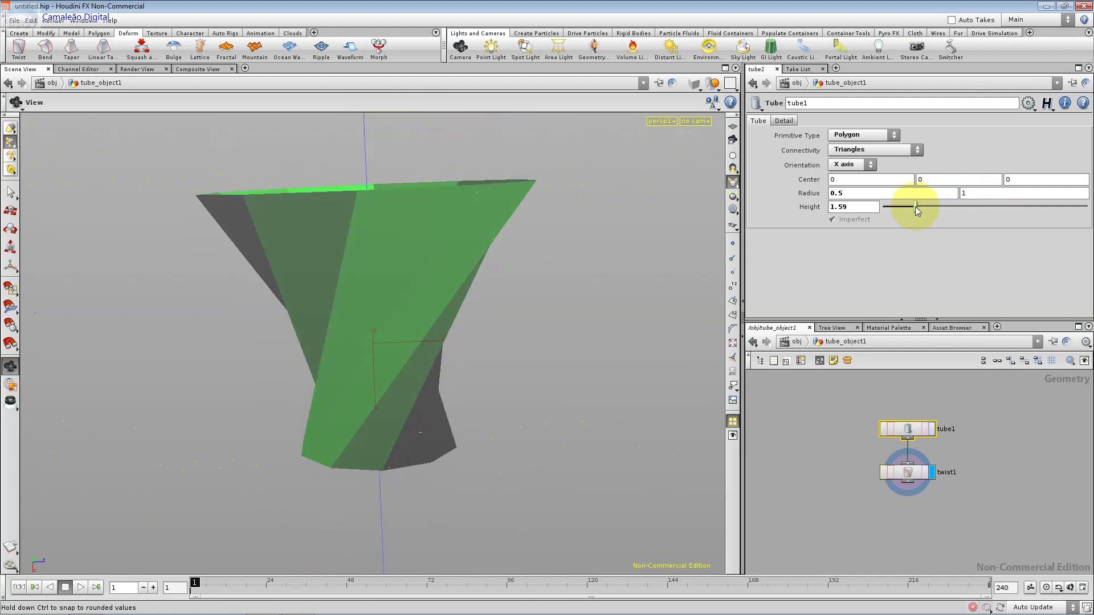
Step: Try tube1's Orientation on Y and Z axes, then keep it on X axis
{"action": "left_click", "coordinate": [860, 164]}
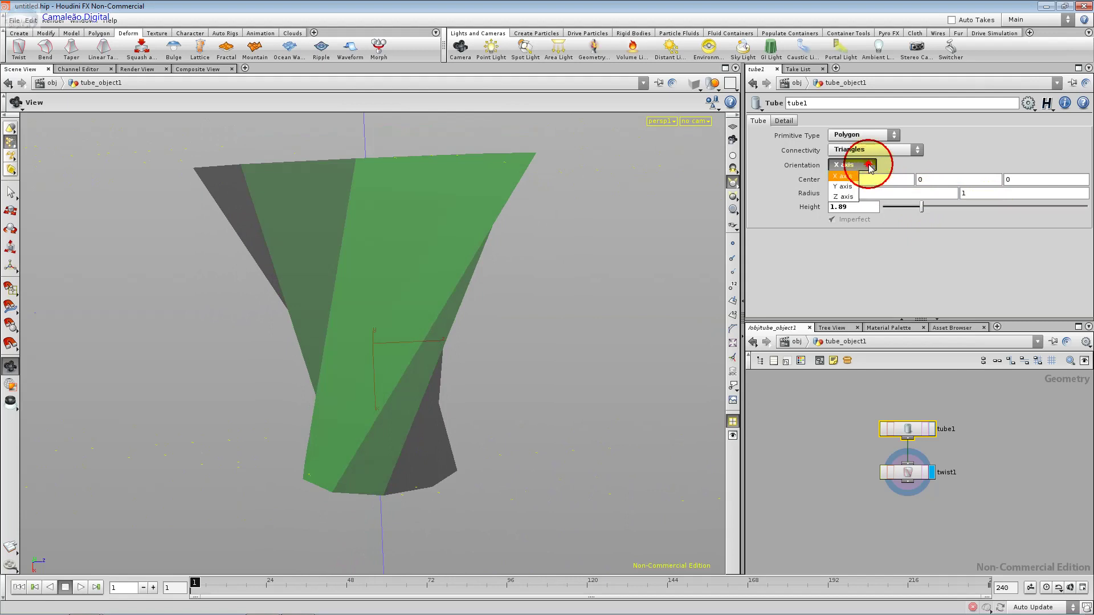
{"action": "left_click", "coordinate": [858, 176]}
{"action": "left_click", "coordinate": [864, 171]}
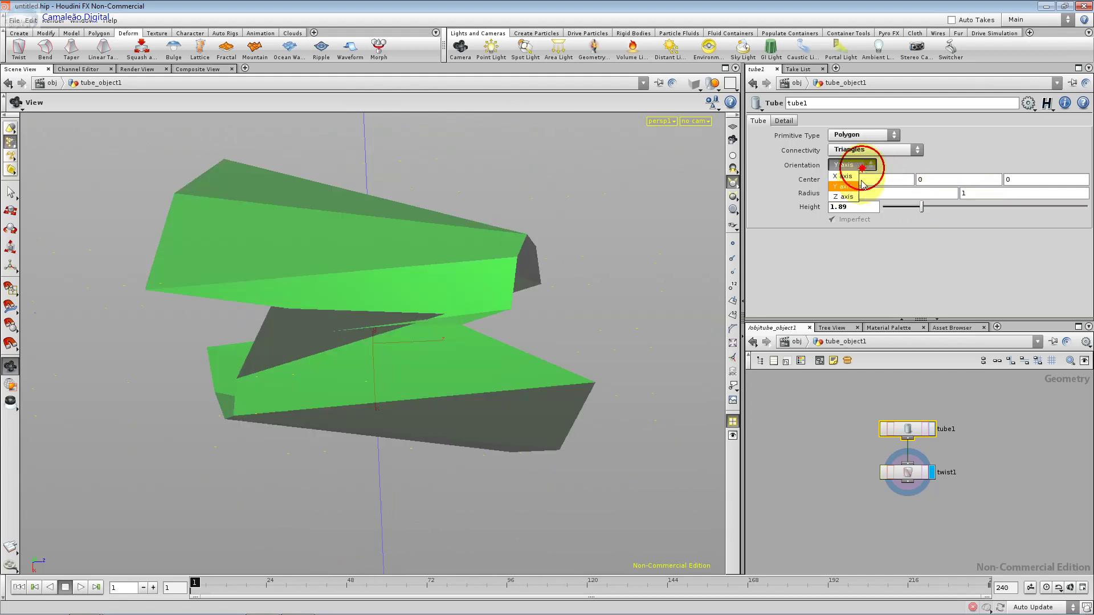
{"action": "left_click", "coordinate": [845, 199]}
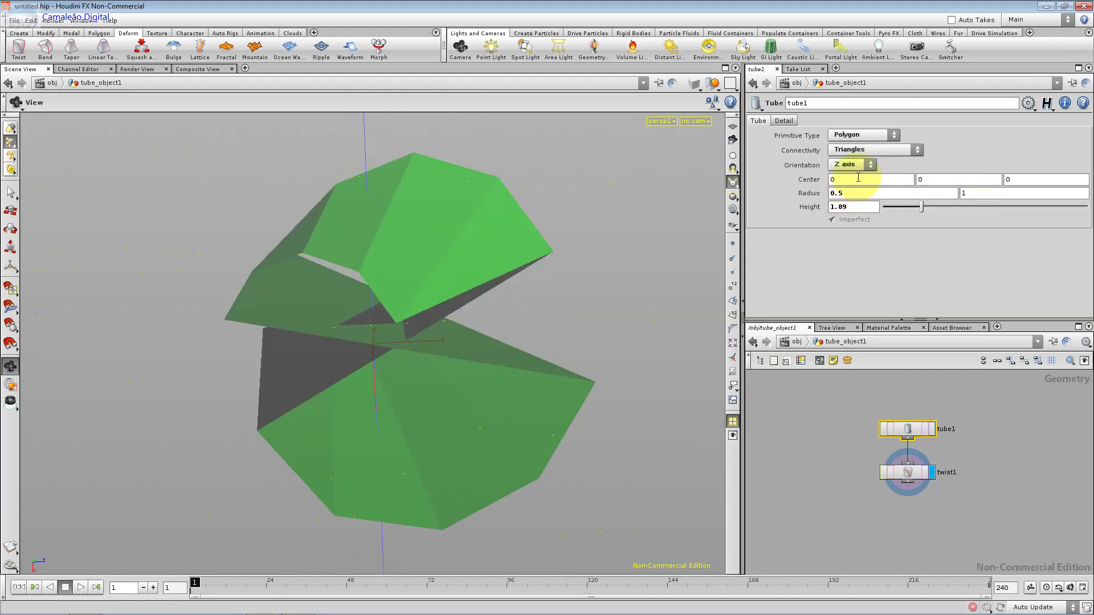
{"action": "left_click", "coordinate": [850, 164]}
{"action": "left_click", "coordinate": [855, 162]}
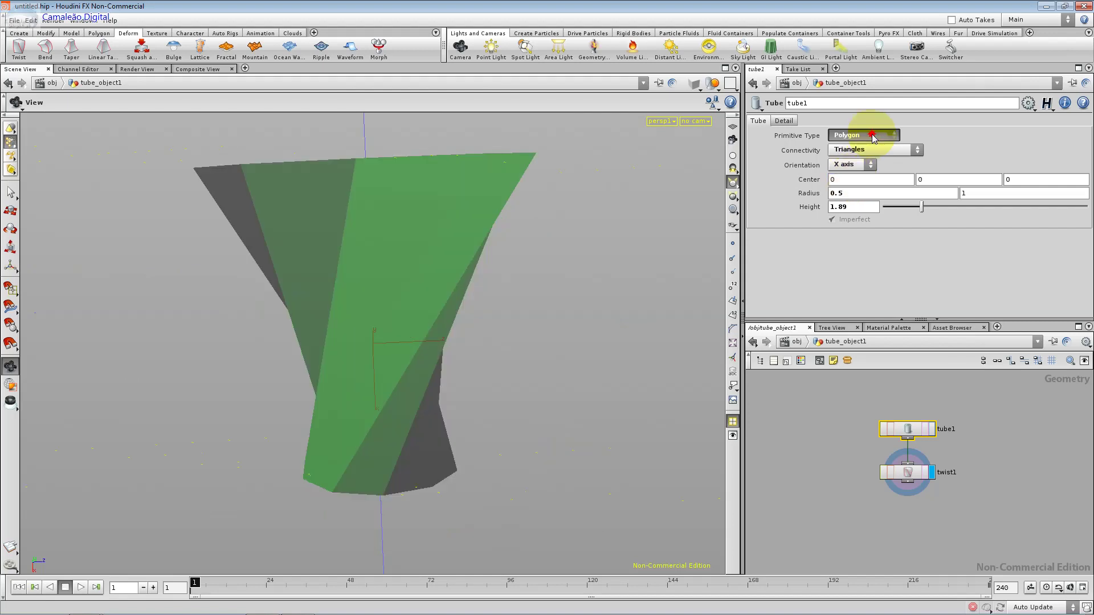
Step: Change tube1's Primitive Type to Primitive, then to Mesh, inspecting the shape
{"action": "left_click", "coordinate": [868, 135]}
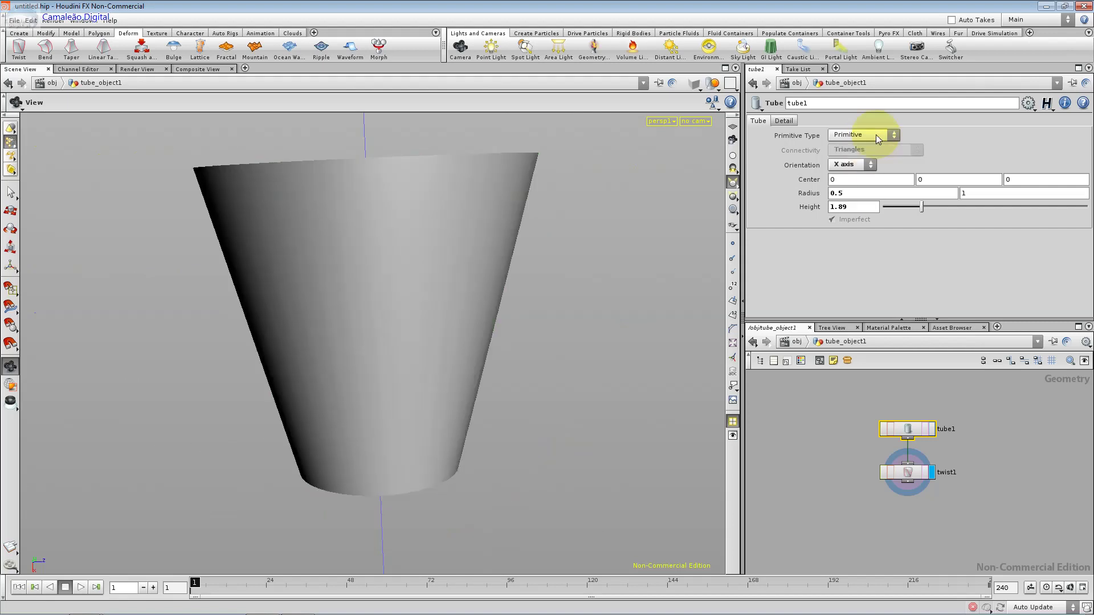
{"action": "mouse_move", "coordinate": [550, 241]}
{"action": "left_mouse_down"}
{"action": "mouse_move", "coordinate": [549, 292]}
{"action": "mouse_move", "coordinate": [549, 184]}
{"action": "mouse_move", "coordinate": [520, 245]}
{"action": "mouse_move", "coordinate": [520, 288]}
{"action": "mouse_move", "coordinate": [547, 185]}
{"action": "mouse_move", "coordinate": [528, 289]}
{"action": "left_mouse_up"}
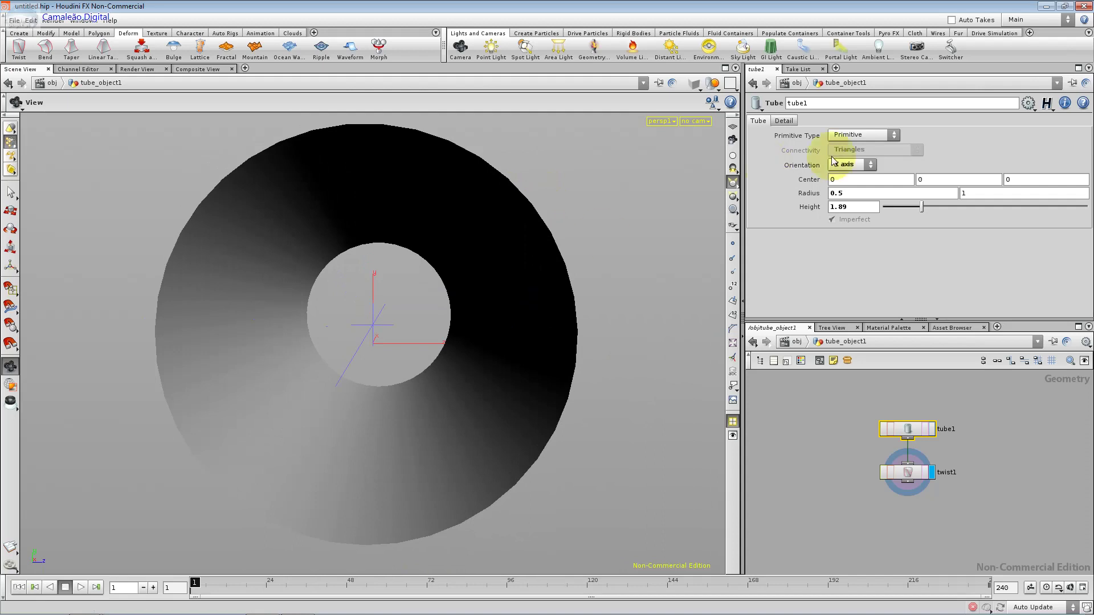
{"action": "left_click", "coordinate": [860, 135]}
{"action": "left_click", "coordinate": [854, 166]}
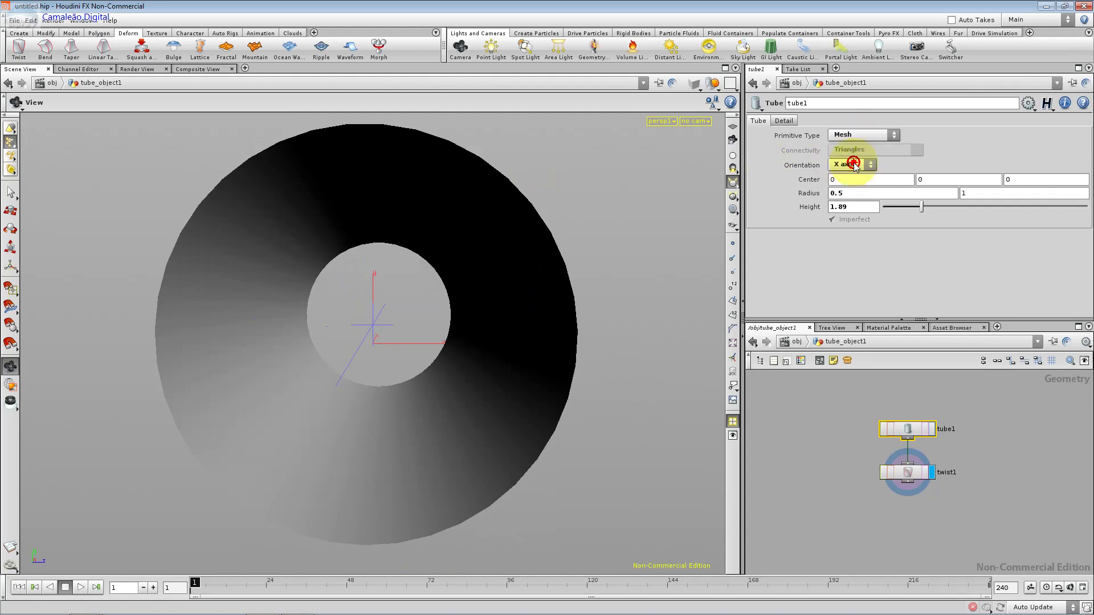
{"action": "mouse_move", "coordinate": [458, 329]}
{"action": "left_mouse_down"}
{"action": "mouse_move", "coordinate": [469, 200]}
{"action": "mouse_move", "coordinate": [501, 171]}
{"action": "left_mouse_up"}
Step: Try mesh Connectivity as Rows, Columns, and Rows and Columns
{"action": "left_click", "coordinate": [853, 151]}
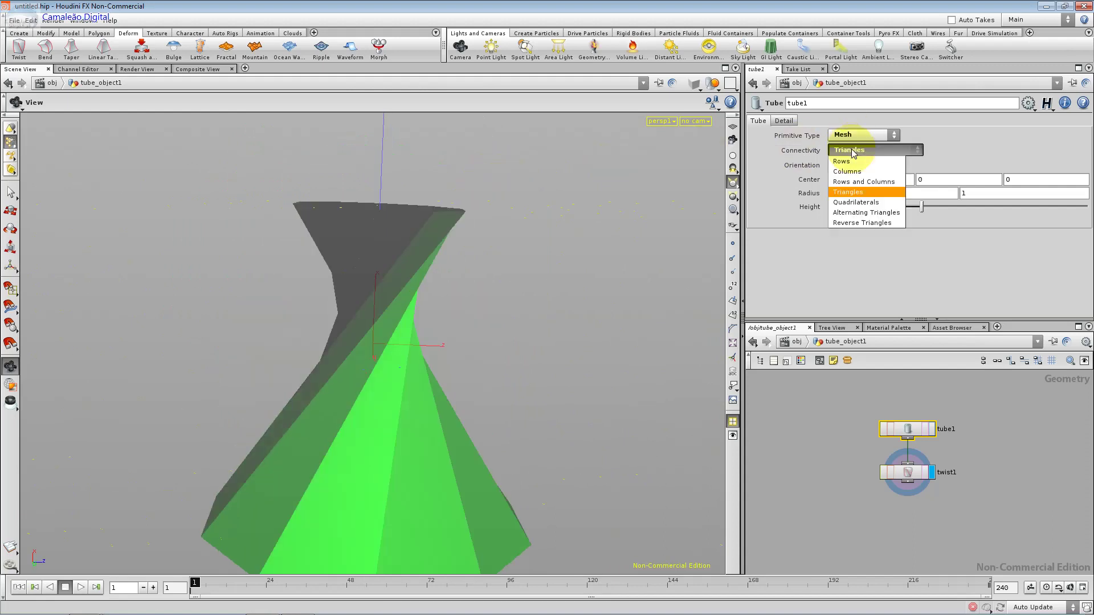
{"action": "left_click", "coordinate": [848, 161]}
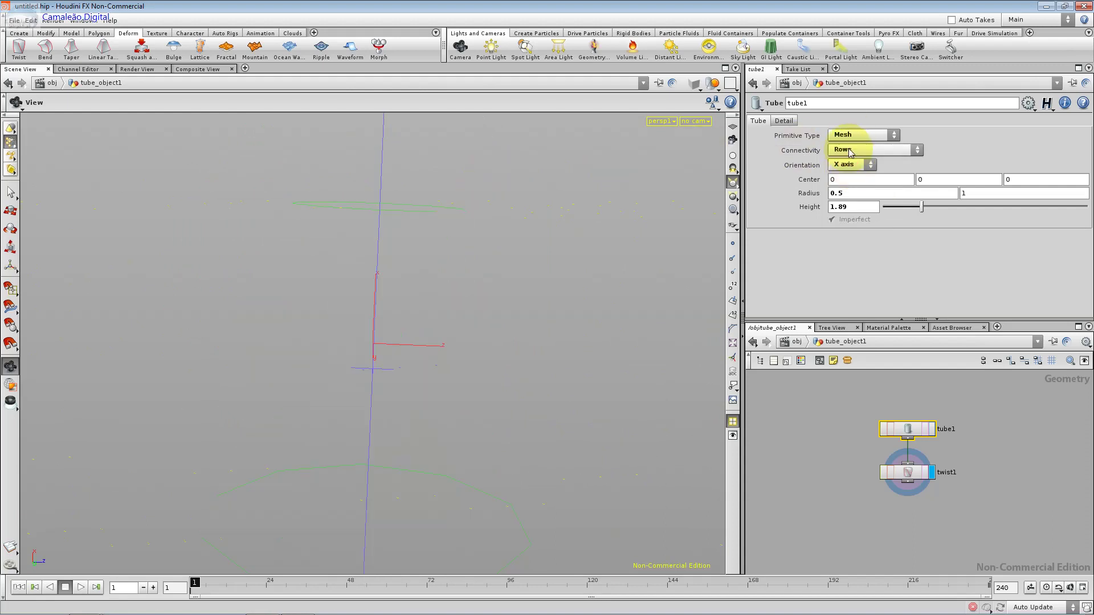
{"action": "left_click", "coordinate": [850, 151]}
{"action": "left_click", "coordinate": [855, 169]}
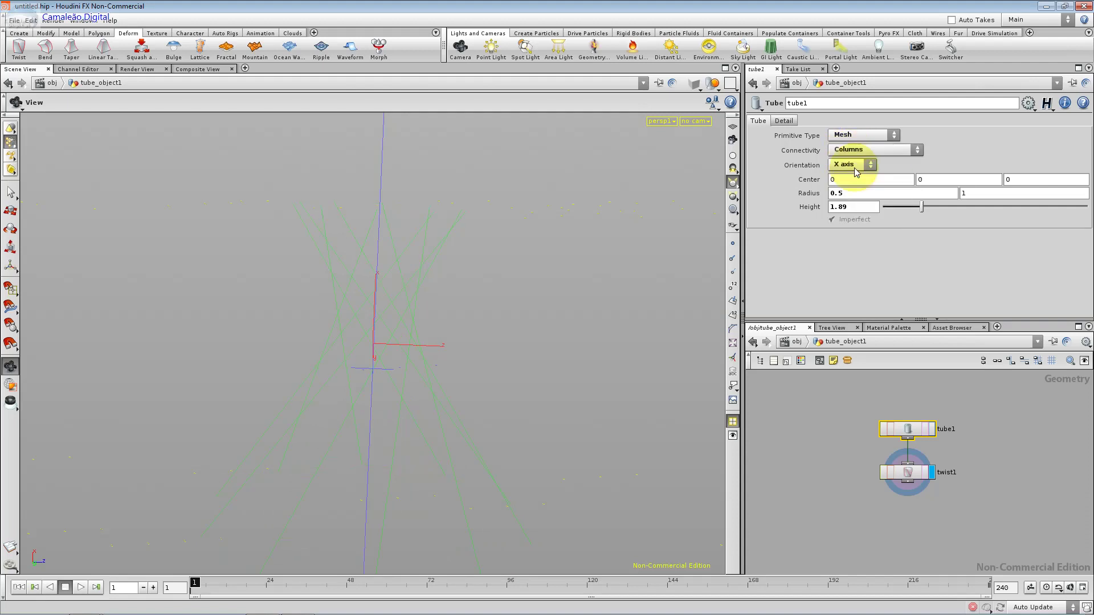
{"action": "left_click", "coordinate": [860, 150]}
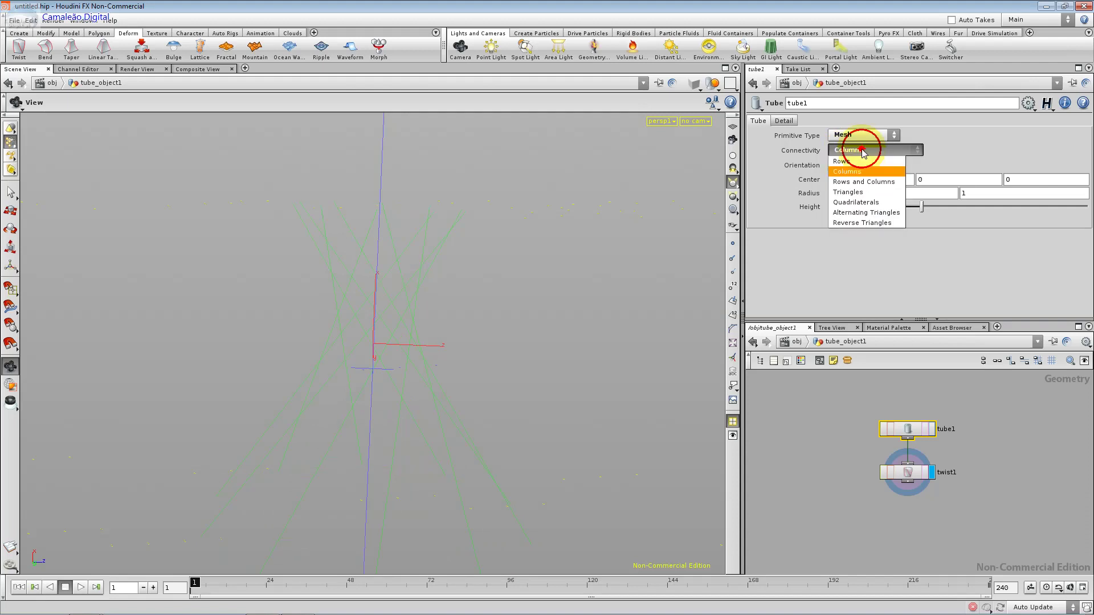
{"action": "left_click", "coordinate": [865, 184]}
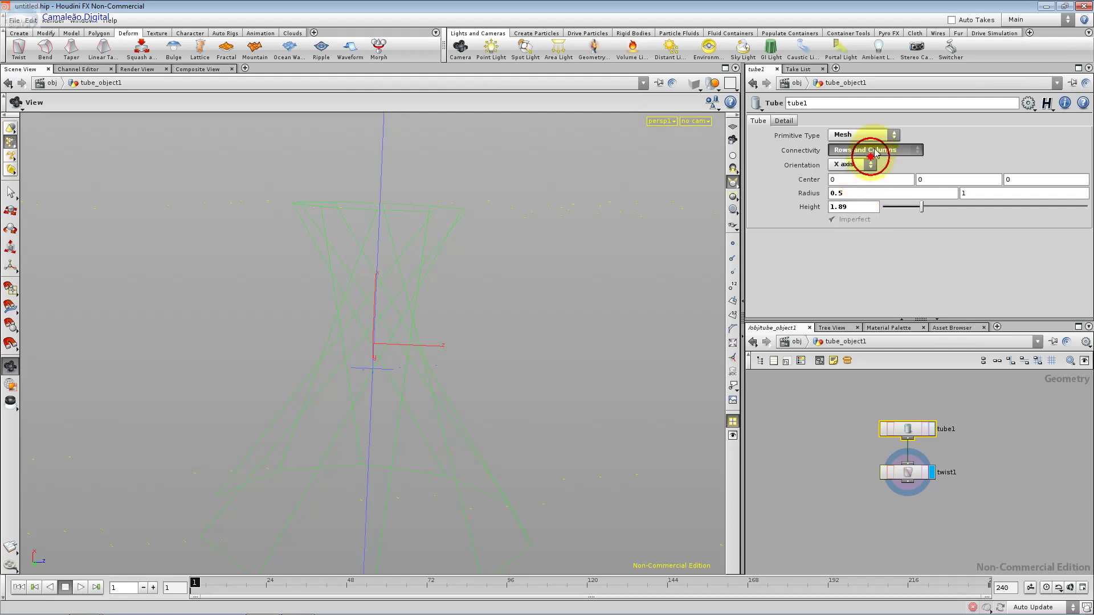
Step: Try Quadrilaterals, Triangles and Alternating Triangles connectivity, then set Primitive Type to Primitive
{"action": "left_click", "coordinate": [867, 150]}
{"action": "left_click", "coordinate": [870, 203]}
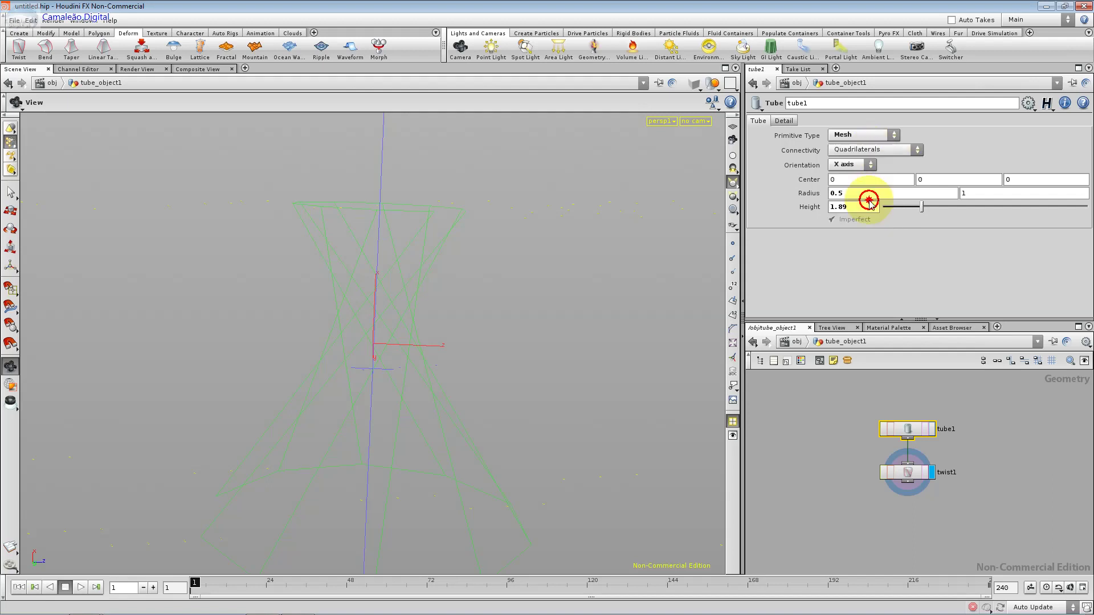
{"action": "left_click", "coordinate": [876, 151]}
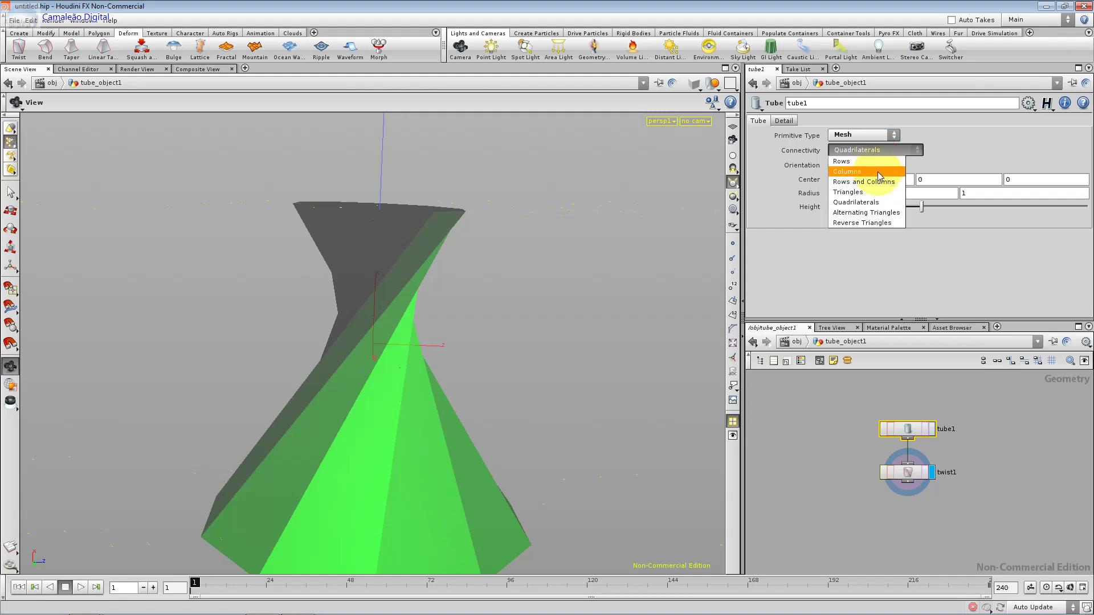
{"action": "left_click", "coordinate": [876, 192]}
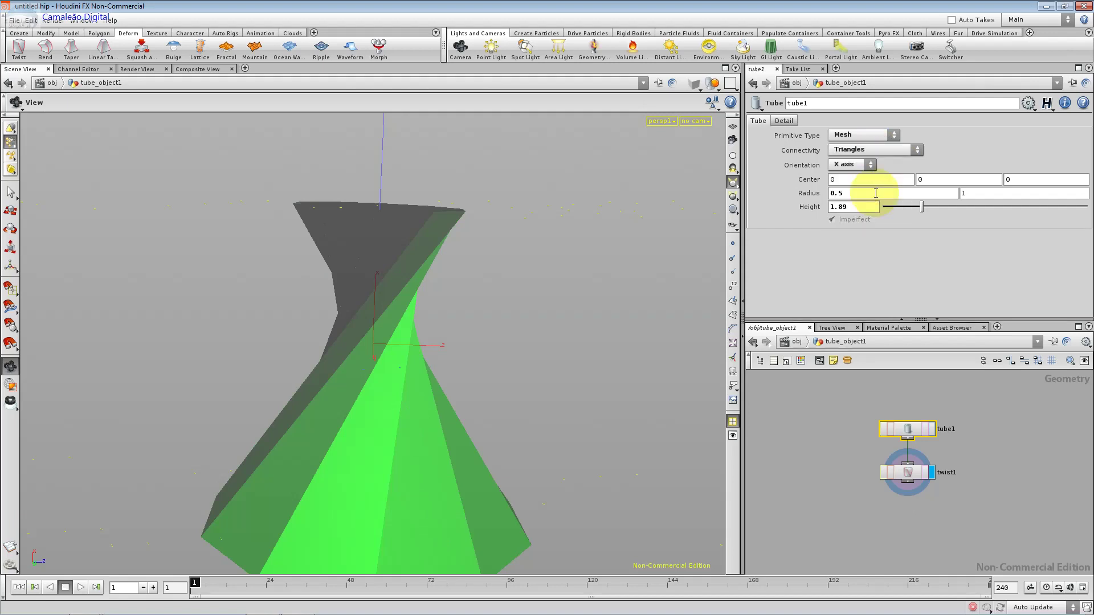
{"action": "left_click", "coordinate": [879, 152]}
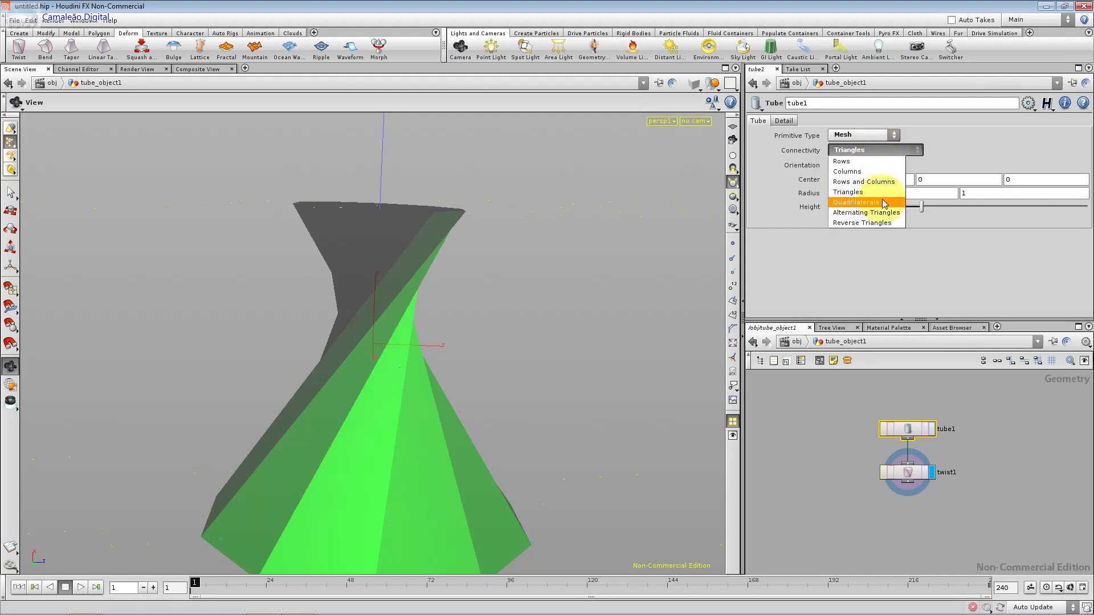
{"action": "left_click", "coordinate": [867, 213]}
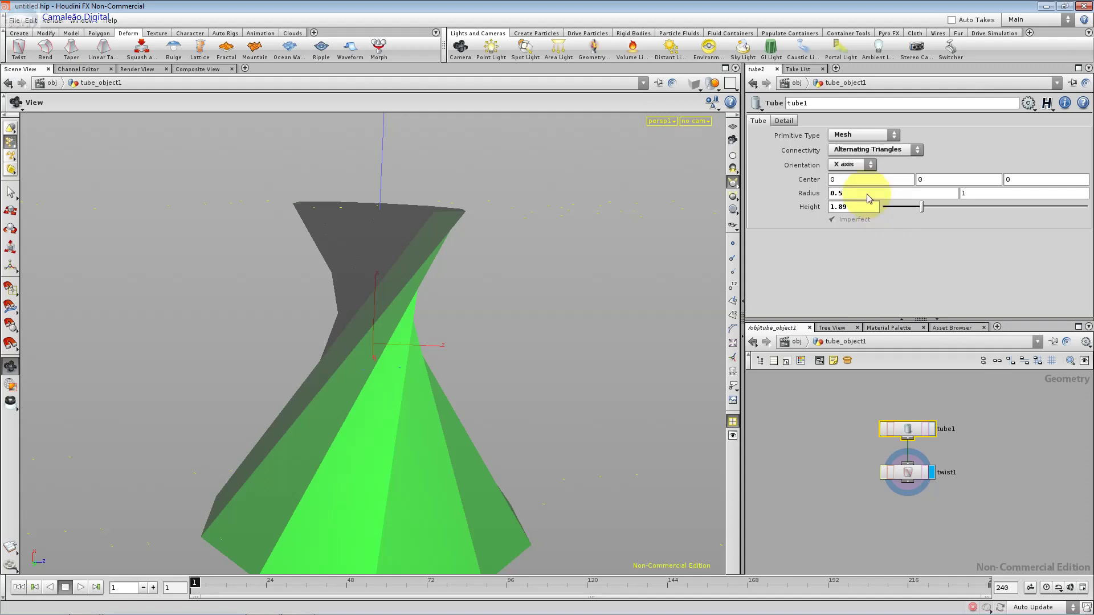
{"action": "left_click", "coordinate": [860, 135]}
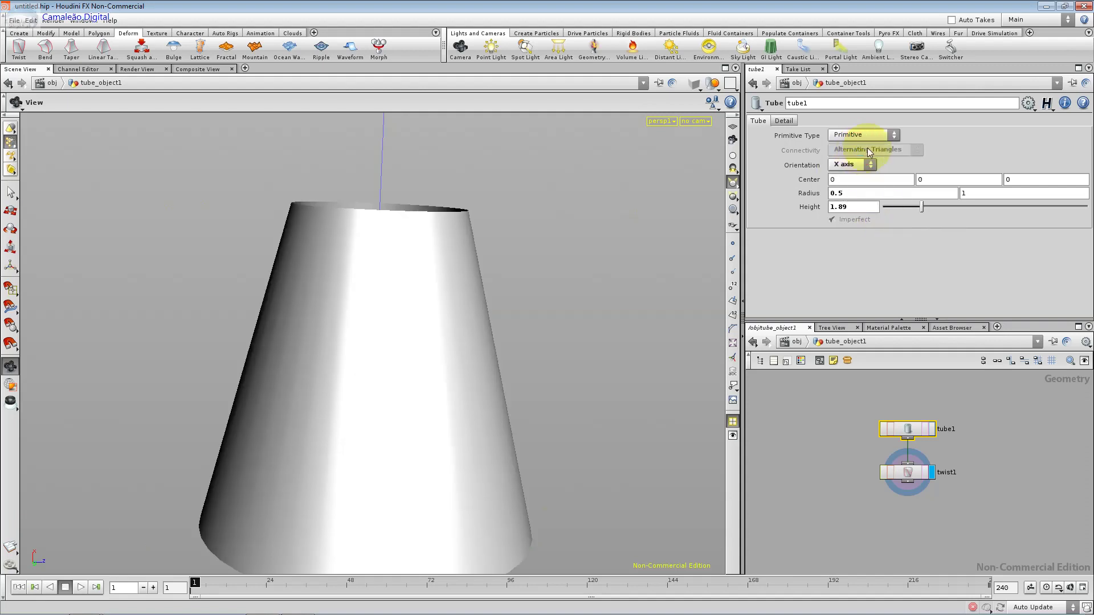
Step: Make tube1 a NURBS surface and orbit around the resulting smooth vase
{"action": "left_click", "coordinate": [864, 135]}
{"action": "left_click", "coordinate": [868, 178]}
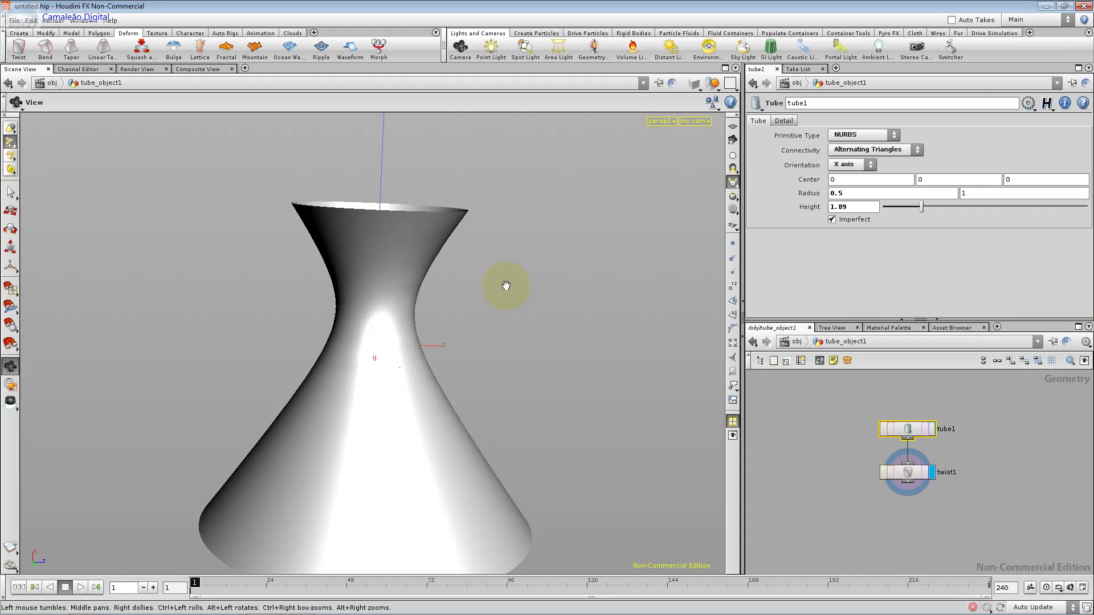
{"action": "mouse_move", "coordinate": [493, 272]}
{"action": "left_mouse_down"}
{"action": "mouse_move", "coordinate": [485, 425]}
{"action": "mouse_move", "coordinate": [456, 298]}
{"action": "mouse_move", "coordinate": [456, 237]}
{"action": "mouse_move", "coordinate": [448, 308]}
{"action": "mouse_move", "coordinate": [446, 281]}
{"action": "left_mouse_up"}
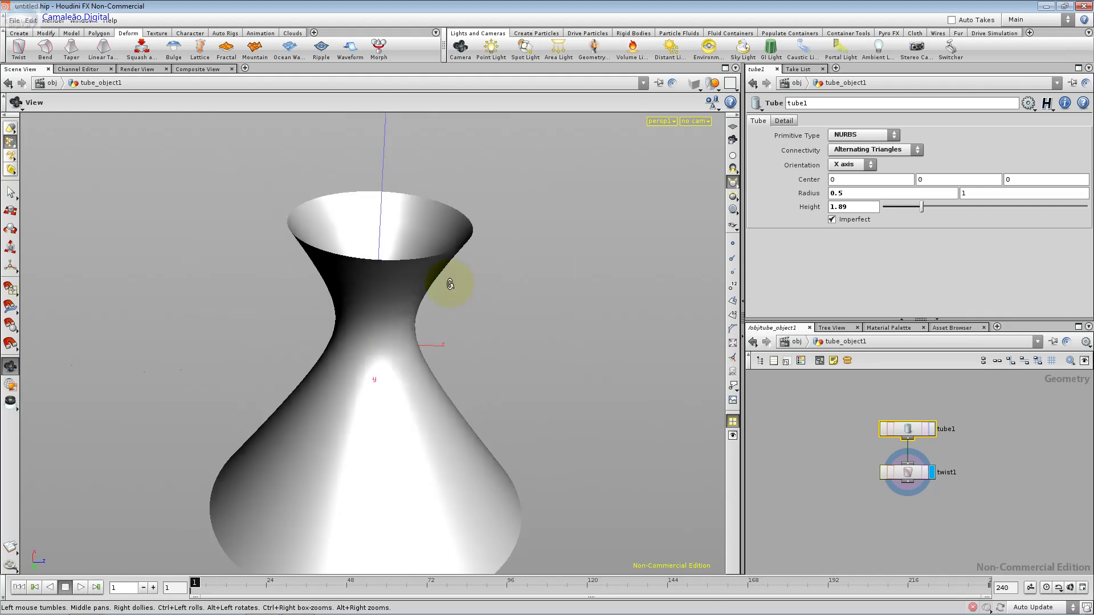
{"action": "mouse_move", "coordinate": [419, 324]}
{"action": "left_mouse_down"}
{"action": "mouse_move", "coordinate": [430, 291]}
{"action": "mouse_move", "coordinate": [421, 302]}
{"action": "left_mouse_up"}
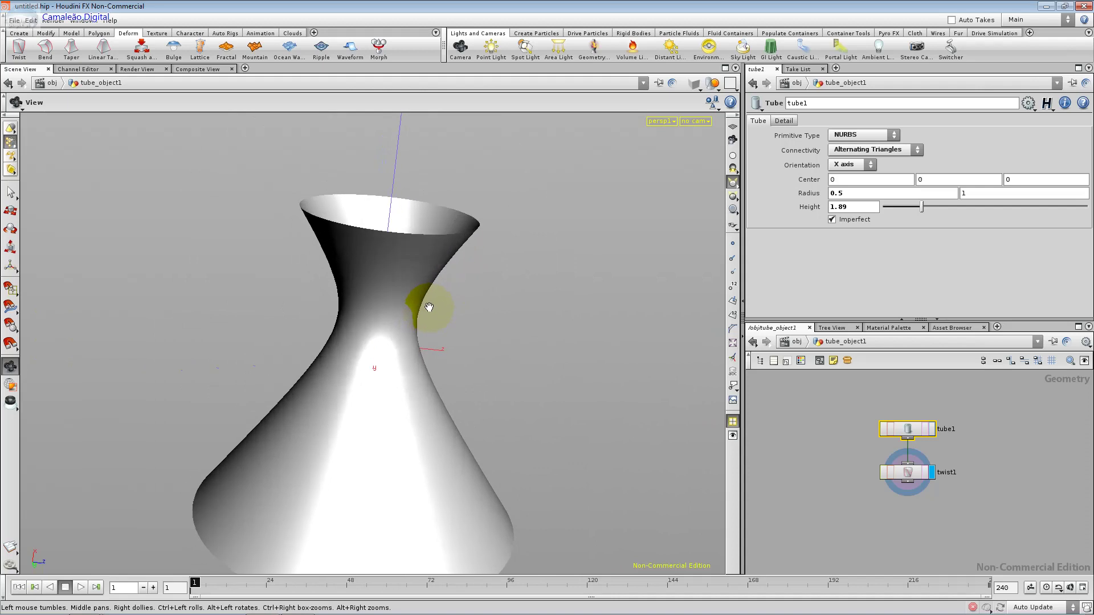
{"action": "left_click", "coordinate": [909, 431]}
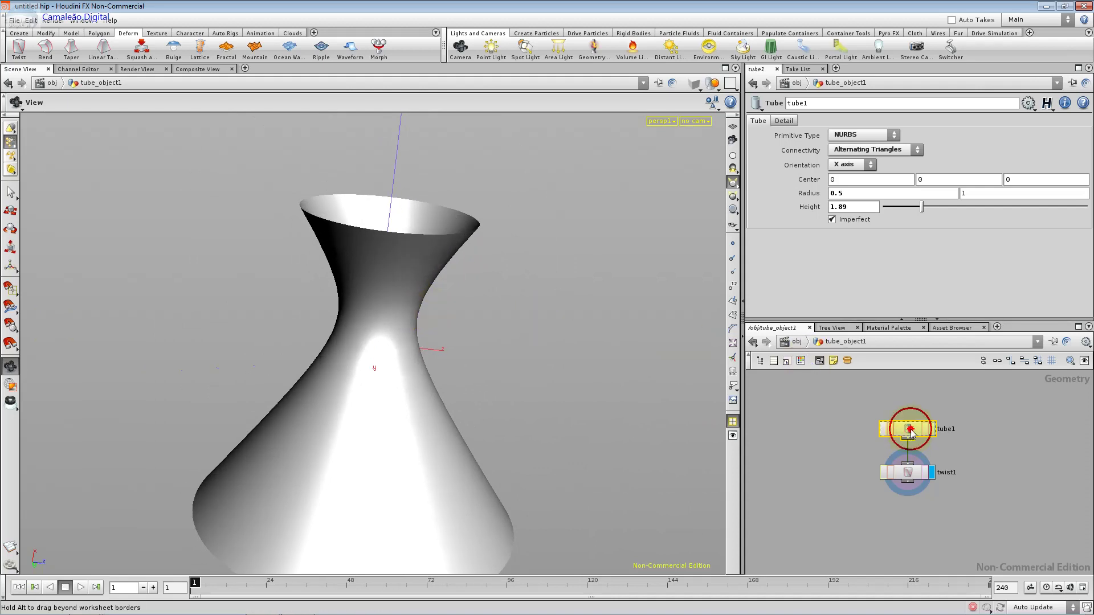
Step: Set the tube radii to 1 and 0.5, try Y and Z orientations, then return to X axis
{"action": "double_click", "coordinate": [867, 193]}
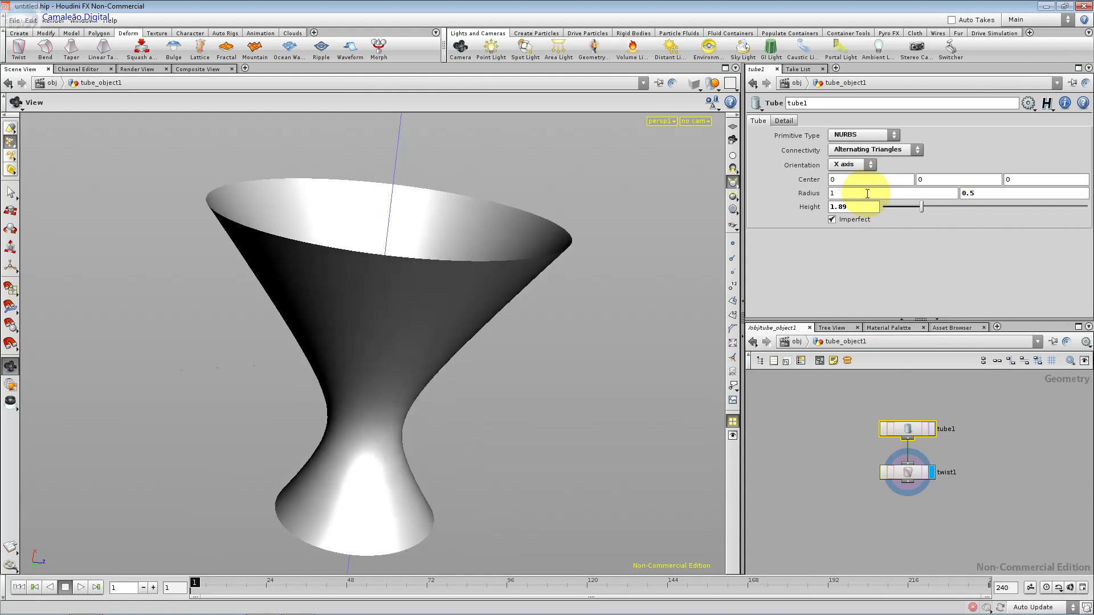
{"action": "left_click", "coordinate": [852, 164]}
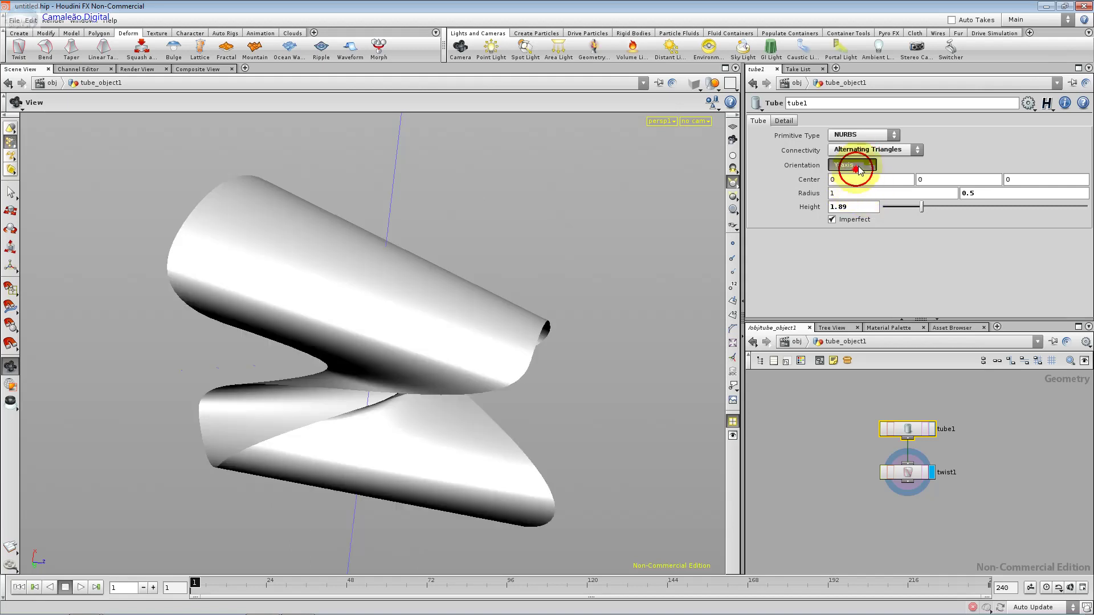
{"action": "left_click", "coordinate": [851, 164]}
{"action": "left_click", "coordinate": [849, 195]}
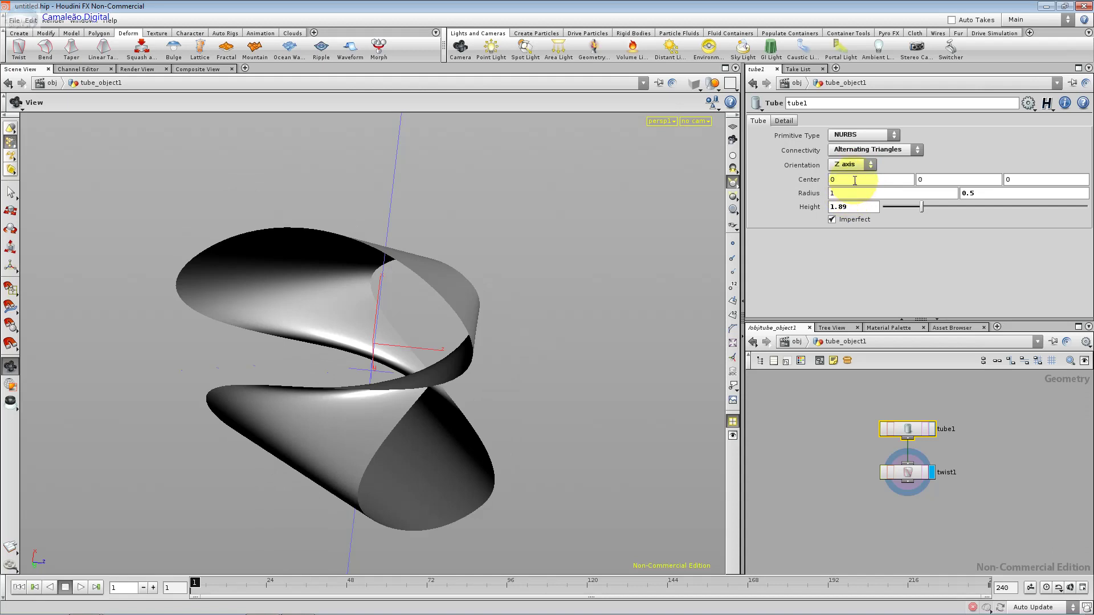
{"action": "left_click", "coordinate": [852, 164]}
{"action": "left_click", "coordinate": [853, 173]}
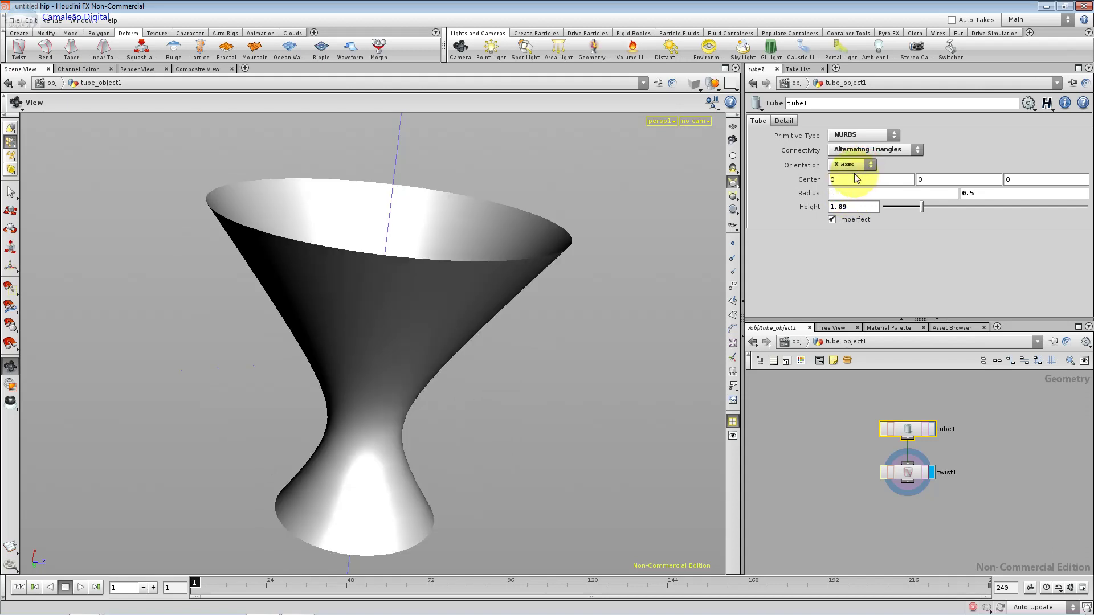
Step: Show the tube in wireframe and switch its primitive type to Primitive
{"action": "left_click", "coordinate": [697, 93]}
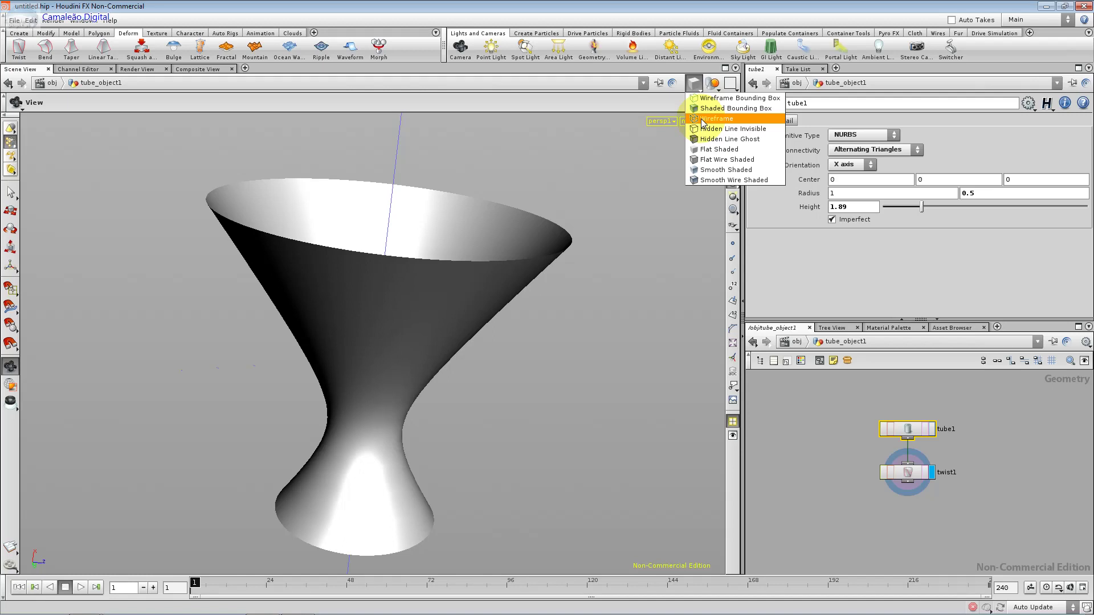
{"action": "left_click", "coordinate": [702, 119]}
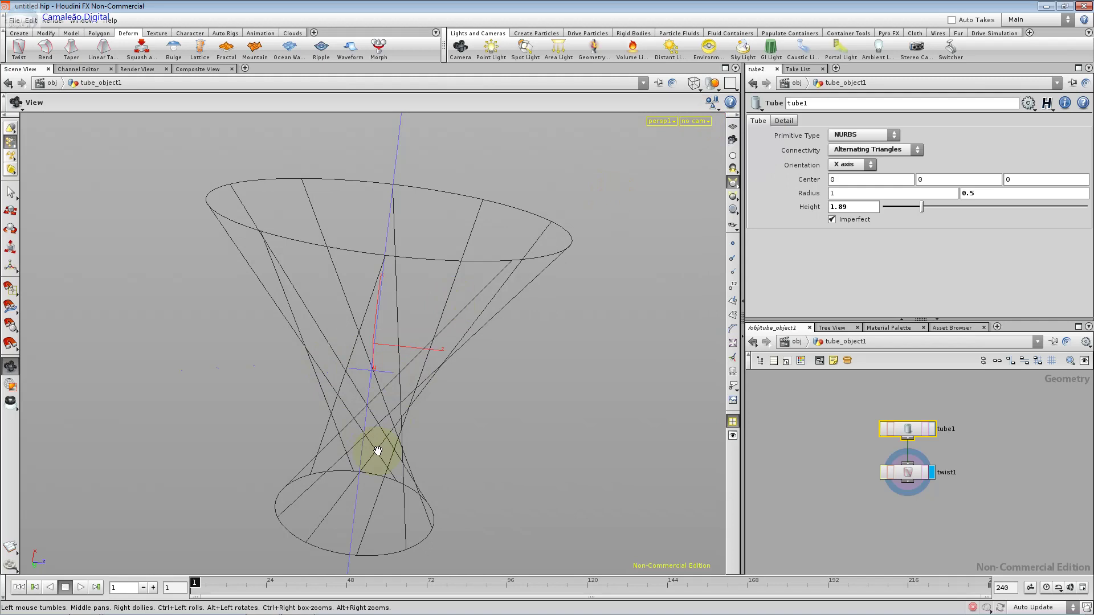
{"action": "left_click", "coordinate": [890, 133]}
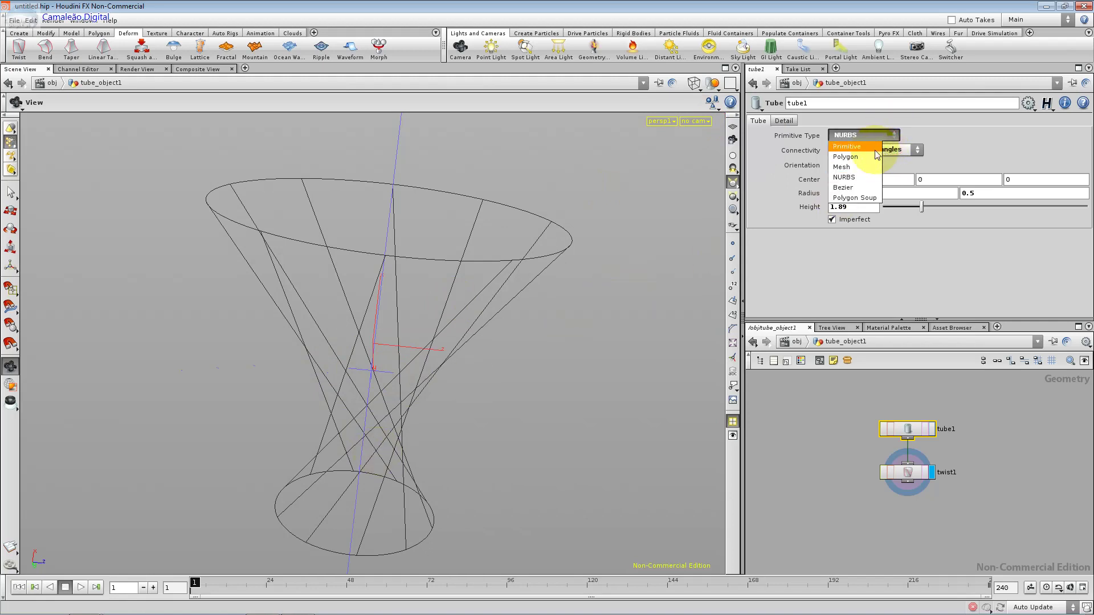
{"action": "left_click", "coordinate": [874, 149]}
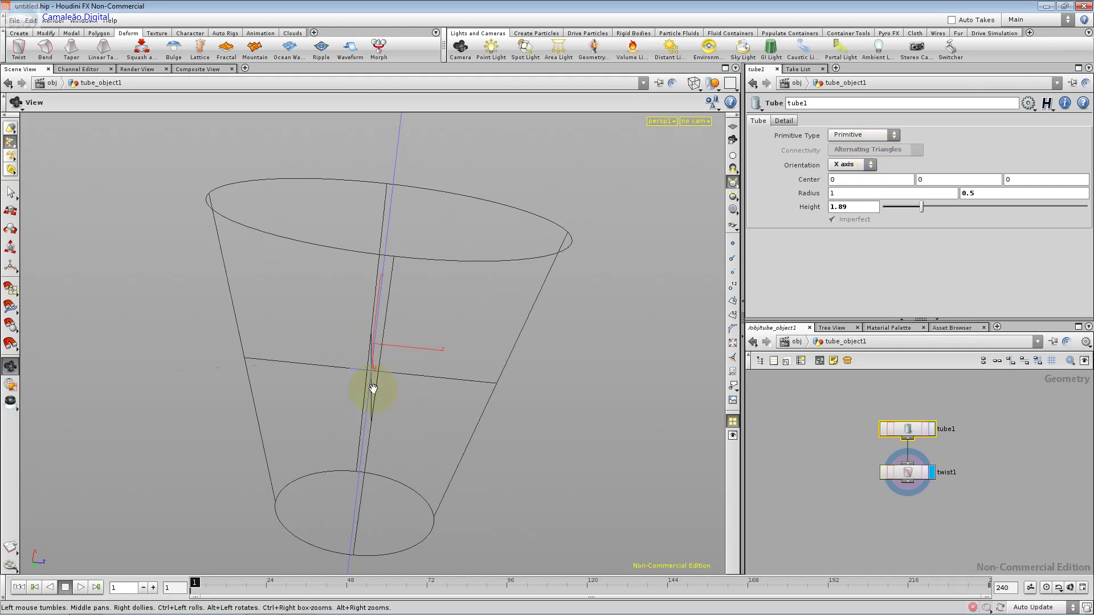
Step: Make the tube a Polygon tube and display it flat shaded
{"action": "left_click", "coordinate": [863, 135]}
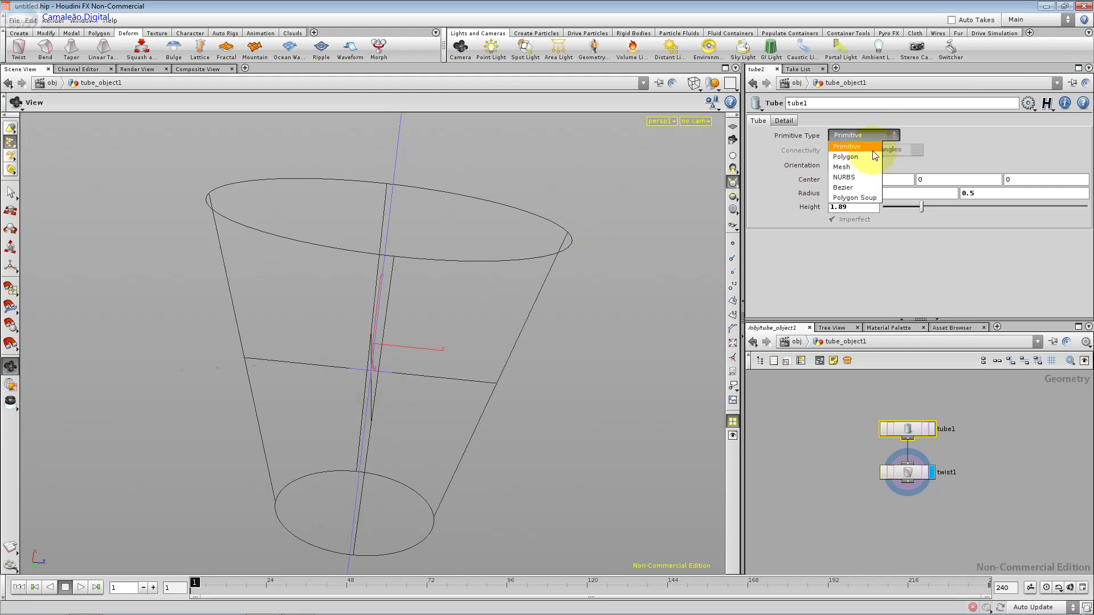
{"action": "left_click", "coordinate": [861, 160]}
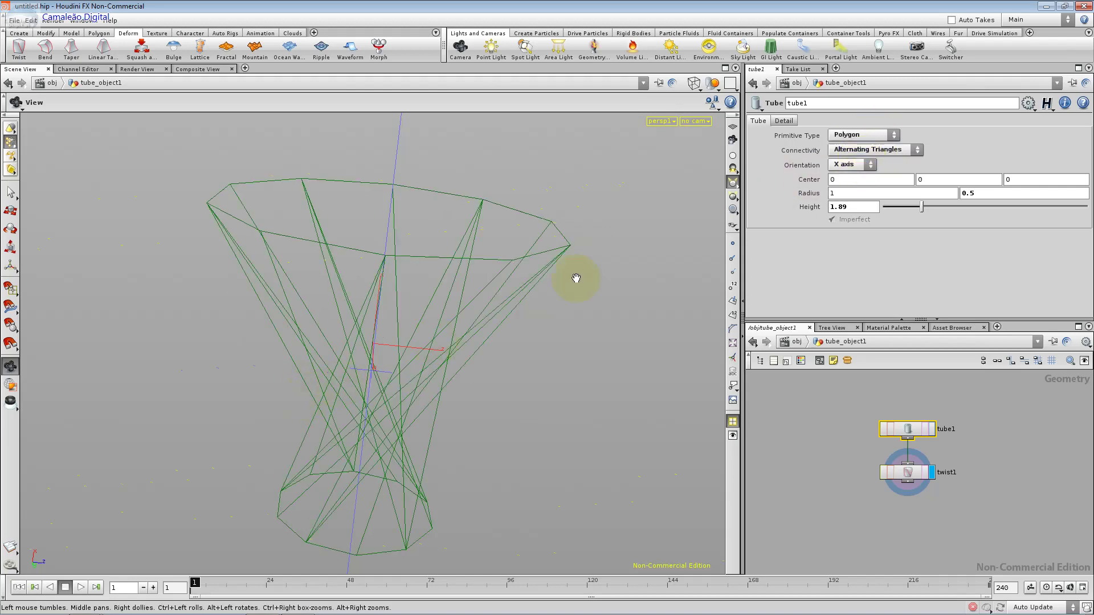
{"action": "left_click", "coordinate": [695, 86]}
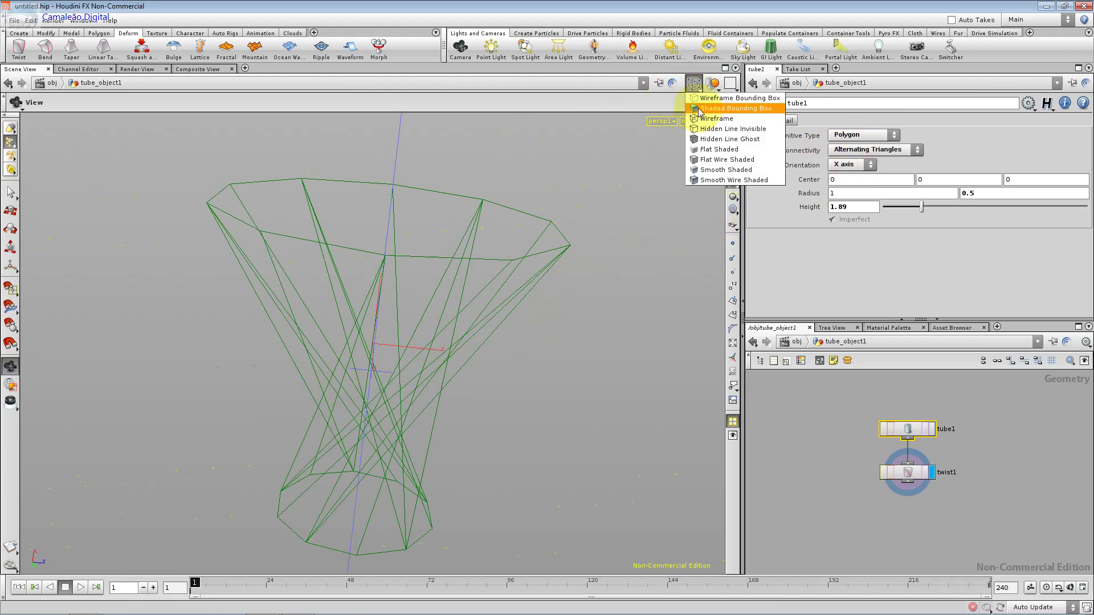
{"action": "left_click", "coordinate": [705, 148]}
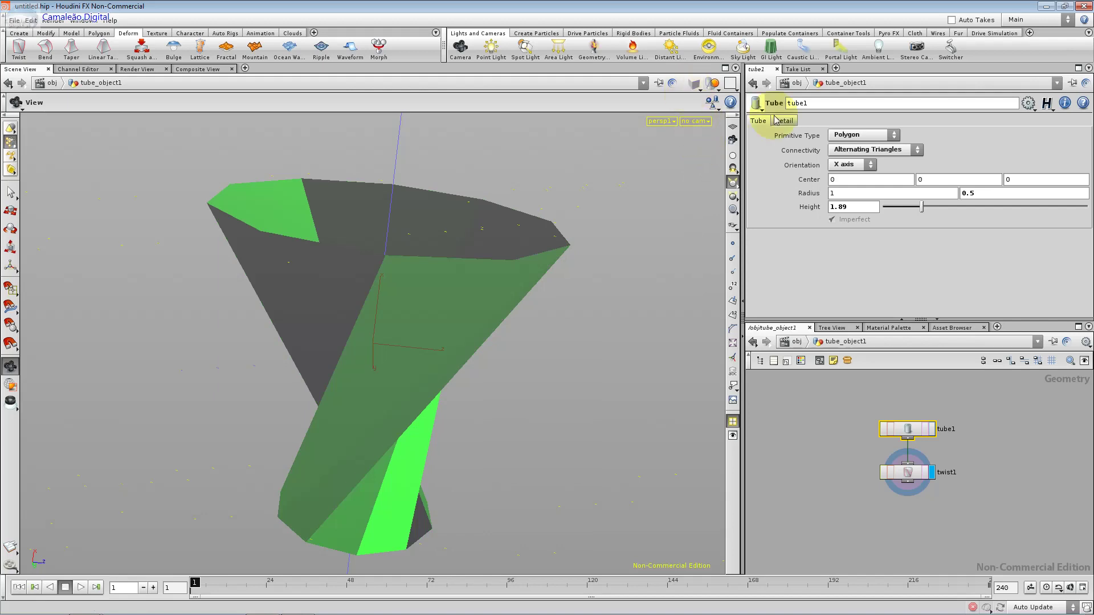
{"action": "left_click", "coordinate": [877, 135]}
Step: Set the tube's primitive type back to NURBS and bring up the Create shelf
{"action": "left_click", "coordinate": [870, 180]}
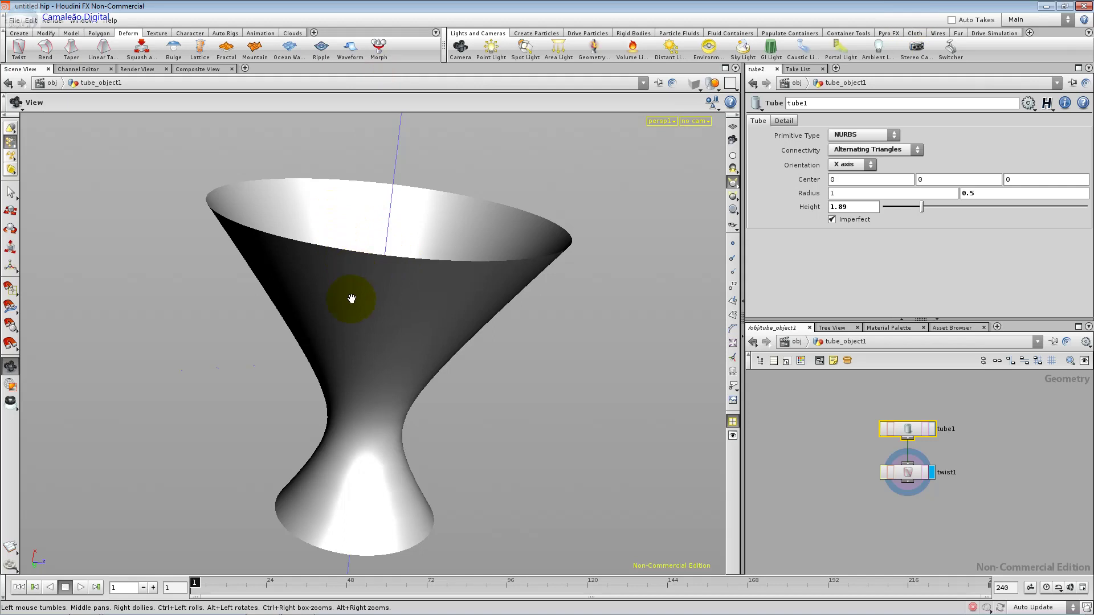
{"action": "left_click", "coordinate": [20, 33]}
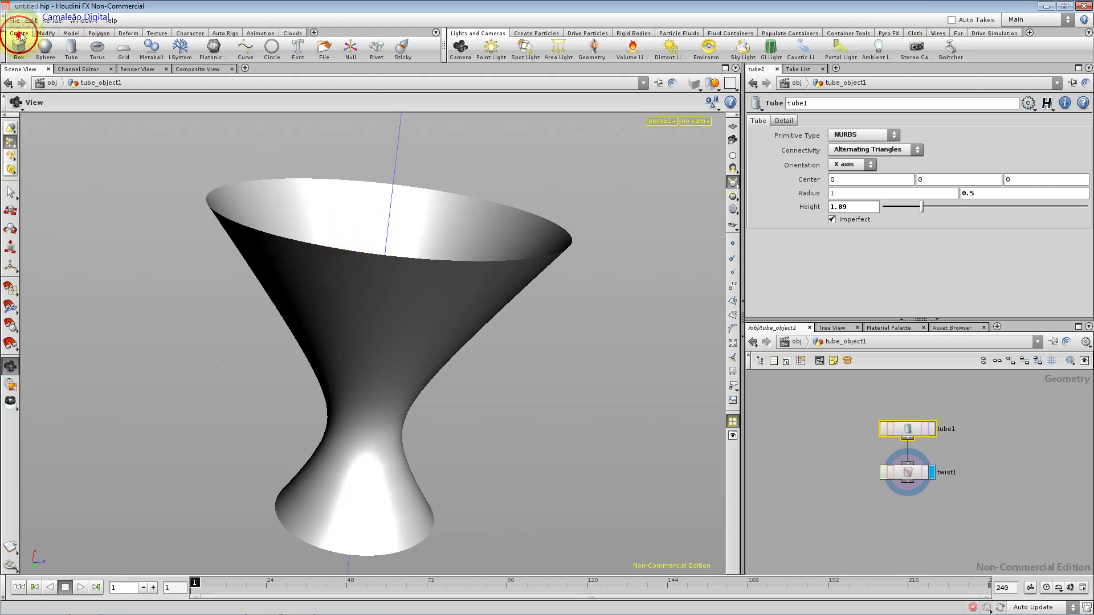